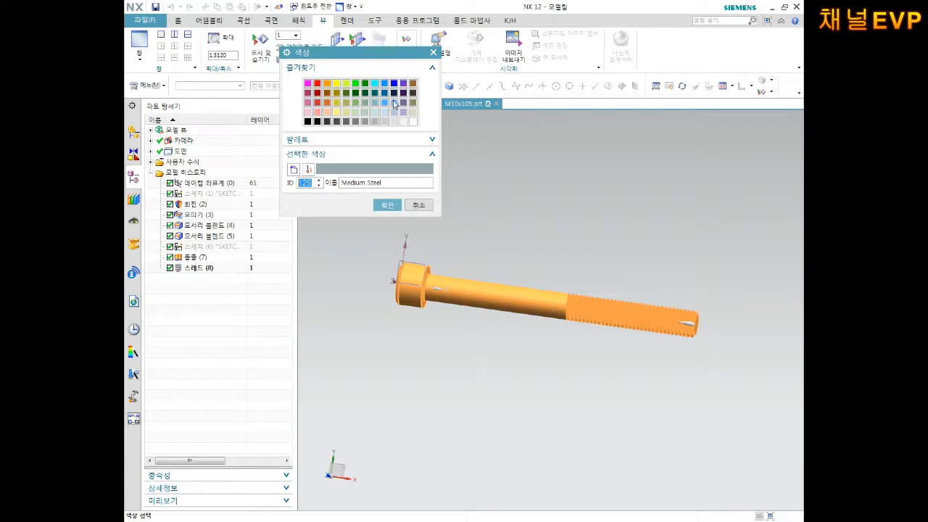
Set the bolt body's display colour to Deep Midnight (ID 215) and apply it
{"action": "left_click", "coordinate": [394, 93]}
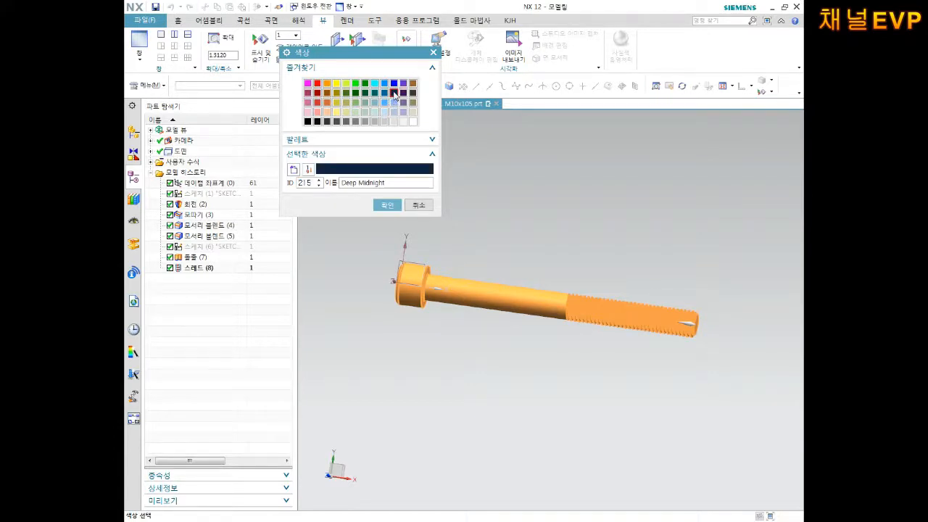
{"action": "left_click", "coordinate": [387, 206]}
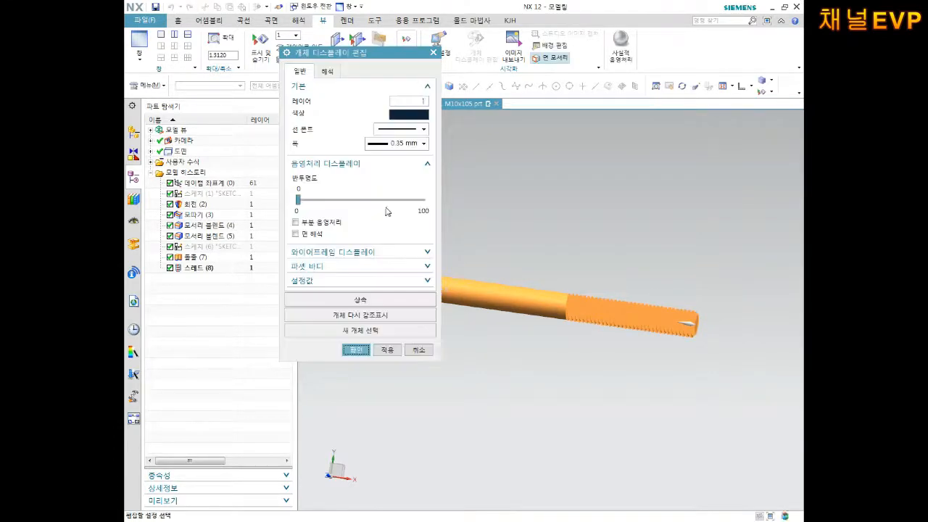
{"action": "left_click", "coordinate": [371, 349]}
{"action": "scroll", "coordinate": [506, 283], "scroll_direction": "up", "scroll_amount": 2}
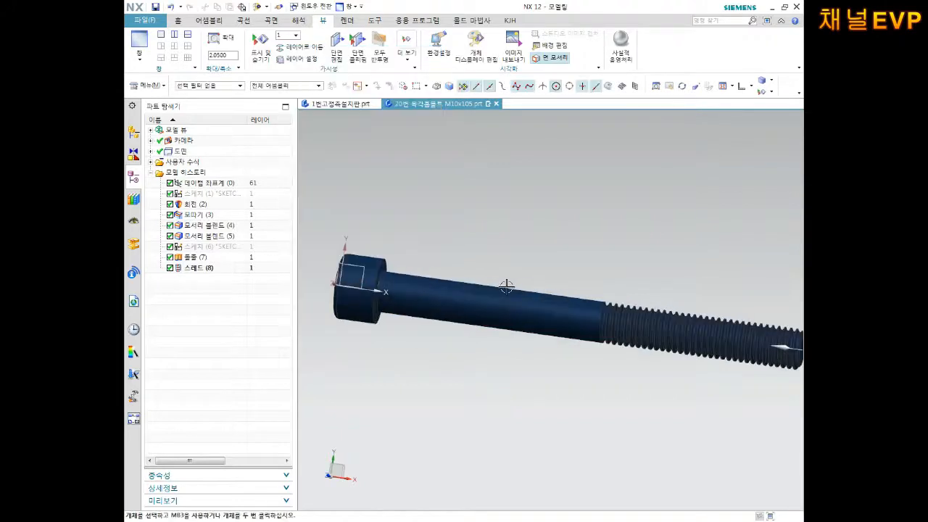
{"action": "middle_click_drag", "start_coordinate": [524, 310], "coordinate": [592, 355]}
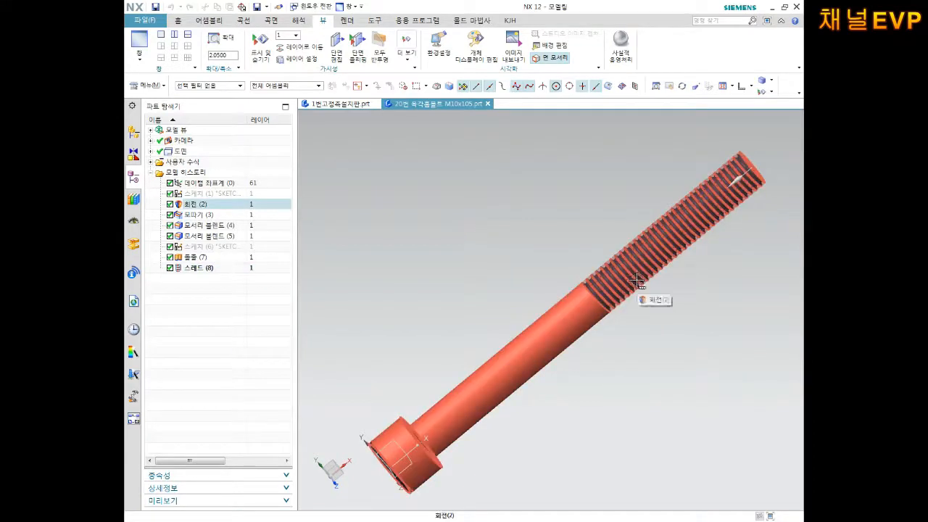
{"action": "middle_click_drag", "start_coordinate": [624, 243], "coordinate": [624, 270]}
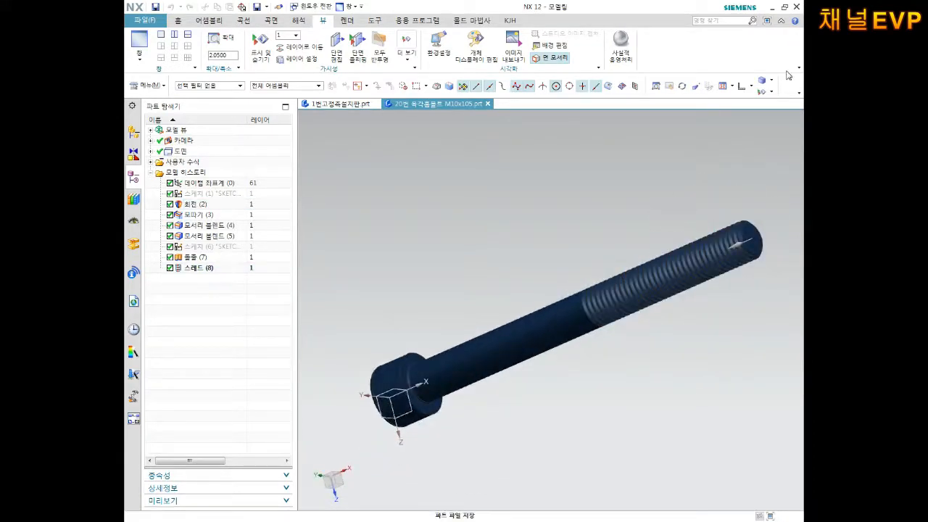
Save a copy of the bolt part under the name "19번 육각홈볼트 M10x35"
{"action": "left_click", "coordinate": [177, 20]}
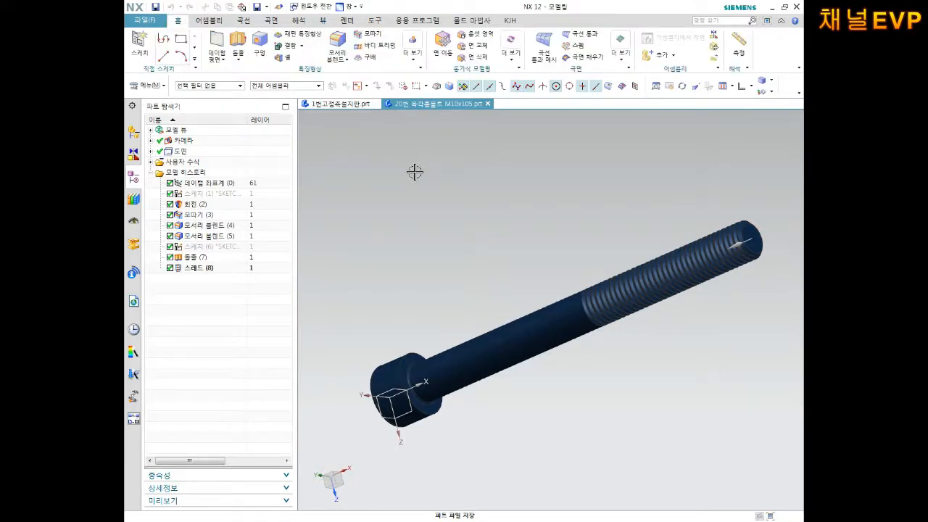
{"action": "middle_click_drag", "start_coordinate": [576, 327], "coordinate": [601, 346]}
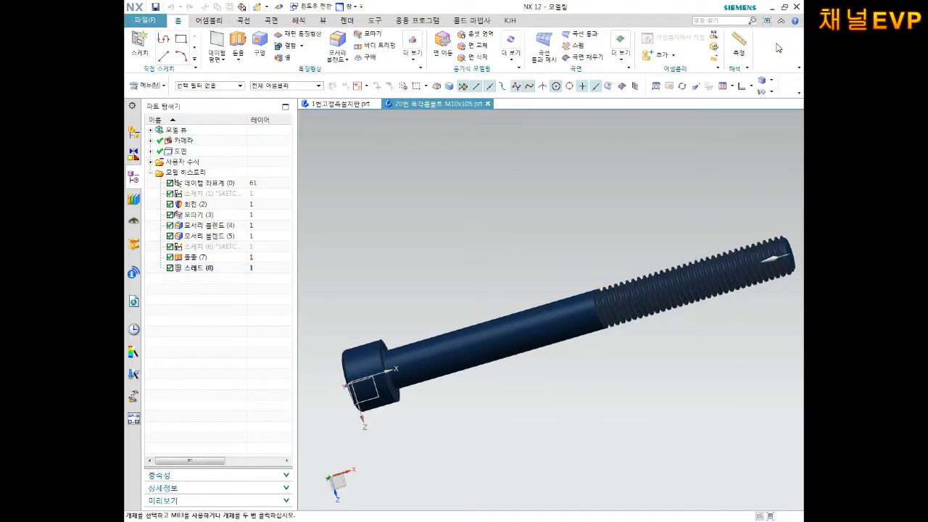
{"action": "middle_click_drag", "start_coordinate": [548, 201], "coordinate": [535, 227]}
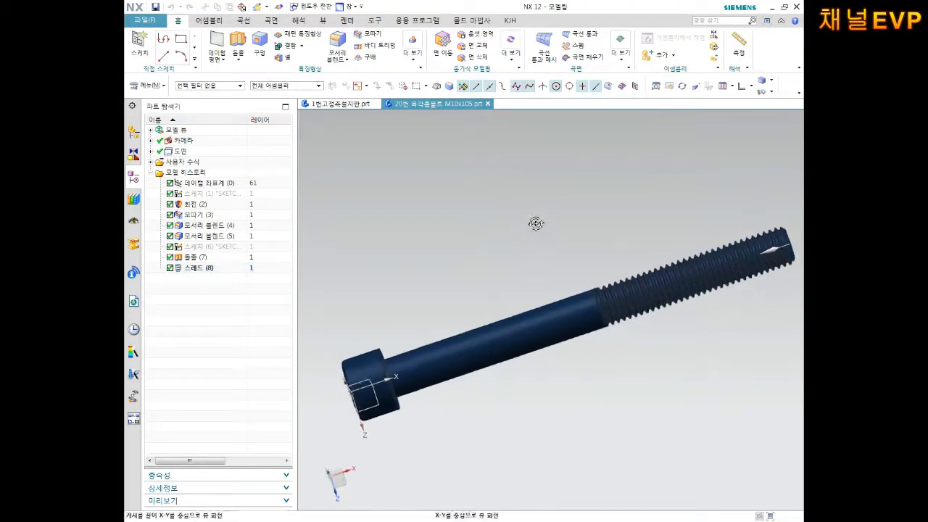
{"action": "left_click", "coordinate": [145, 19]}
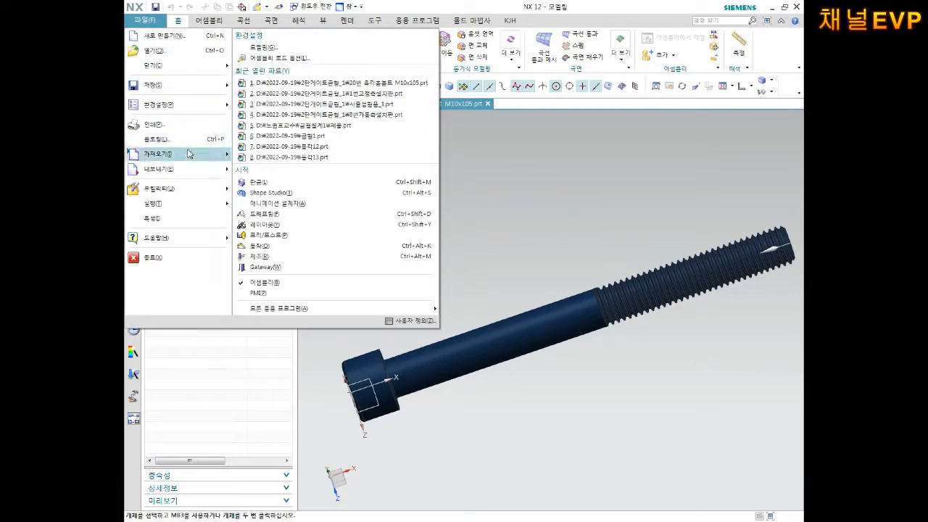
{"action": "mouse_move", "coordinate": [180, 87]}
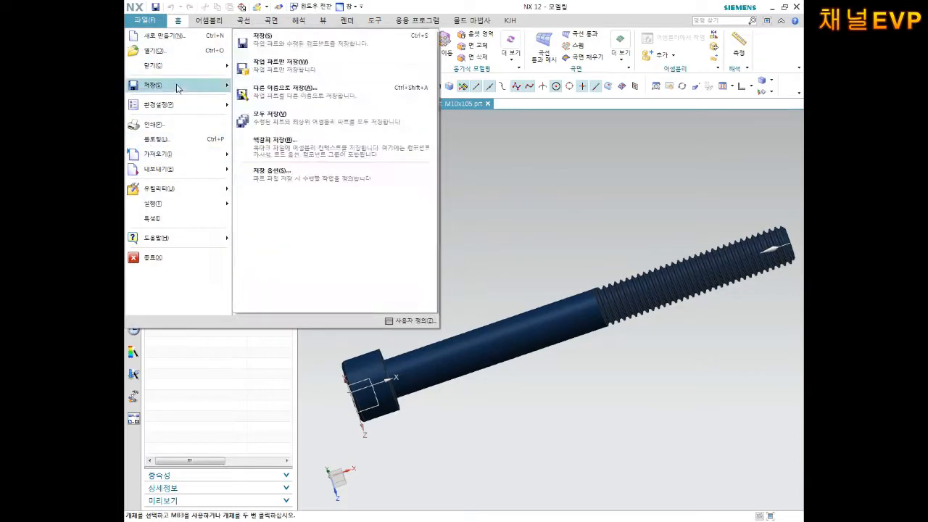
{"action": "left_click", "coordinate": [286, 89]}
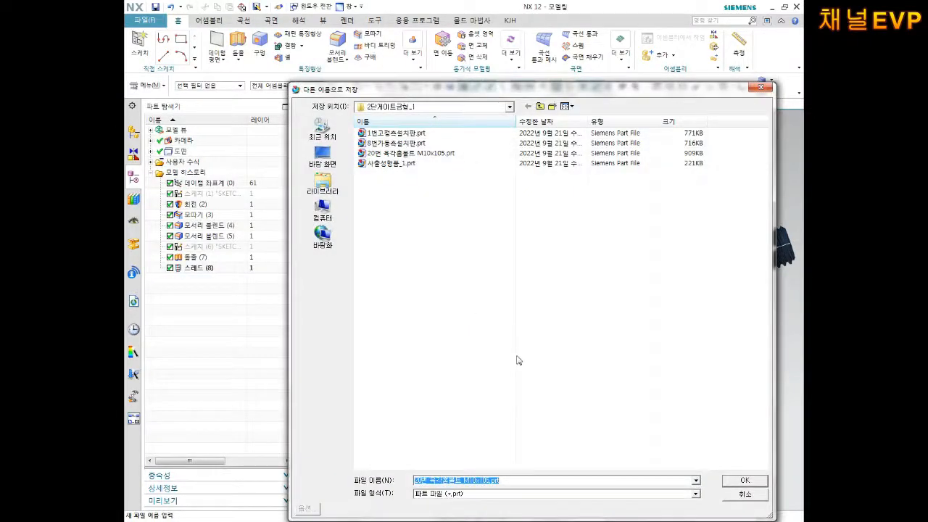
{"action": "type", "text": "19"}
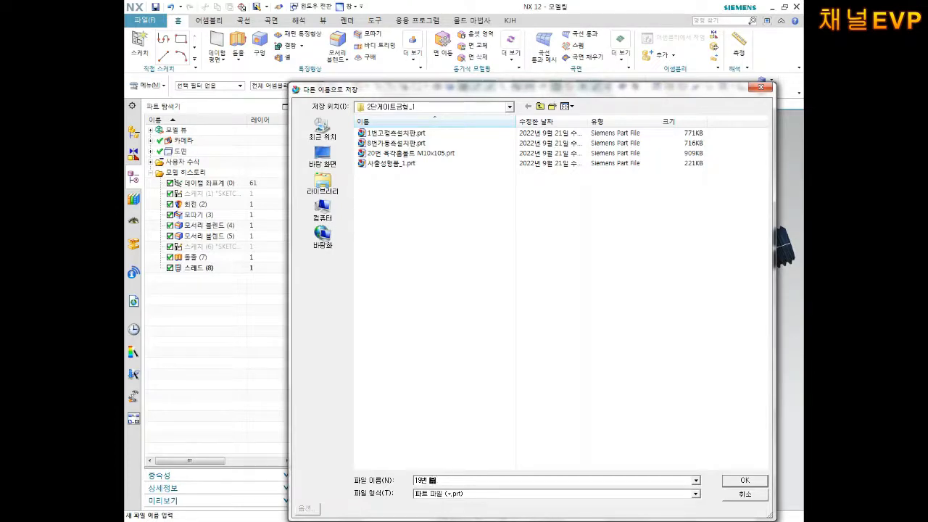
{"action": "type", "text": "번 육각홈볼트 M10x35"}
{"action": "key", "text": "Return"}
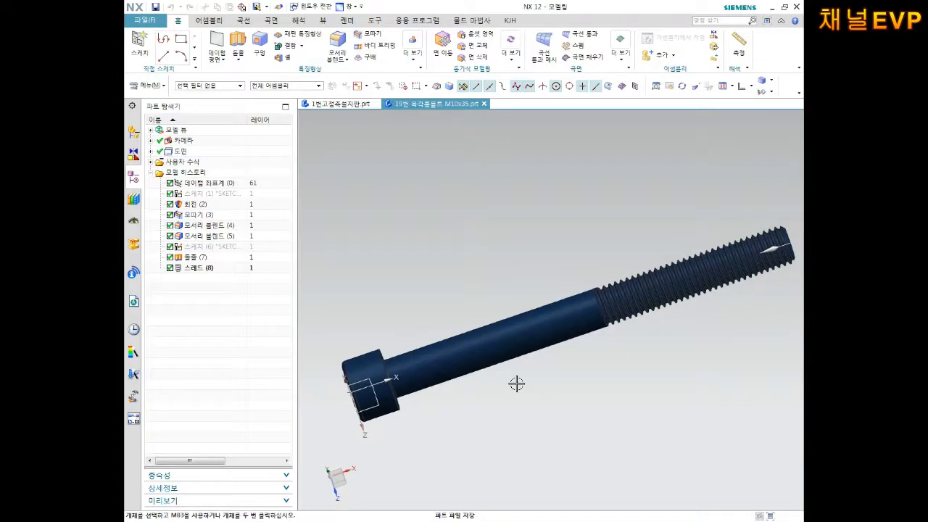
Edit the parameters of the bolt's thread feature and set the thread length to 23 mm
{"action": "right_click", "coordinate": [206, 268]}
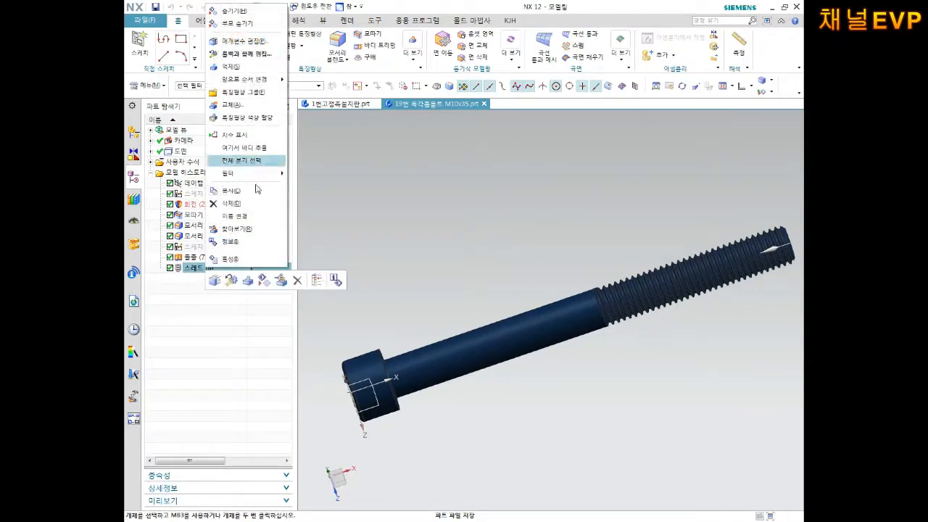
{"action": "left_click", "coordinate": [234, 41]}
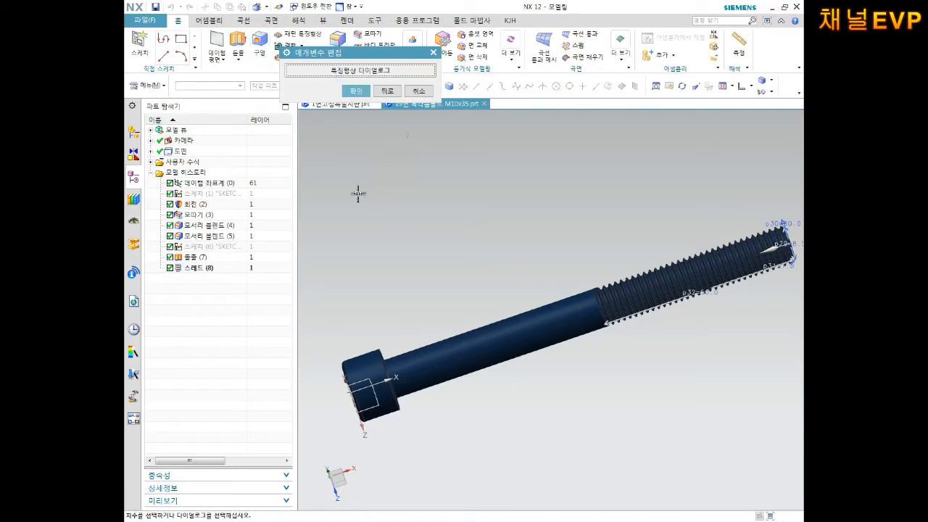
{"action": "left_click", "coordinate": [372, 71]}
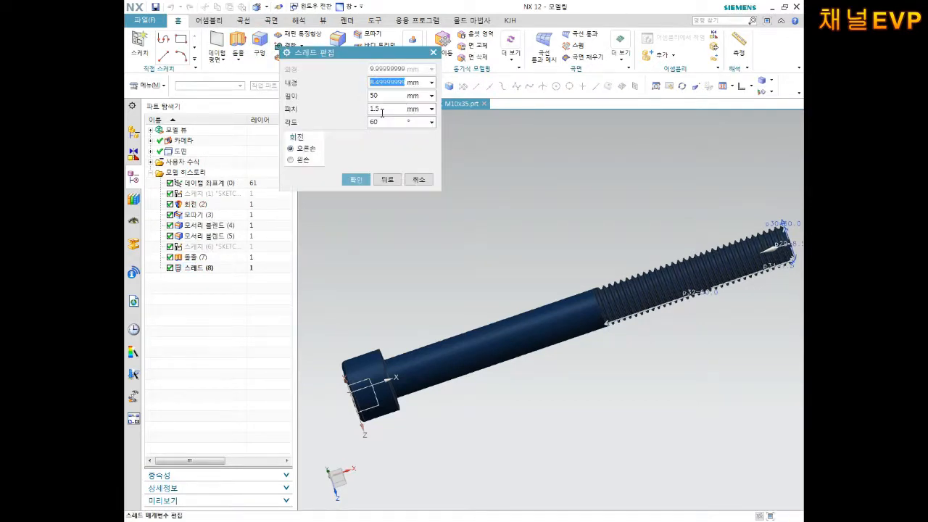
{"action": "key", "text": "Tab"}
{"action": "type", "text": "28"}
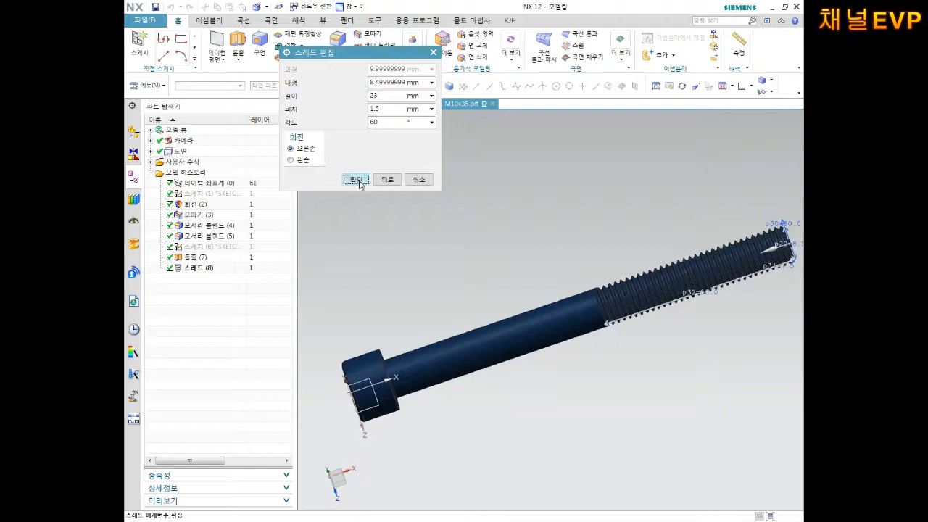
{"action": "left_click", "coordinate": [356, 180]}
{"action": "left_click", "coordinate": [350, 88]}
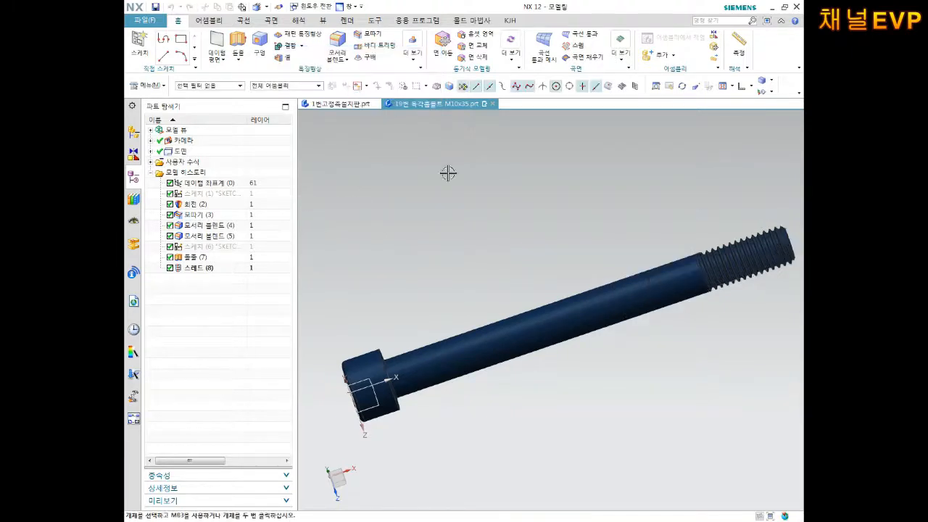
Edit the bolt's profile sketch, set its overall length dimension p0 to 35 mm, and finish the sketch
{"action": "middle_click_drag", "start_coordinate": [520, 224], "coordinate": [597, 300]}
{"action": "scroll", "coordinate": [597, 300], "scroll_direction": "up", "scroll_amount": 1}
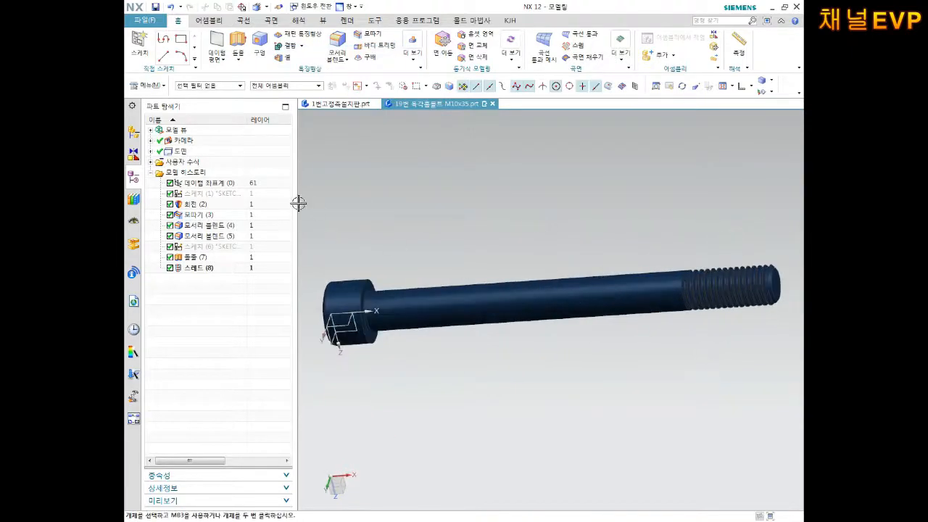
{"action": "right_click", "coordinate": [204, 196]}
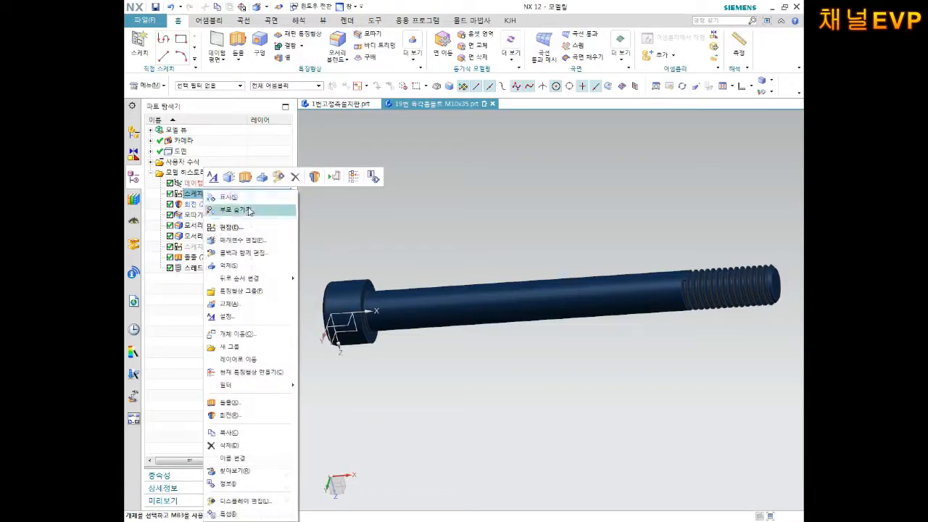
{"action": "left_click", "coordinate": [231, 228]}
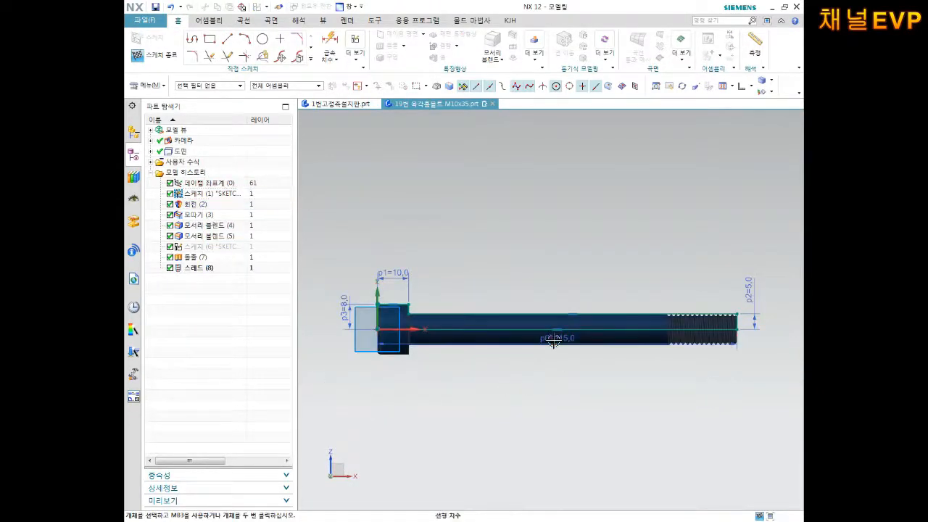
{"action": "double_click", "coordinate": [607, 338]}
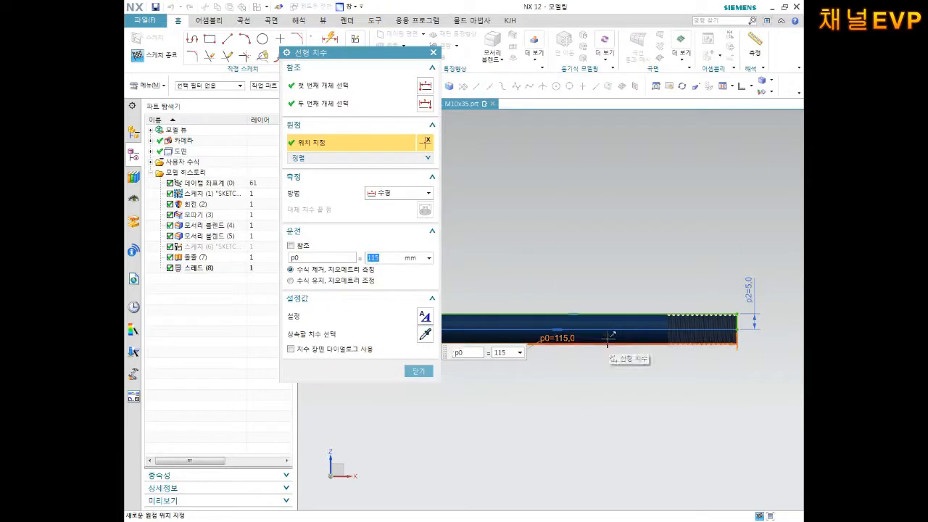
{"action": "type", "text": "35"}
{"action": "key", "text": "Return"}
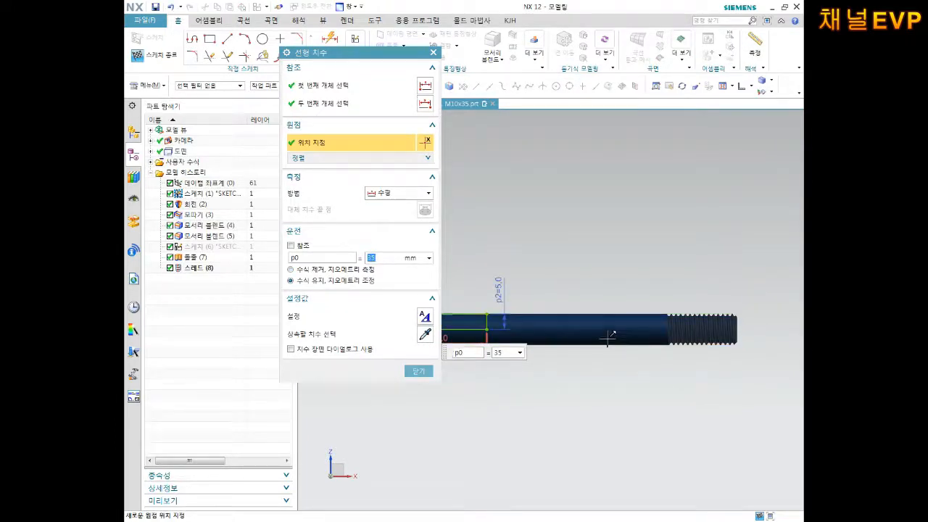
{"action": "left_click", "coordinate": [418, 370]}
{"action": "scroll", "coordinate": [400, 307], "scroll_direction": "up", "scroll_amount": 4}
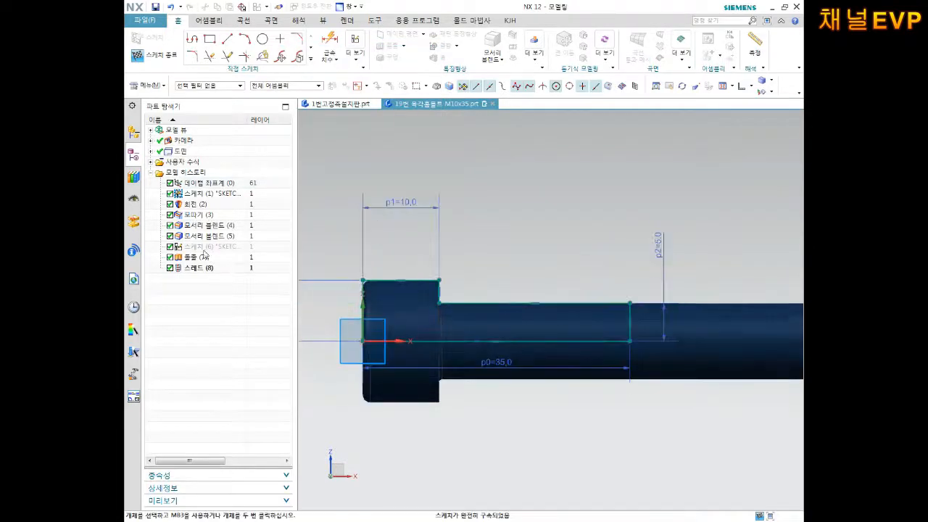
{"action": "left_click", "coordinate": [166, 59]}
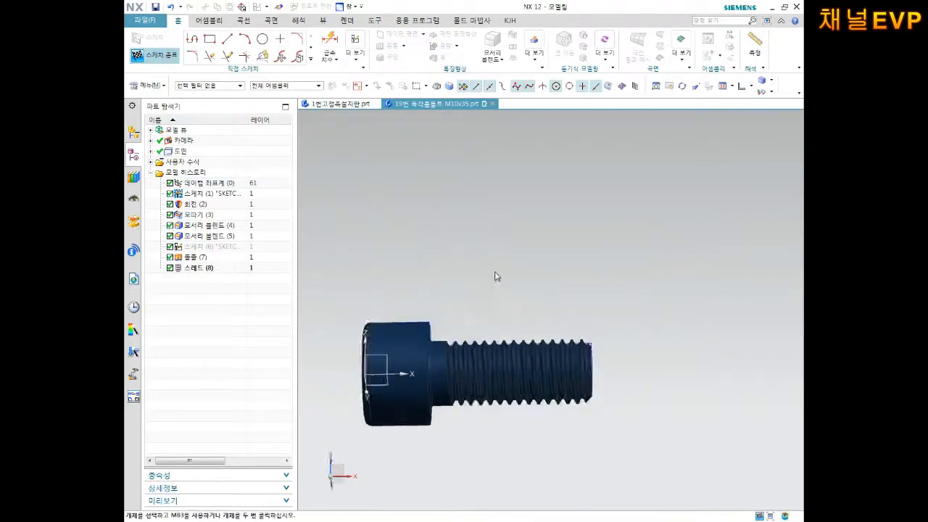
Hide the bolt's profile sketch, Sketch (1), so only the shortened bolt is displayed
{"action": "middle_click_drag", "start_coordinate": [386, 303], "coordinate": [438, 248]}
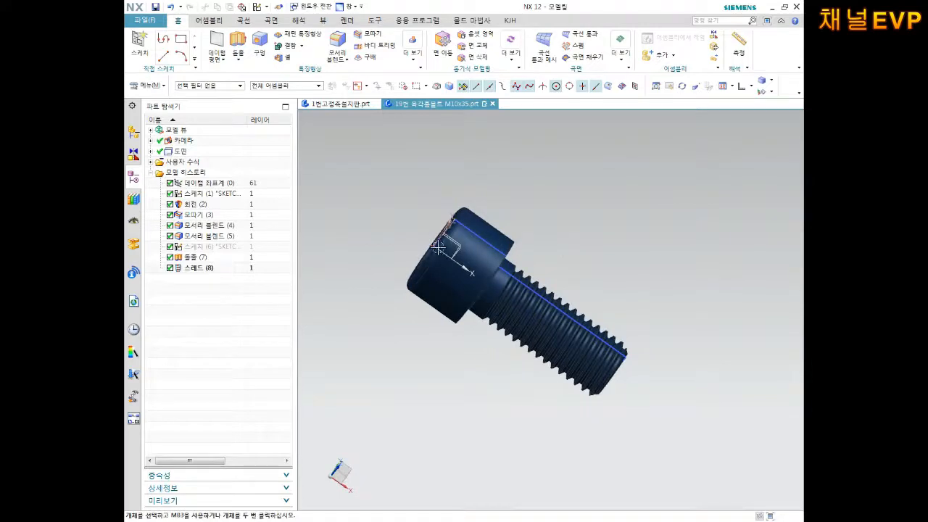
{"action": "right_click", "coordinate": [220, 197]}
{"action": "left_click", "coordinate": [243, 184]}
{"action": "mouse_move", "coordinate": [533, 342]}
{"action": "middle_mouse_down"}
{"action": "mouse_move", "coordinate": [513, 371]}
{"action": "mouse_move", "coordinate": [508, 338]}
{"action": "middle_mouse_up"}
{"action": "scroll", "coordinate": [618, 278], "scroll_direction": "up", "scroll_amount": 5}
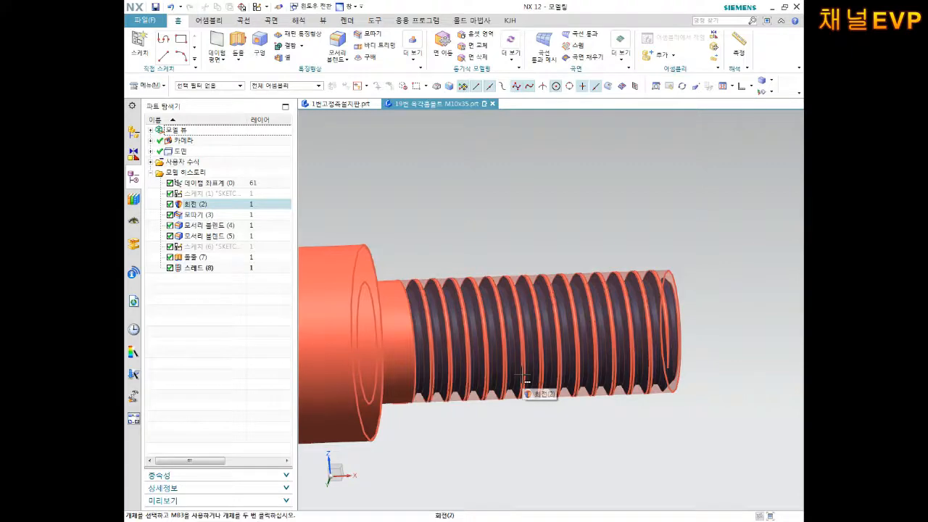
{"action": "middle_click_drag", "start_coordinate": [524, 356], "coordinate": [503, 358]}
{"action": "middle_click_drag", "start_coordinate": [478, 324], "coordinate": [565, 299], "text": "shift"}
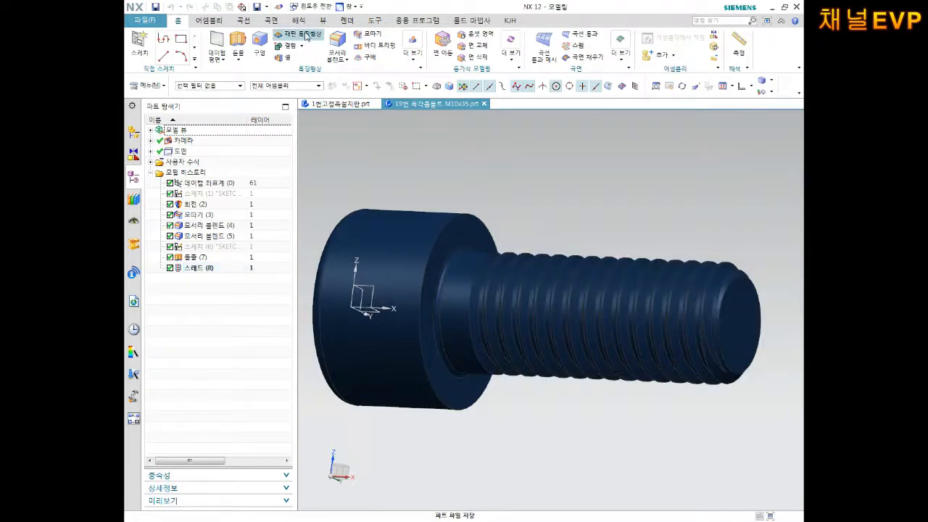
Close both open parts, 1번고정측설치판 and 19번 육각홈볼트 M10x35
{"action": "left_click", "coordinate": [375, 104]}
{"action": "left_click", "coordinate": [375, 104]}
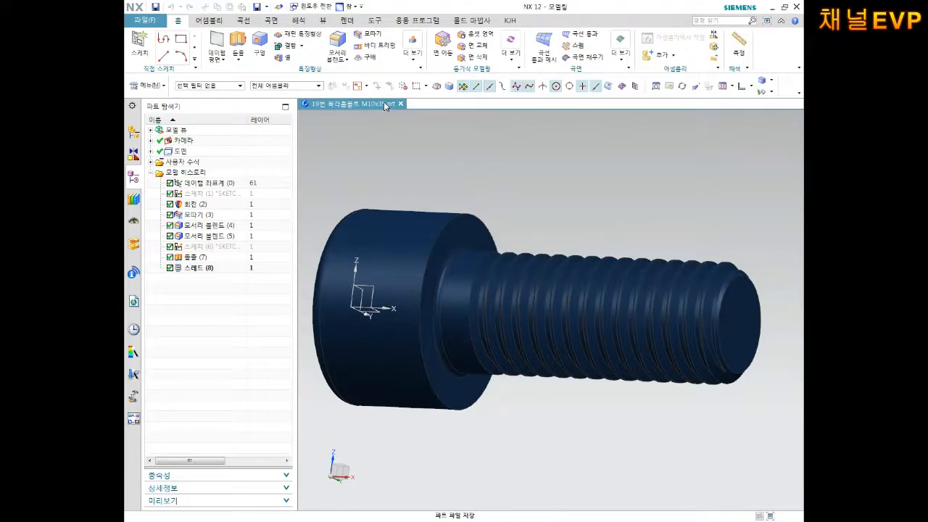
{"action": "left_click", "coordinate": [403, 104]}
Create a new millimetre model part named "21번 육각홈볼트 M6x21"
{"action": "left_click", "coordinate": [140, 43]}
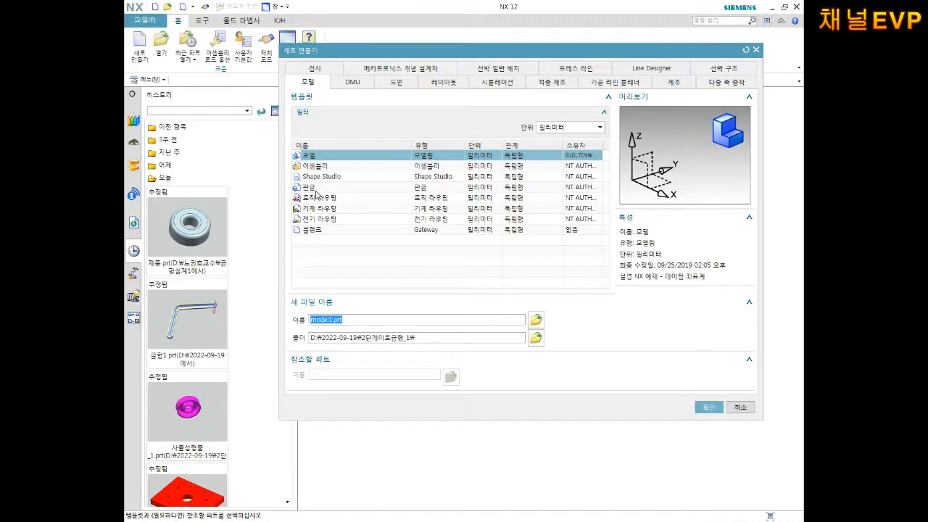
{"action": "type", "text": "21예"}
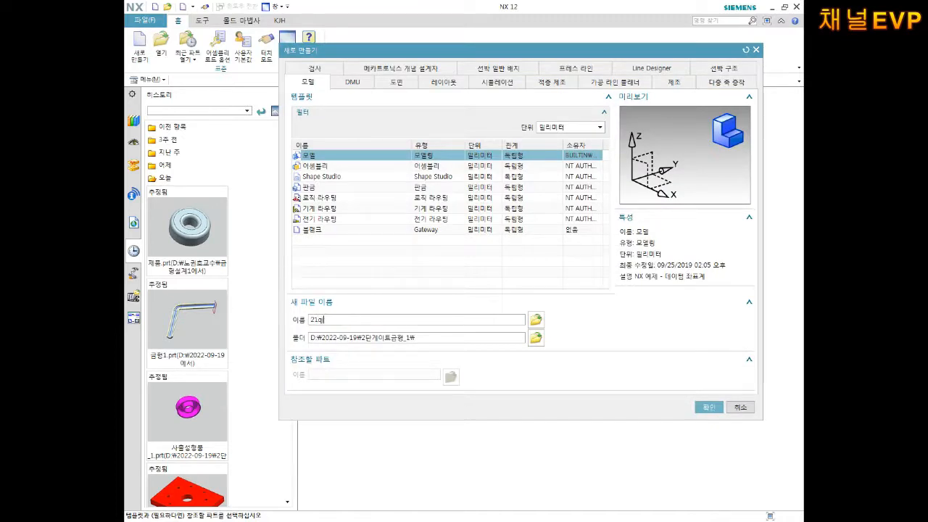
{"action": "type", "text": "번 육각홈붙"}
{"action": "key", "text": "Return"}
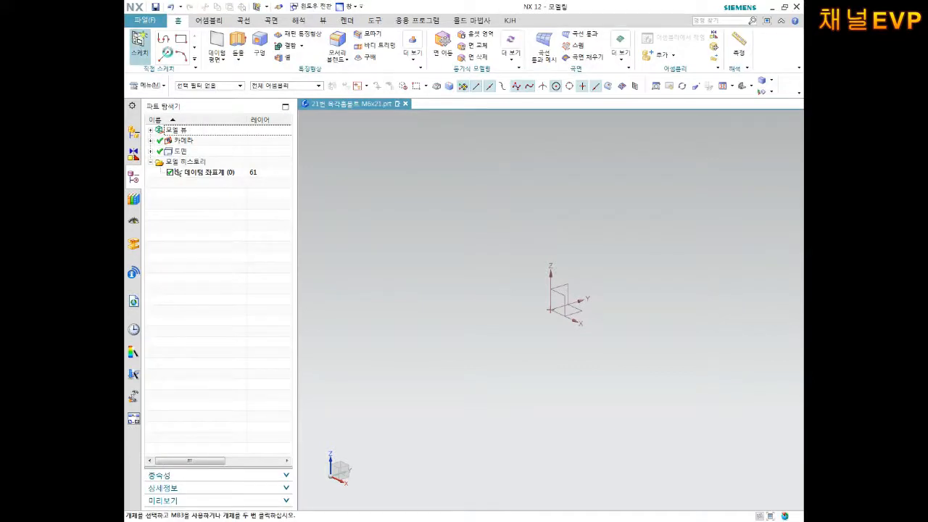
Create a new sketch on the datum coordinate system's XZ plane
{"action": "left_click", "coordinate": [139, 42]}
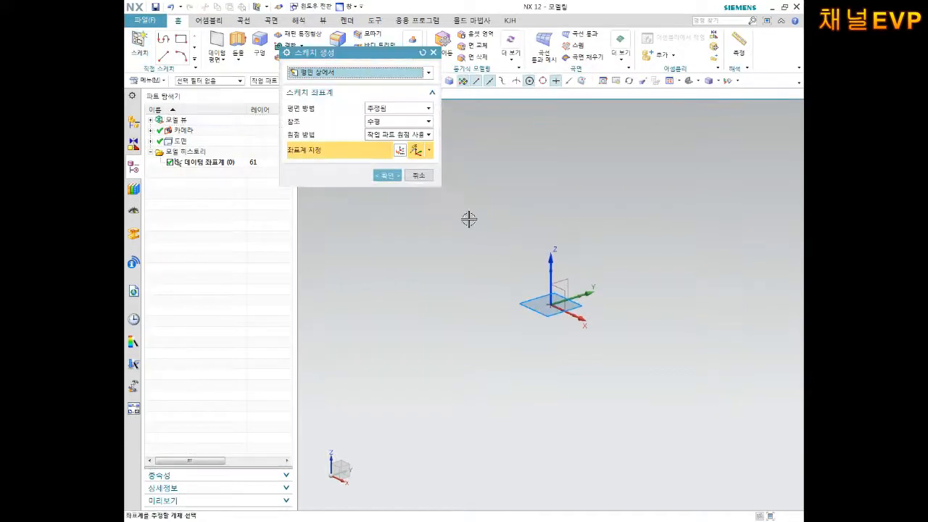
{"action": "left_click", "coordinate": [563, 292]}
{"action": "left_click", "coordinate": [388, 175]}
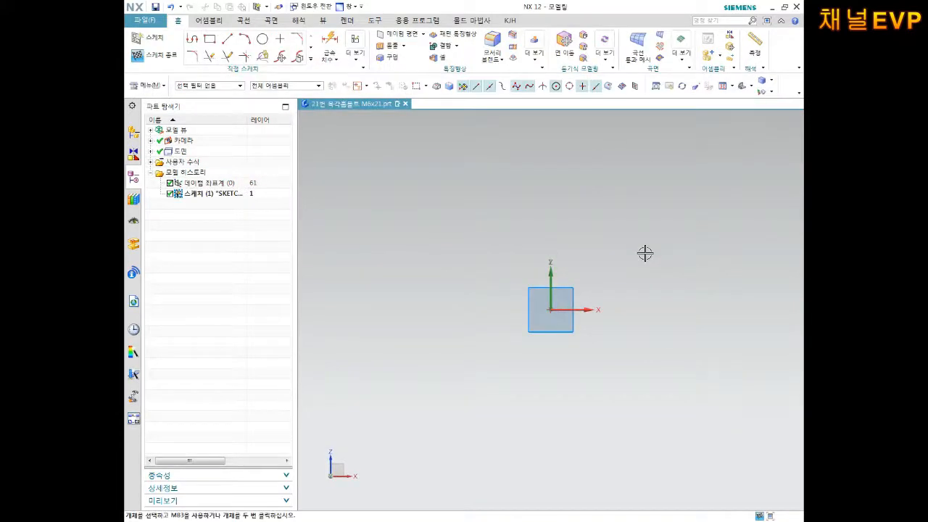
Sketch a closed stepped half-profile of the bolt from the origin, about 80 mm long along X, with the taller head section at the origin
{"action": "left_click", "coordinate": [192, 39]}
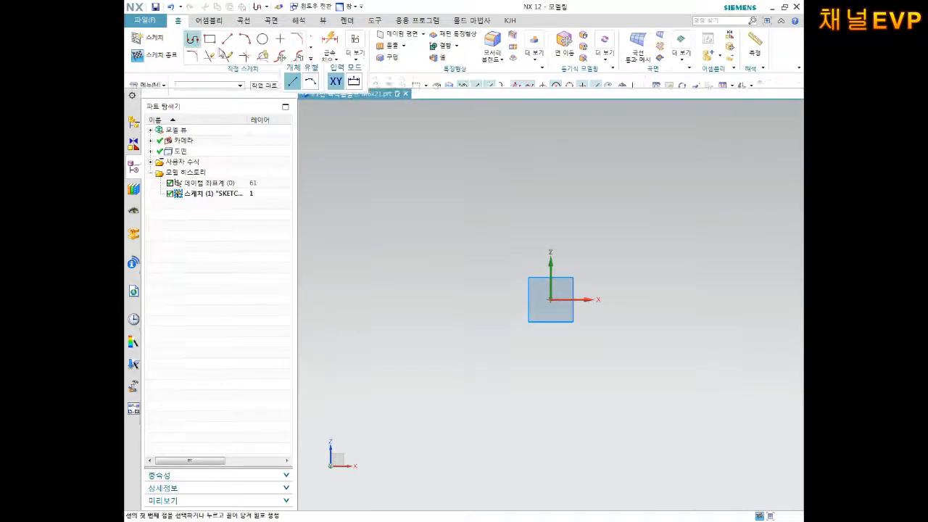
{"action": "left_click", "coordinate": [551, 305]}
{"action": "left_click", "coordinate": [551, 212]}
{"action": "left_click", "coordinate": [606, 212]}
{"action": "left_click", "coordinate": [607, 259]}
{"action": "left_click", "coordinate": [661, 258]}
{"action": "left_click", "coordinate": [661, 305]}
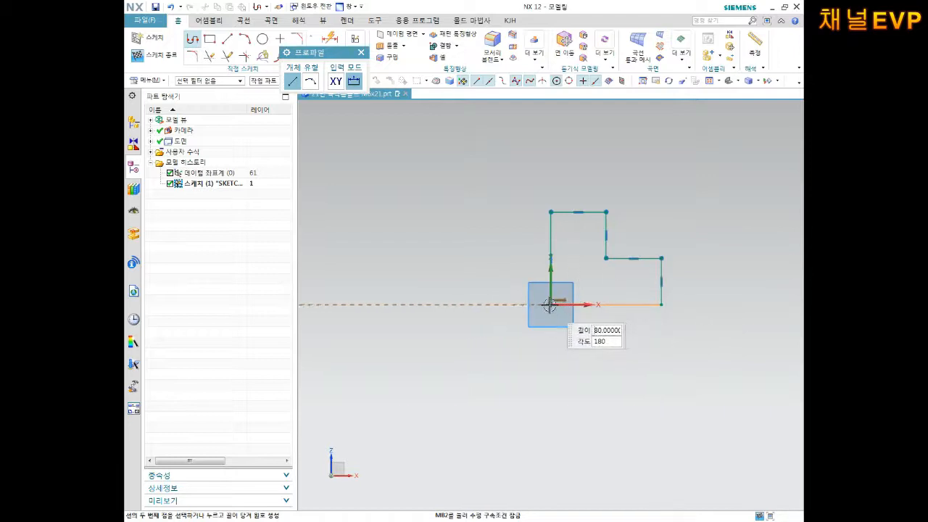
{"action": "key", "text": "Return"}
{"action": "key", "text": "Escape"}
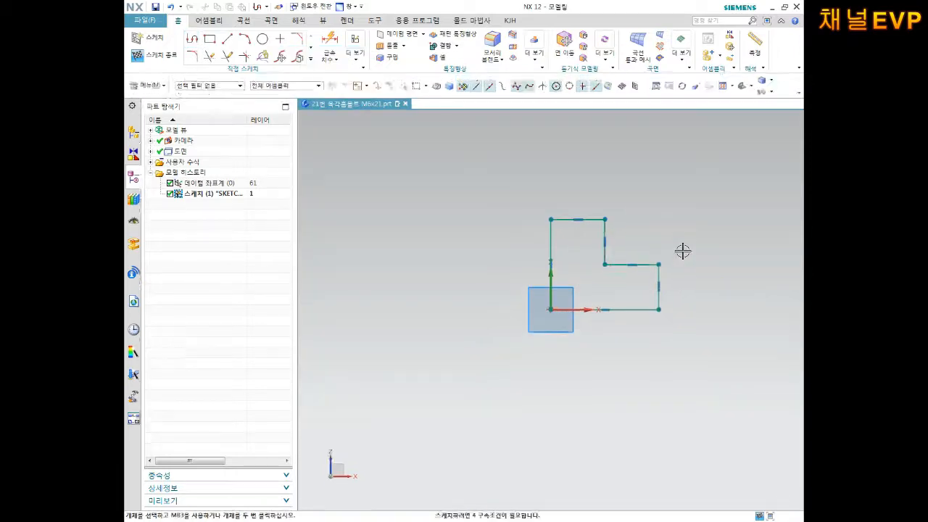
Dimension the profile's long base line along X and set the overall bolt length to 21 mm
{"action": "key", "text": "d"}
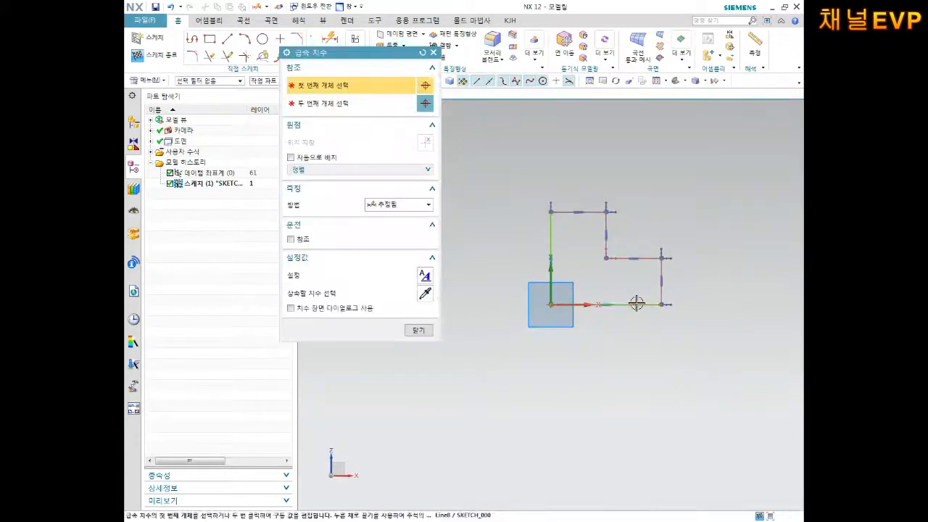
{"action": "left_click", "coordinate": [638, 305]}
{"action": "left_click", "coordinate": [622, 347]}
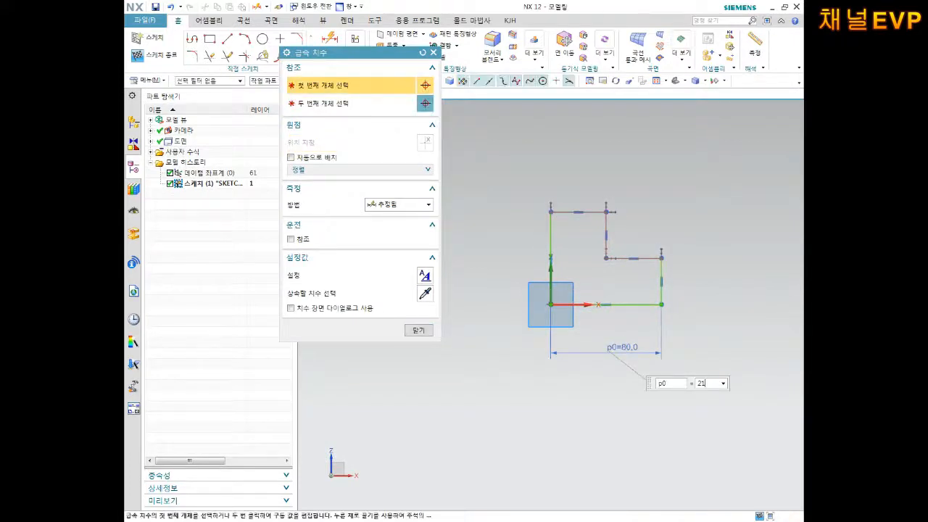
{"action": "type", "text": "21"}
{"action": "key", "text": "Return"}
{"action": "scroll", "coordinate": [557, 334], "scroll_direction": "up", "scroll_amount": 4}
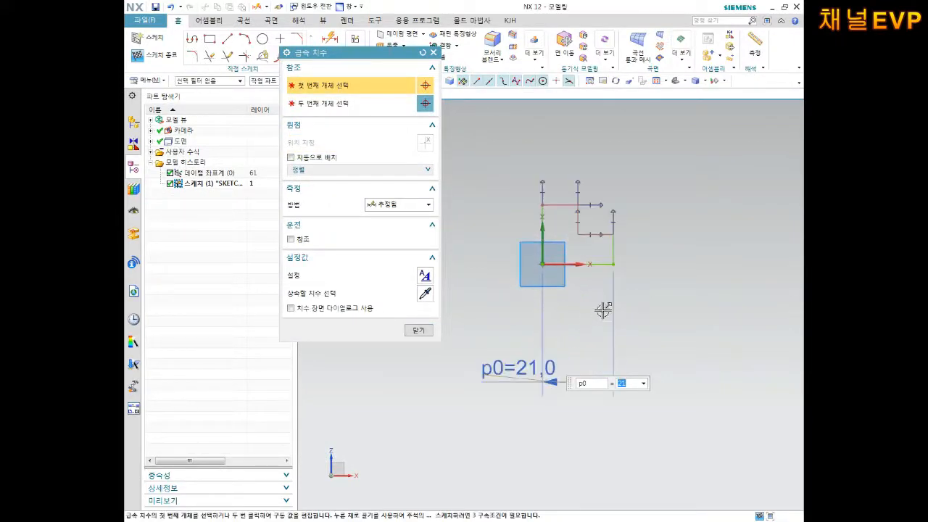
{"action": "scroll", "coordinate": [569, 329], "scroll_direction": "up", "scroll_amount": 2}
{"action": "key", "text": "ctrl+q"}
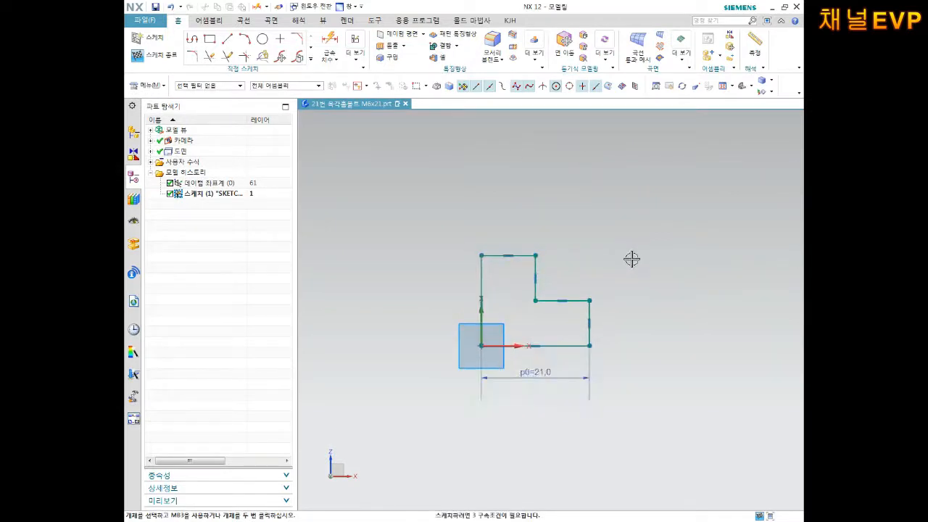
Dimension the head's upper horizontal line and set the head length to 6 mm
{"action": "key", "text": "d"}
{"action": "left_click", "coordinate": [522, 249]}
{"action": "left_click", "coordinate": [532, 224]}
{"action": "type", "text": "6"}
{"action": "key", "text": "Return"}
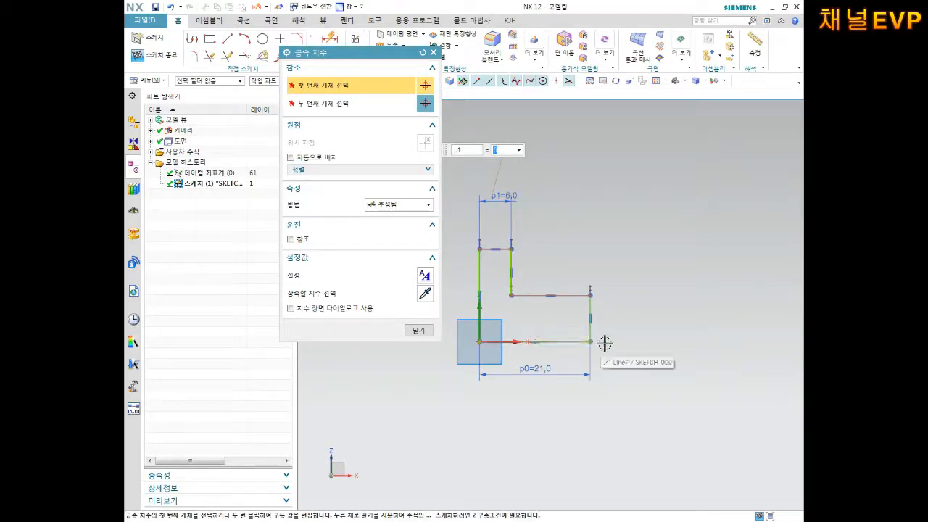
Dimension the vertical line at the shank's free end and set the shank radius to 3 mm
{"action": "left_click", "coordinate": [592, 323]}
{"action": "left_click", "coordinate": [645, 322]}
{"action": "type", "text": "63"}
{"action": "type", "text": "3"}
{"action": "key", "text": "Return"}
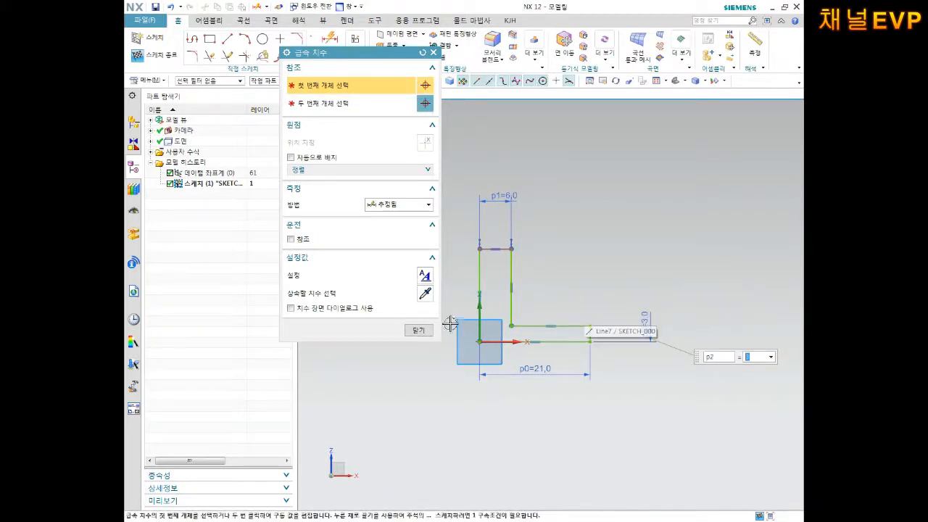
Dimension the head's vertical line on the Z axis and set the head radius to 5 mm
{"action": "left_click", "coordinate": [467, 285]}
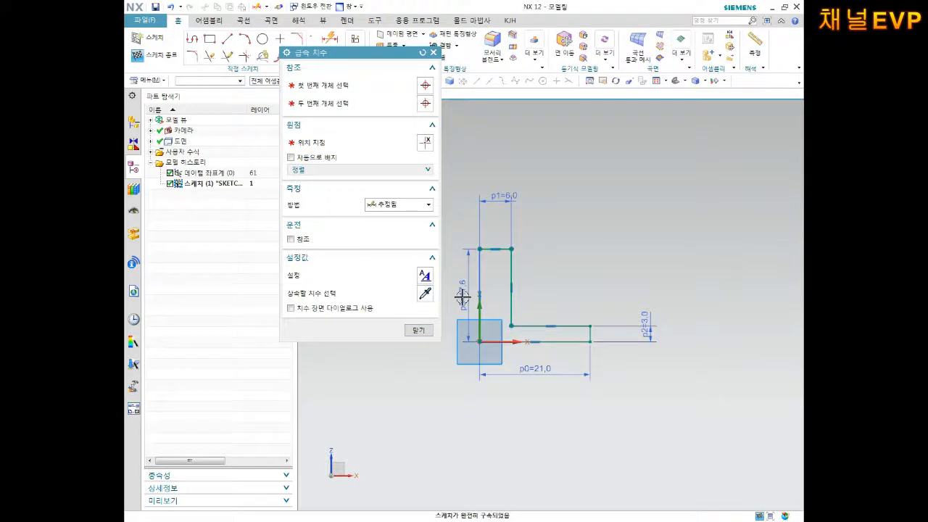
{"action": "left_click", "coordinate": [462, 297]}
{"action": "type", "text": "5"}
{"action": "key", "text": "Return"}
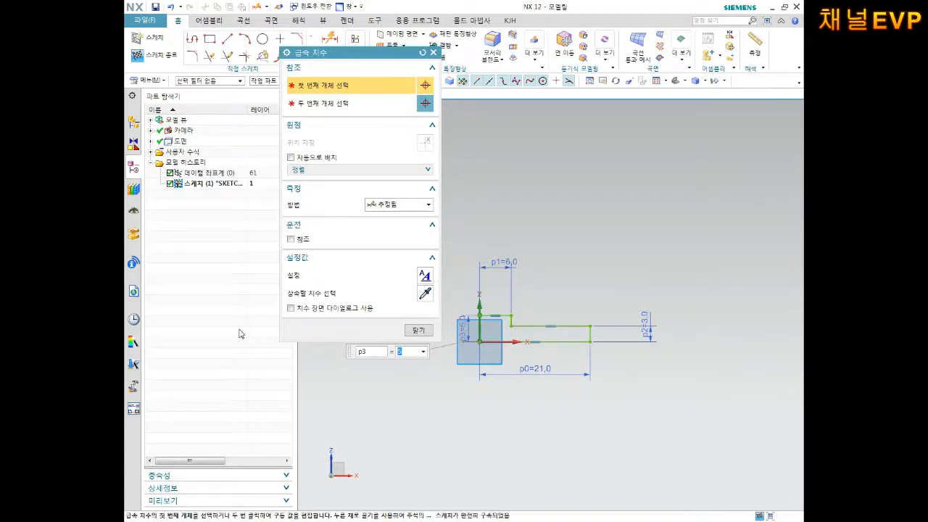
{"action": "left_click", "coordinate": [414, 332]}
Move the head length, shank radius and overall length dimensions closer to the profile
{"action": "scroll", "coordinate": [501, 331], "scroll_direction": "up", "scroll_amount": 3}
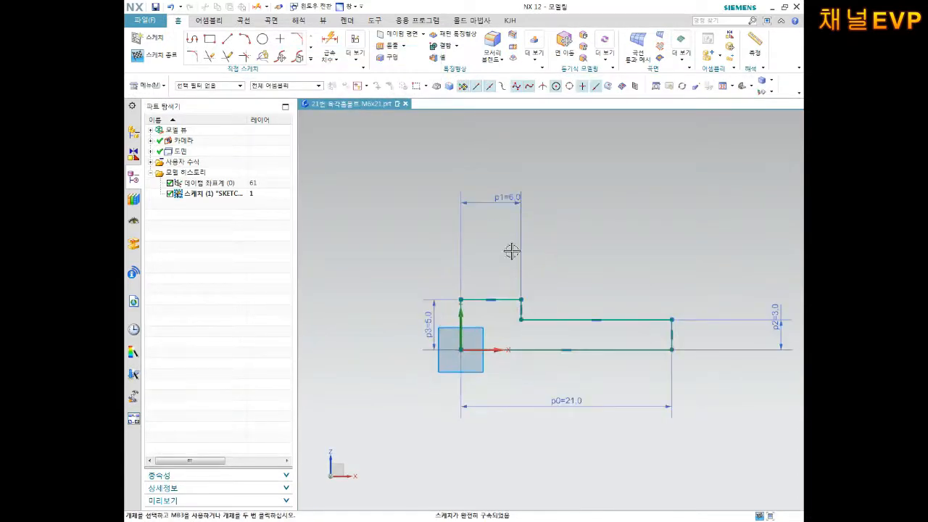
{"action": "left_click_drag", "start_coordinate": [511, 200], "coordinate": [472, 256]}
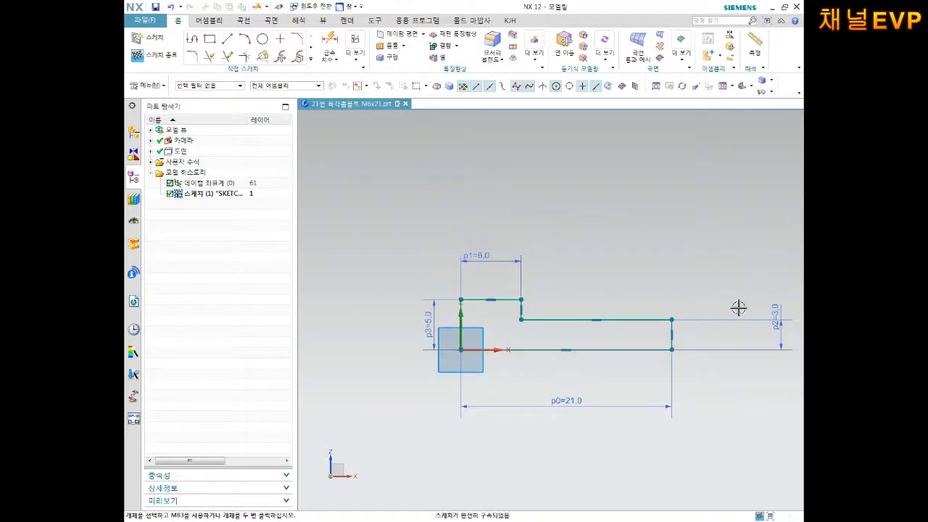
{"action": "left_click_drag", "start_coordinate": [769, 324], "coordinate": [694, 326]}
{"action": "left_click_drag", "start_coordinate": [572, 398], "coordinate": [584, 372]}
{"action": "middle_click_drag", "start_coordinate": [598, 348], "coordinate": [545, 305], "text": "shift"}
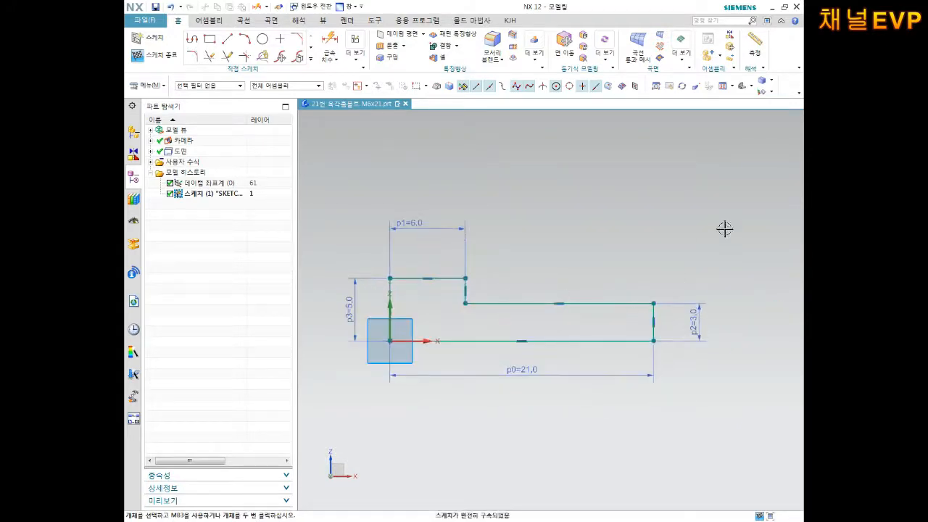
Switch to Notepad, add a second line of notes reading "R1 R0.4 C0.5", and return to NX
{"action": "left_click", "coordinate": [500, 521]}
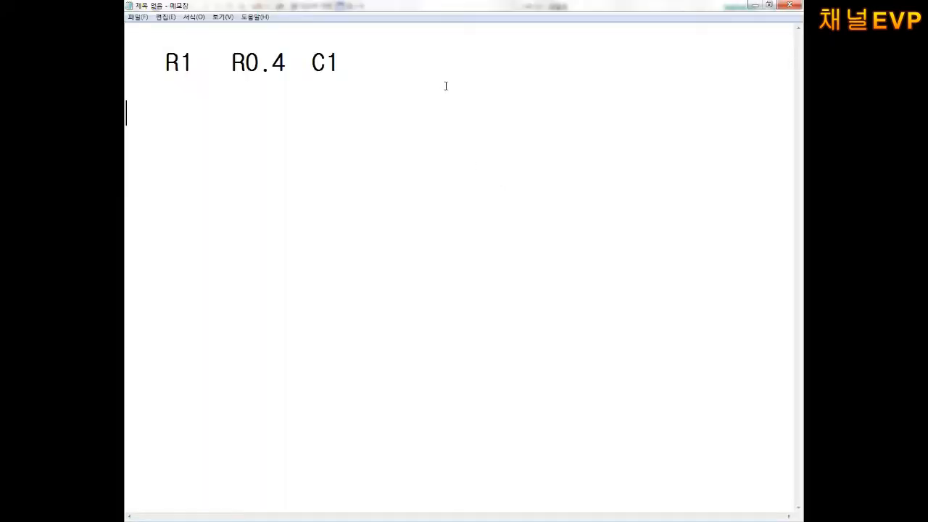
{"action": "type", "text": "ㄱ"}
{"action": "key", "text": "BackSpace"}
{"action": "key", "text": "Home"}
{"action": "key", "text": "Right"}
{"action": "type", "text": "R0.4"}
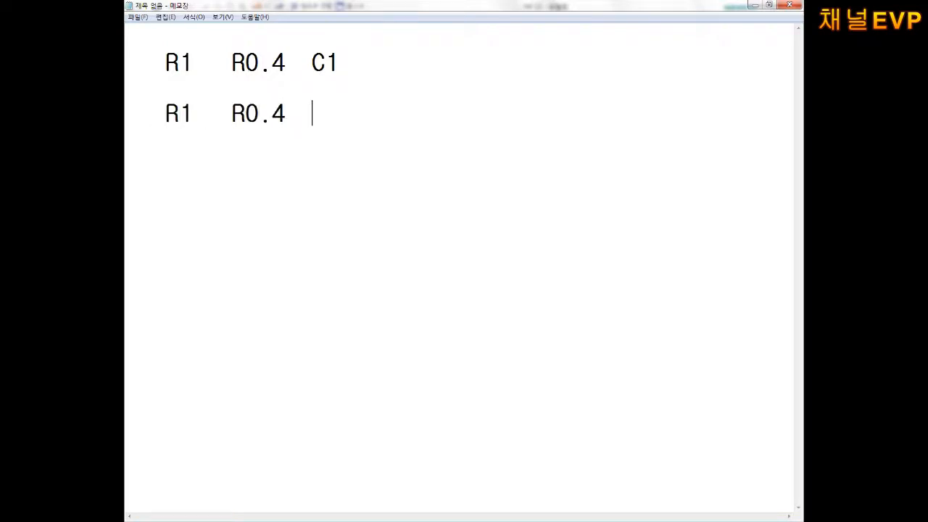
{"action": "type", "text": "  C0.5"}
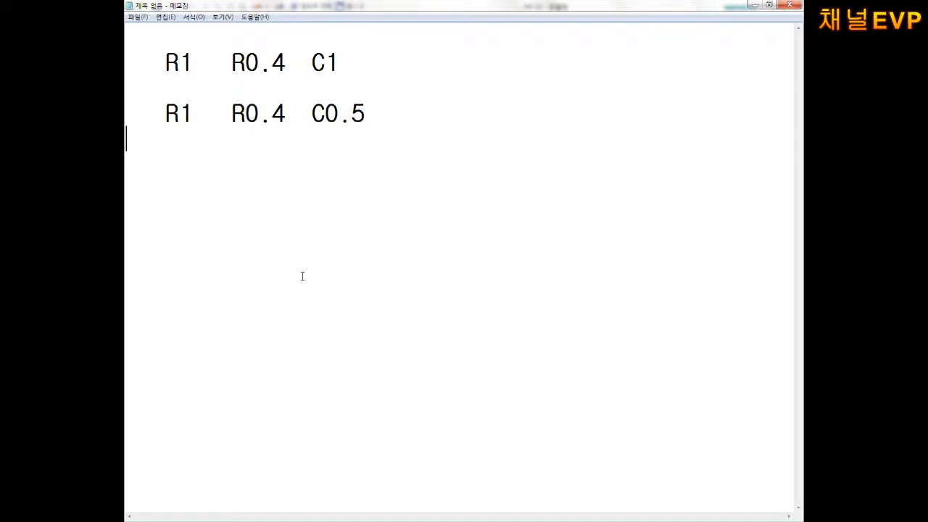
{"action": "left_click", "coordinate": [415, 520]}
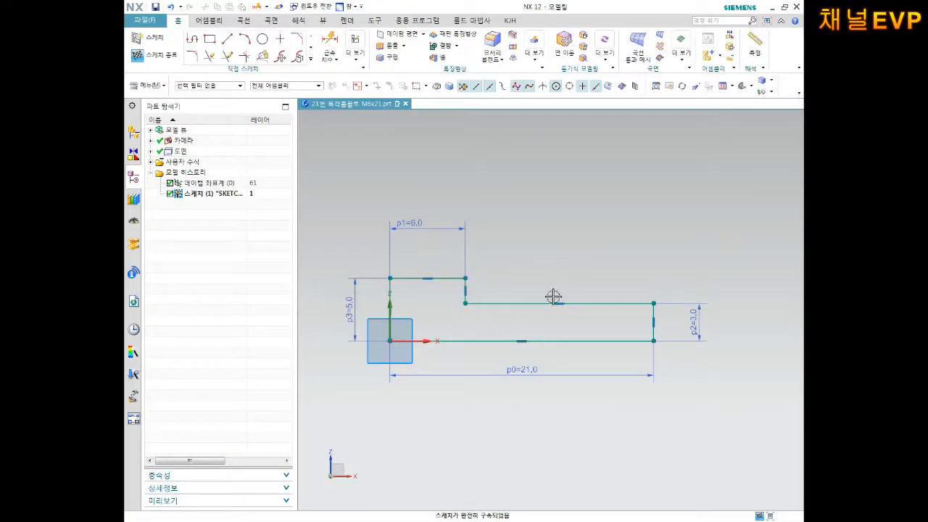
Finish the sketch and revolve the profile 360° about its long base line along X to form the bolt body
{"action": "left_click", "coordinate": [156, 55]}
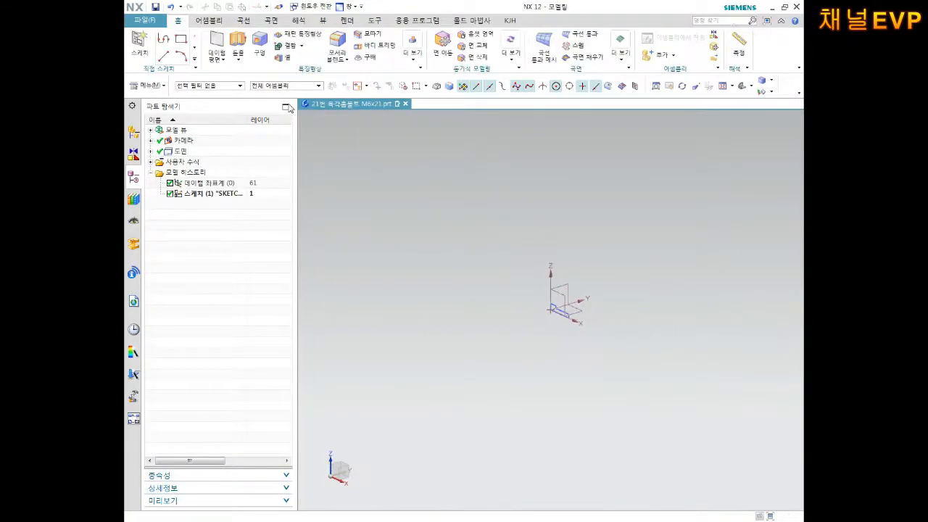
{"action": "left_click", "coordinate": [240, 61]}
{"action": "left_click", "coordinate": [242, 82]}
{"action": "left_click", "coordinate": [551, 305]}
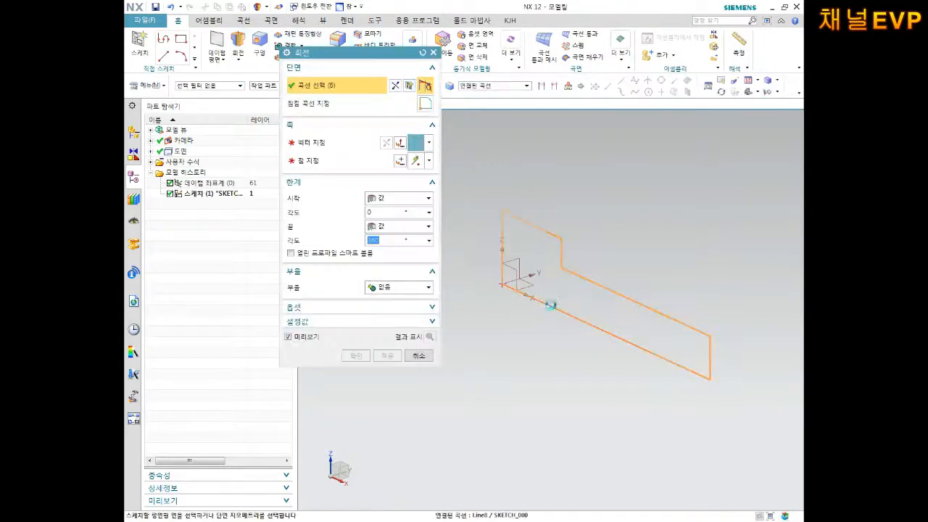
{"action": "left_click", "coordinate": [595, 326]}
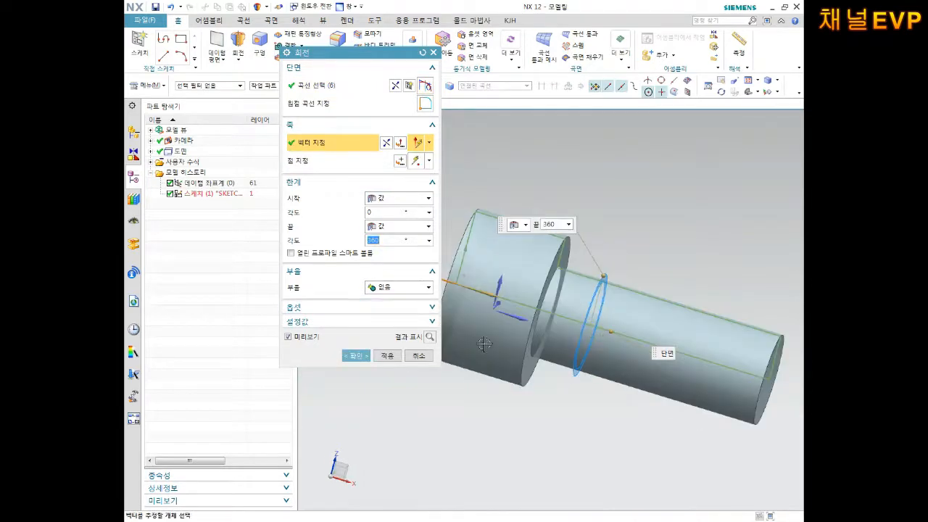
{"action": "left_click", "coordinate": [356, 355]}
Chamfer the circular edge at the shank's free end with a symmetric 0.5 mm distance
{"action": "middle_click_drag", "start_coordinate": [619, 254], "coordinate": [600, 262]}
{"action": "left_click", "coordinate": [367, 33]}
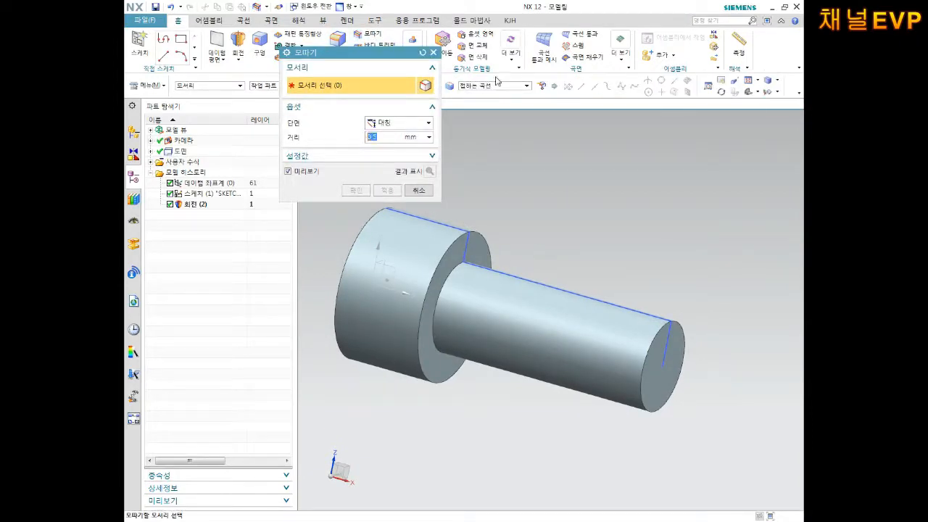
{"action": "left_click", "coordinate": [660, 331]}
{"action": "left_click", "coordinate": [389, 192]}
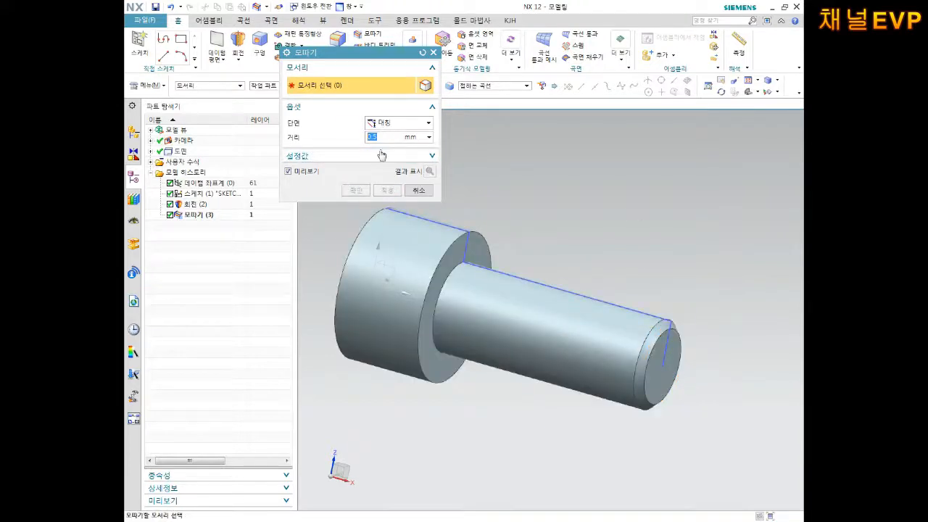
{"action": "left_click", "coordinate": [418, 190]}
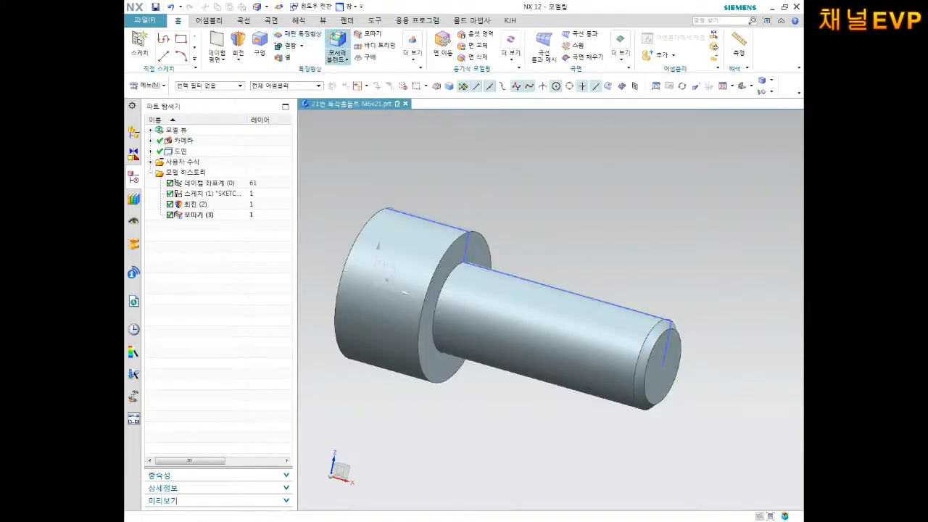
Apply a 0.4 mm edge blend to the circular edge where the shank meets the head
{"action": "left_click", "coordinate": [337, 43]}
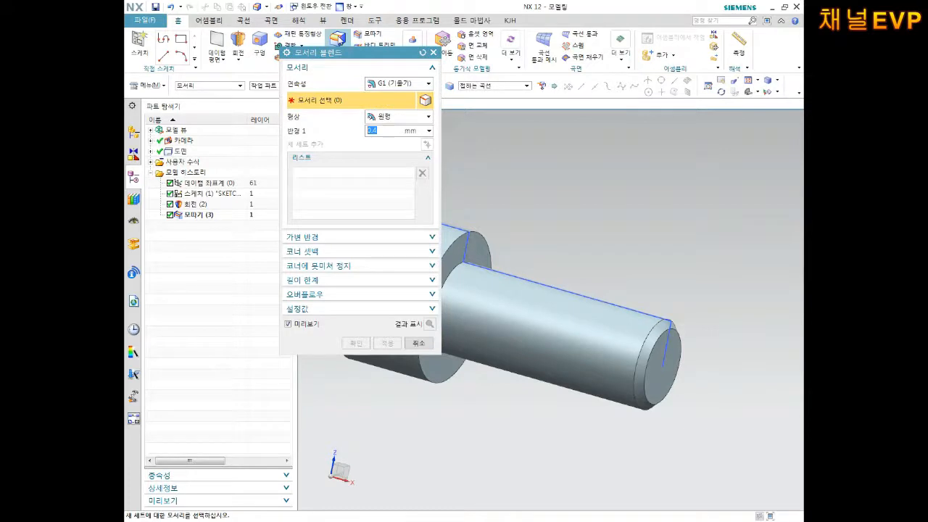
{"action": "left_click", "coordinate": [455, 275]}
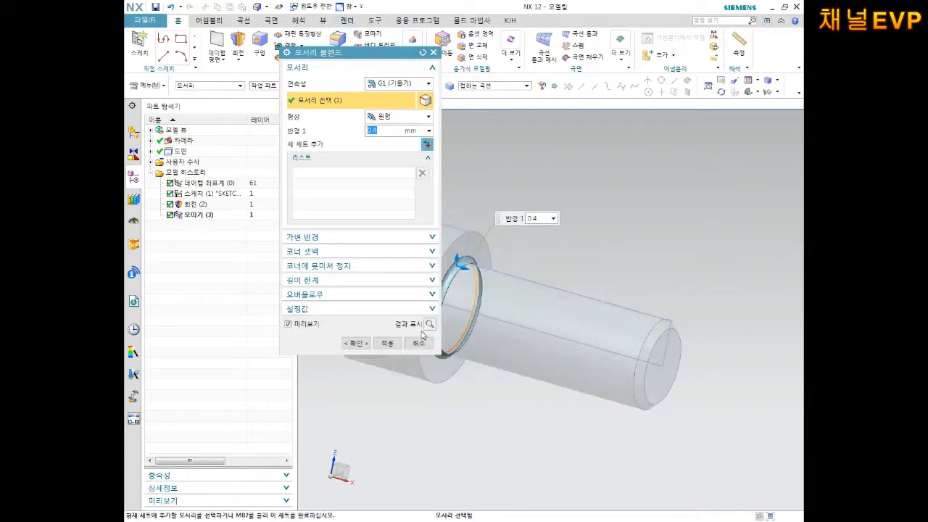
{"action": "left_click", "coordinate": [394, 346]}
Apply a 1 mm edge blend to the outer circular edge of the head's end face
{"action": "middle_click_drag", "start_coordinate": [549, 174], "coordinate": [616, 208]}
{"action": "type", "text": "1"}
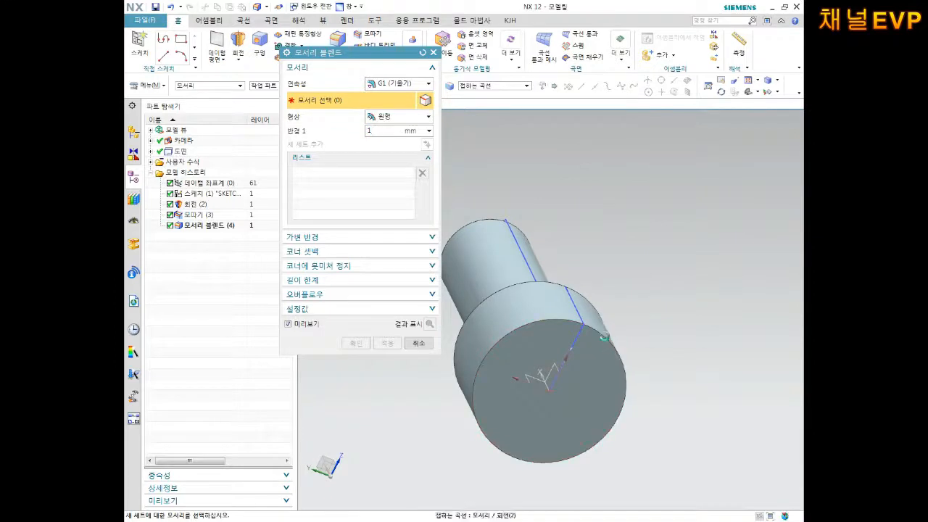
{"action": "left_click", "coordinate": [605, 338]}
{"action": "left_click", "coordinate": [359, 343]}
Edit the edge blend around the head's end face and set its radius to 0.5 mm
{"action": "scroll", "coordinate": [559, 306], "scroll_direction": "down", "scroll_amount": 2}
{"action": "middle_click_drag", "start_coordinate": [559, 306], "coordinate": [530, 249]}
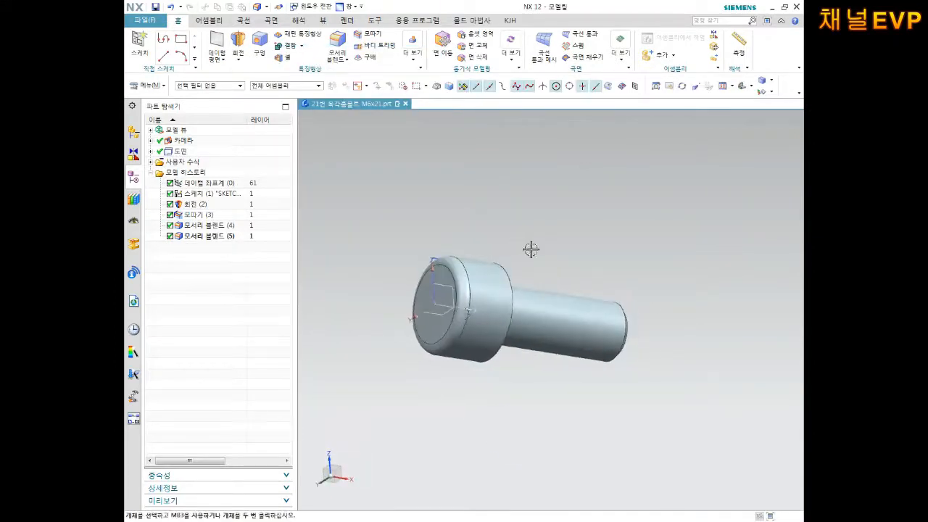
{"action": "scroll", "coordinate": [474, 305], "scroll_direction": "up", "scroll_amount": 2}
{"action": "middle_click_drag", "start_coordinate": [474, 304], "coordinate": [498, 297]}
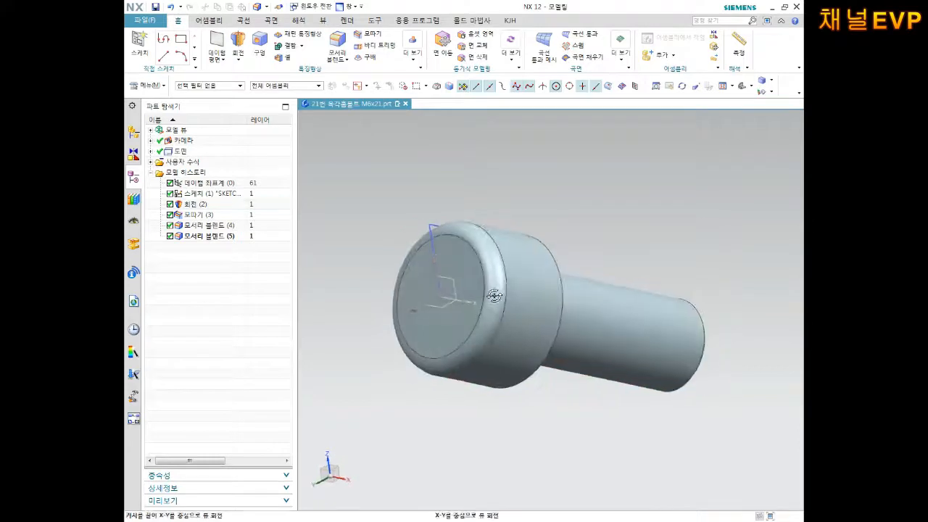
{"action": "right_click", "coordinate": [223, 236]}
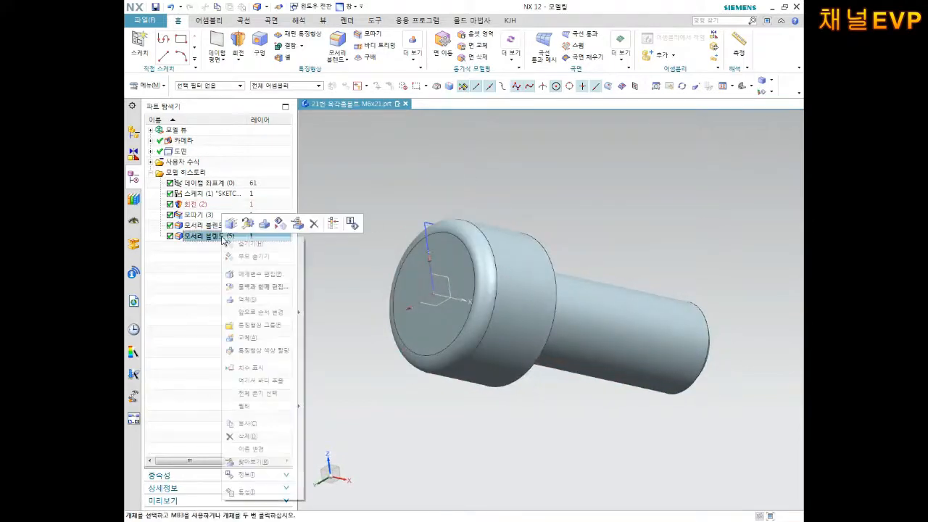
{"action": "left_click", "coordinate": [256, 275]}
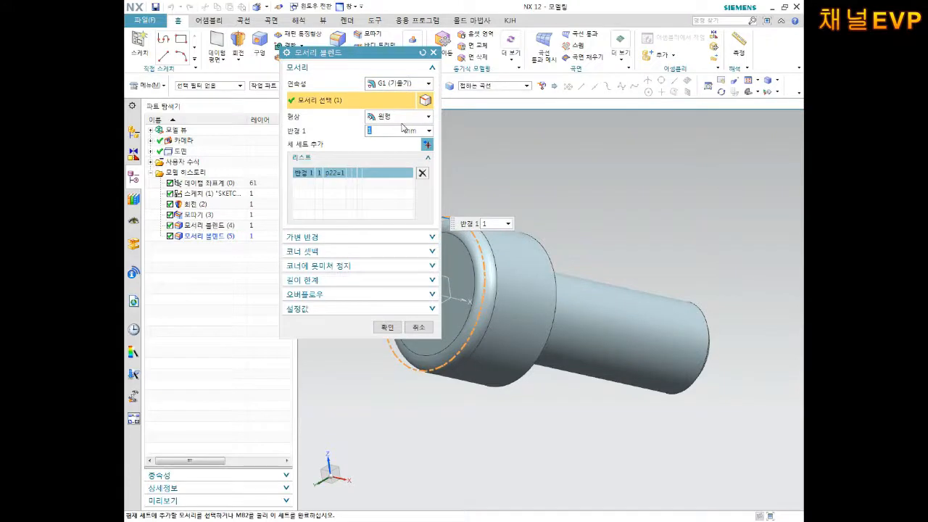
{"action": "type", "text": "0.5"}
{"action": "key", "text": "Return"}
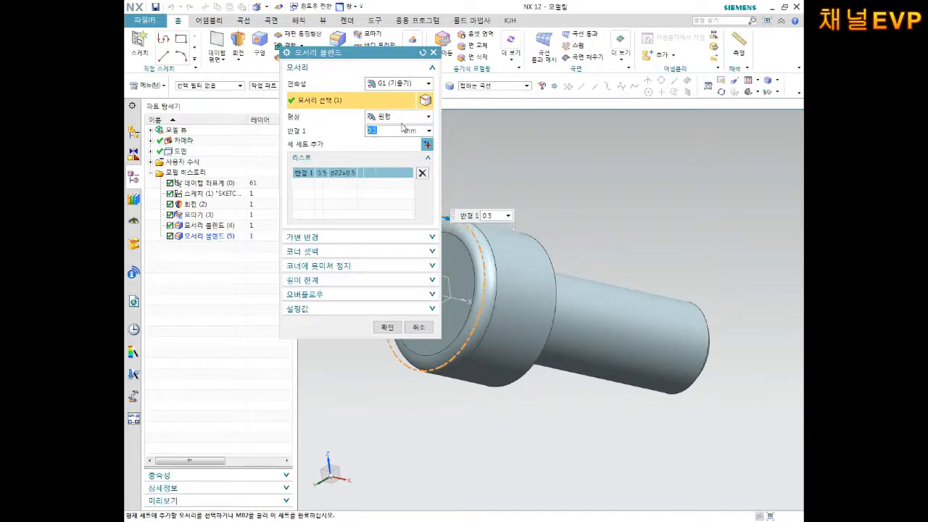
{"action": "left_click", "coordinate": [391, 327]}
{"action": "mouse_move", "coordinate": [488, 300]}
{"action": "middle_mouse_down"}
{"action": "mouse_move", "coordinate": [549, 297]}
{"action": "mouse_move", "coordinate": [503, 306]}
{"action": "middle_mouse_up"}
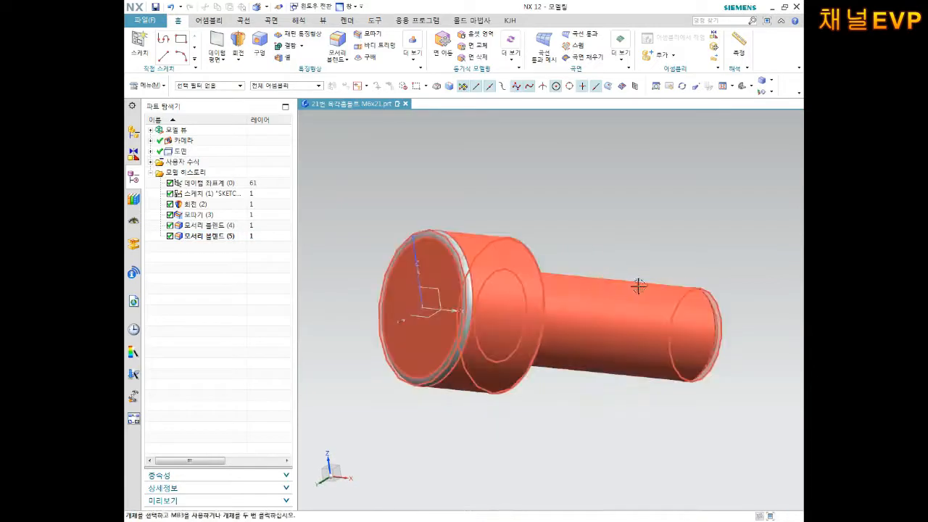
Switch to Notepad, change the first radius in the second line to R0.5, and return to NX
{"action": "middle_click_drag", "start_coordinate": [676, 336], "coordinate": [614, 430]}
{"action": "left_click", "coordinate": [614, 430]}
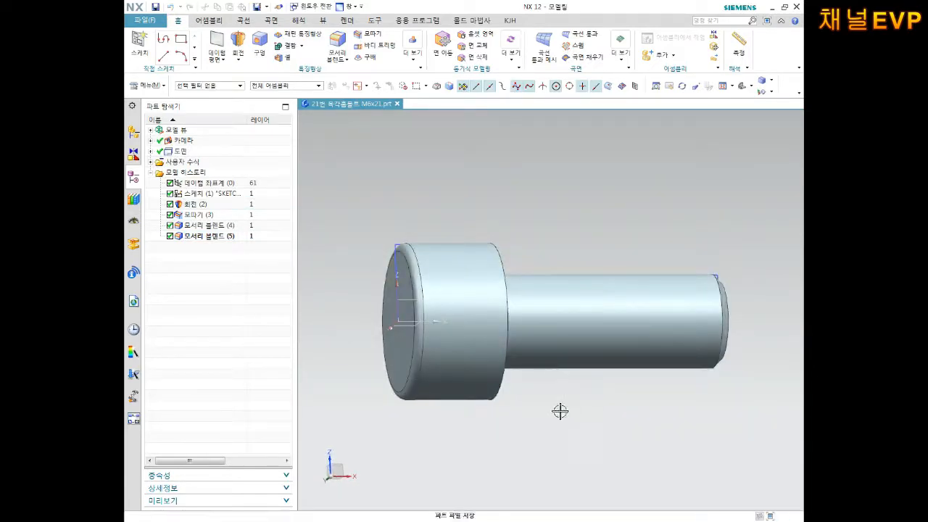
{"action": "left_click", "coordinate": [505, 521]}
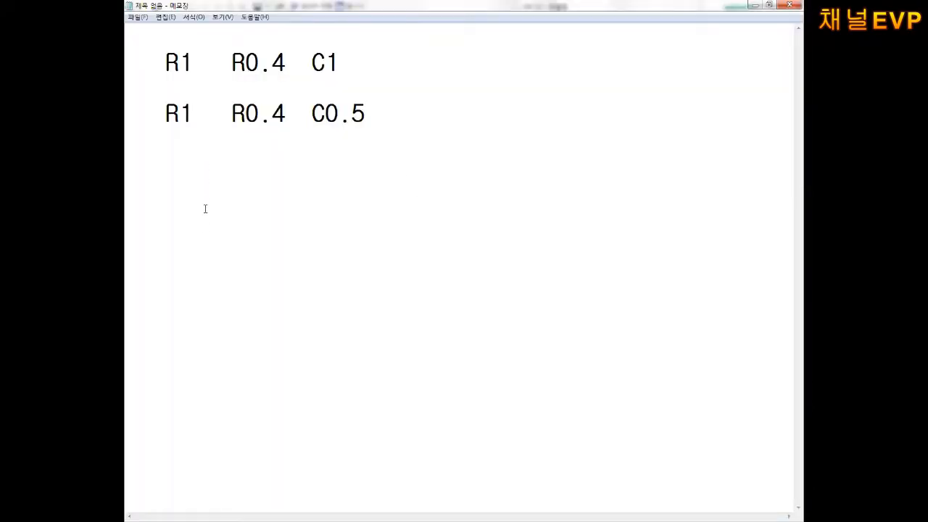
{"action": "key", "text": "BackSpace"}
{"action": "type", "text": "0.5"}
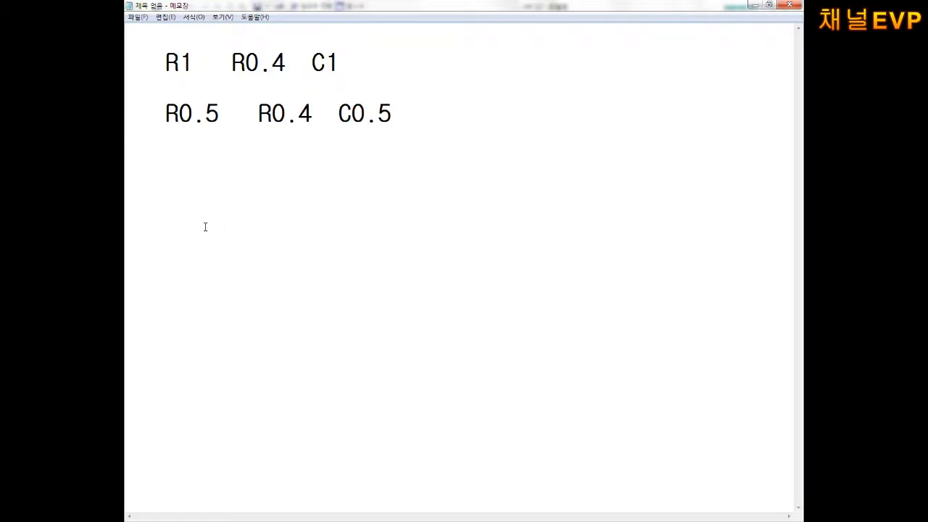
{"action": "left_click", "coordinate": [505, 520]}
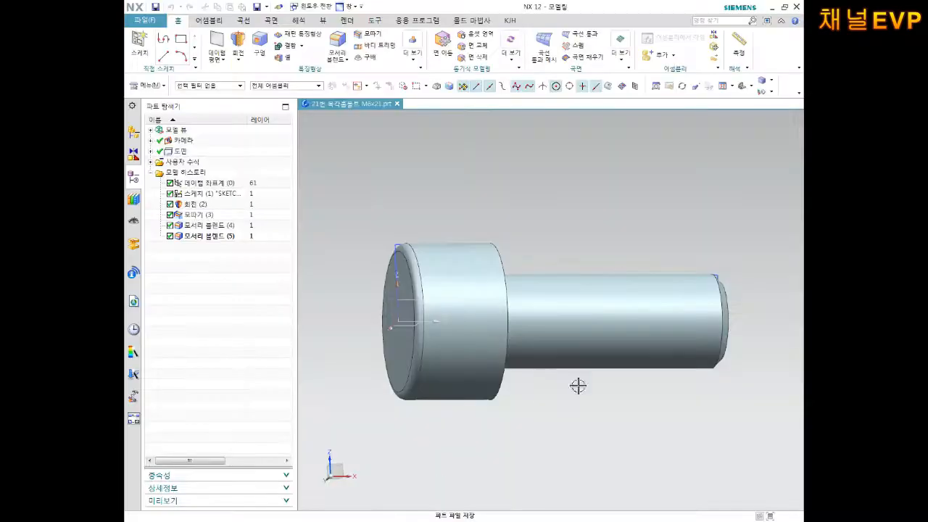
Hide the sketch that holds the bolt's revolved profile
{"action": "middle_click_drag", "start_coordinate": [571, 397], "coordinate": [594, 416]}
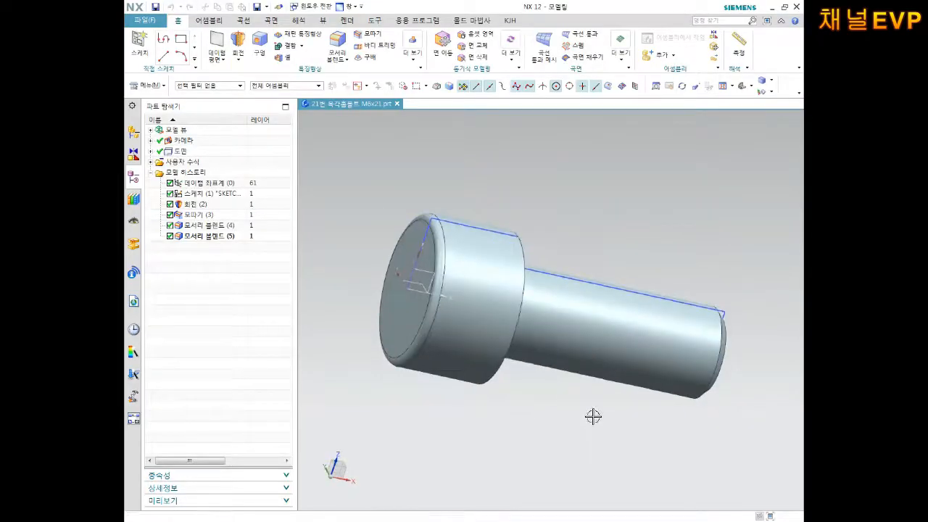
{"action": "right_click", "coordinate": [208, 194]}
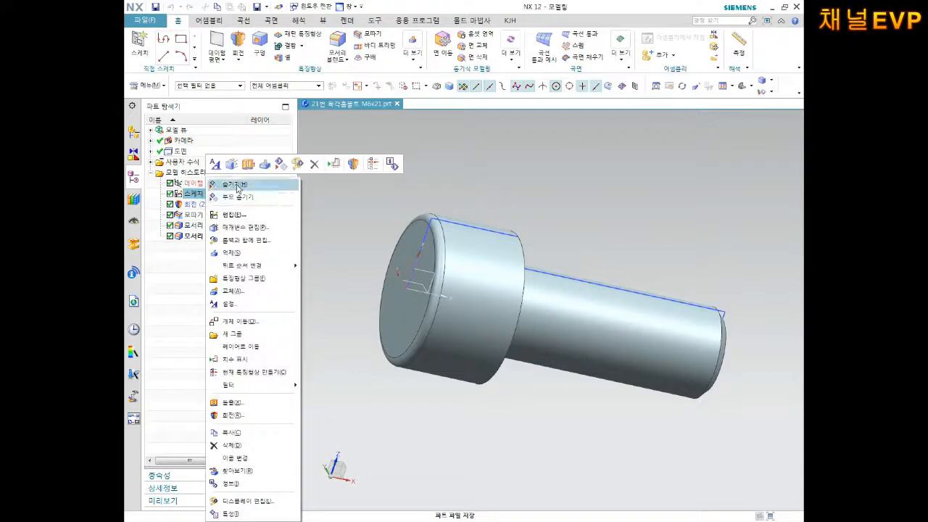
{"action": "left_click", "coordinate": [235, 186]}
Sketch a six-sided polygon with a 2 mm inscribed radius and 0° rotation, centred on the head's end face
{"action": "middle_click_drag", "start_coordinate": [485, 420], "coordinate": [536, 411]}
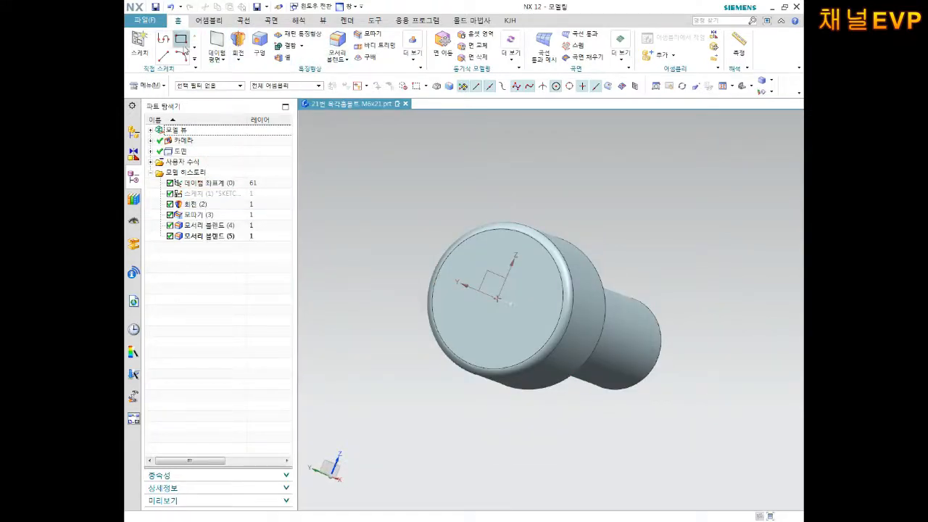
{"action": "left_click", "coordinate": [139, 42]}
{"action": "left_click", "coordinate": [472, 325]}
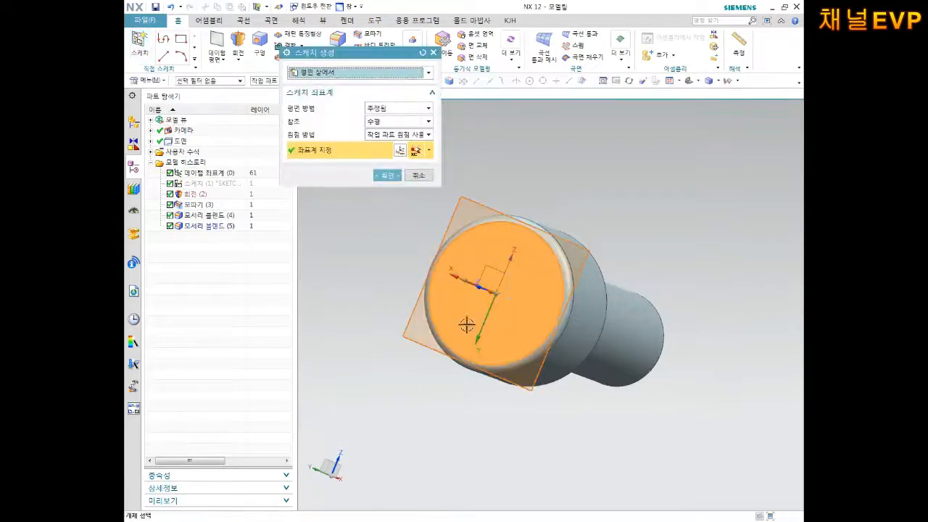
{"action": "left_click", "coordinate": [387, 176]}
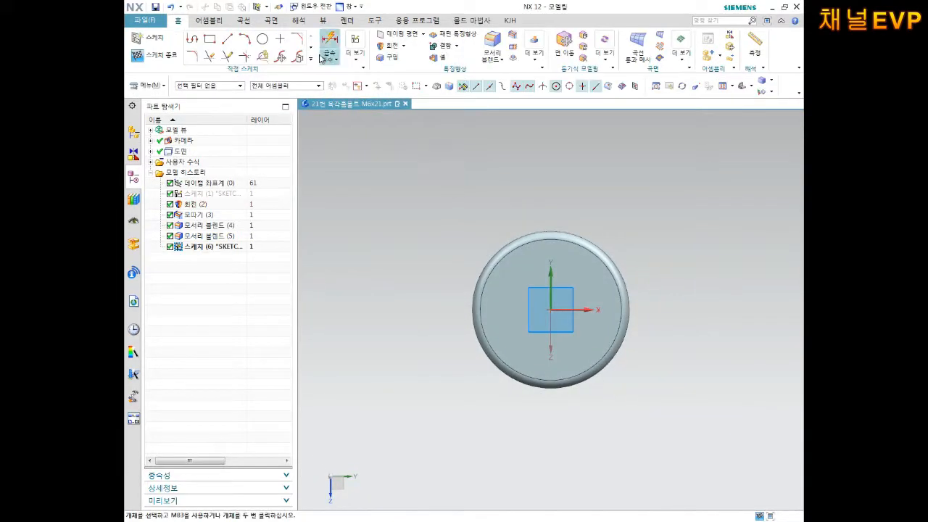
{"action": "left_click", "coordinate": [311, 61]}
{"action": "left_click", "coordinate": [210, 125]}
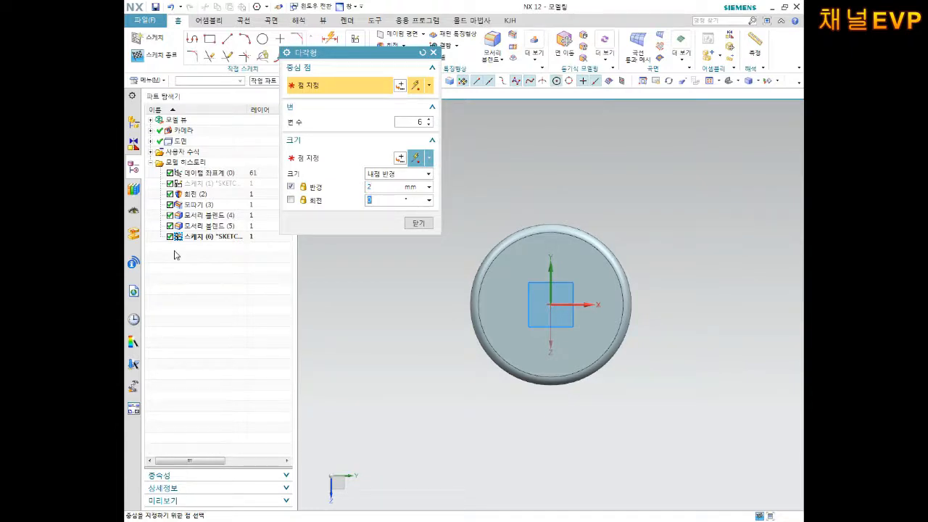
{"action": "left_click", "coordinate": [291, 200]}
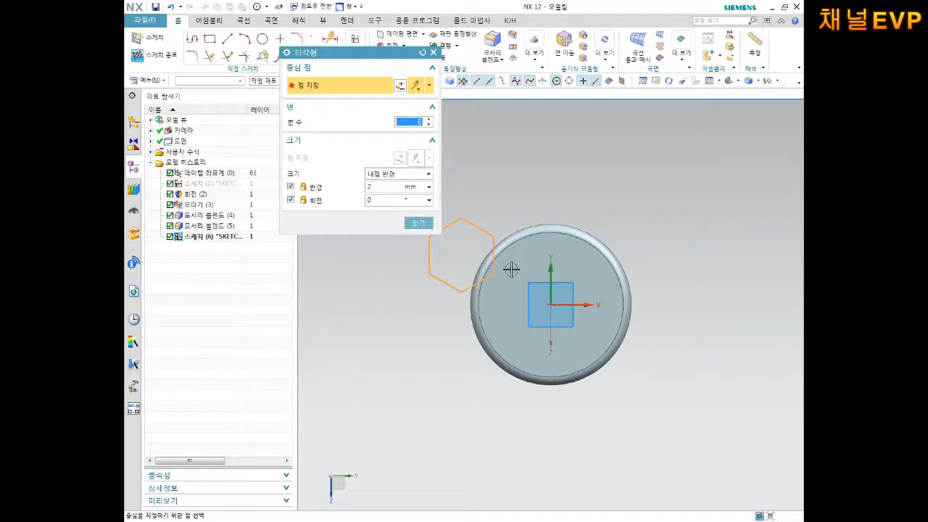
{"action": "left_click", "coordinate": [553, 306]}
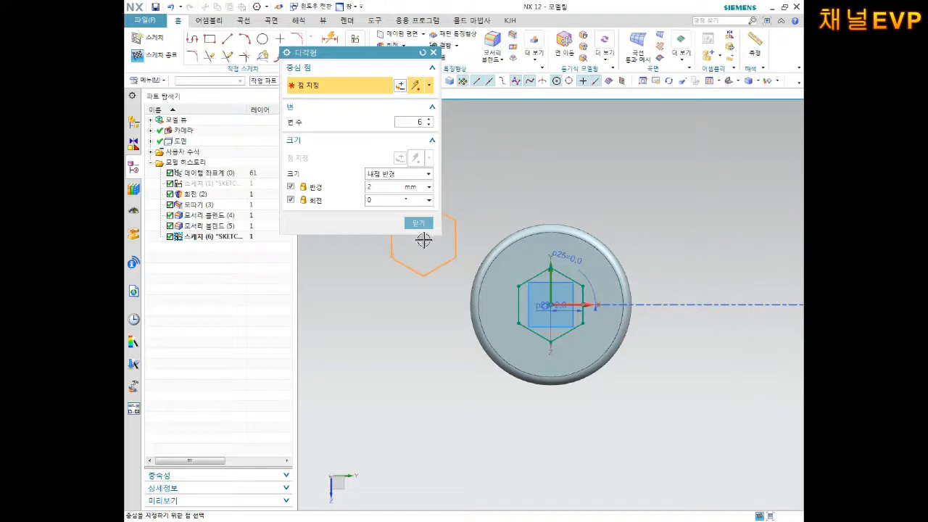
{"action": "left_click", "coordinate": [419, 223]}
{"action": "key", "text": "ctrl+q"}
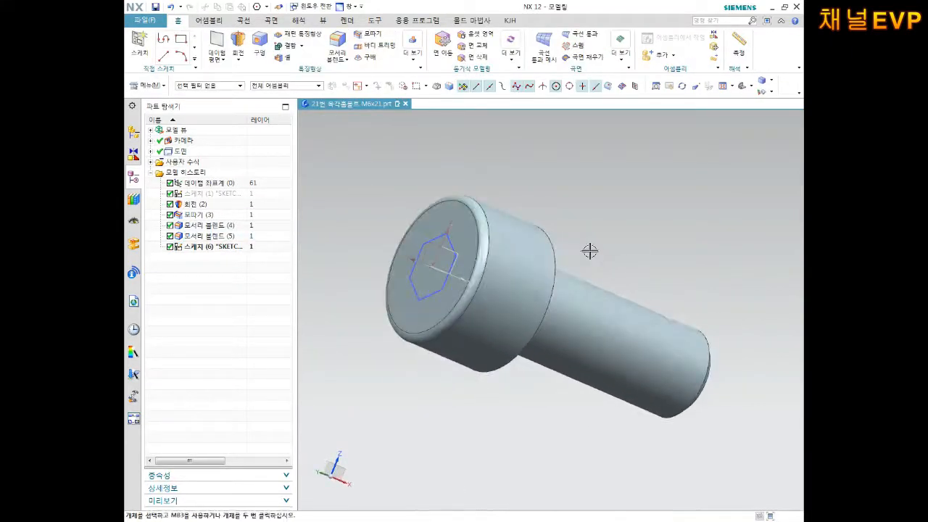
Extrude the hexagon to an end distance of -4 mm with Subtract to cut the socket into the head
{"action": "left_click", "coordinate": [238, 60]}
{"action": "left_click", "coordinate": [246, 74]}
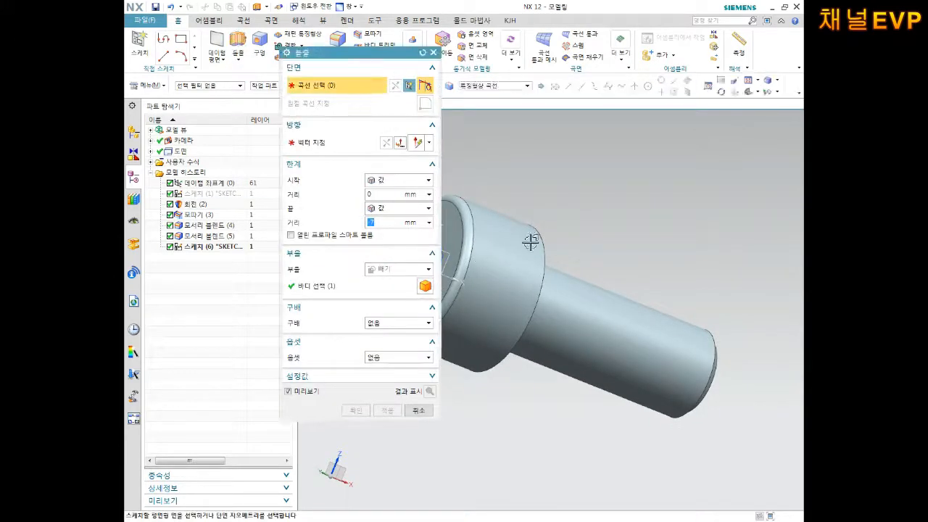
{"action": "left_click_drag", "start_coordinate": [374, 55], "coordinate": [236, 83]}
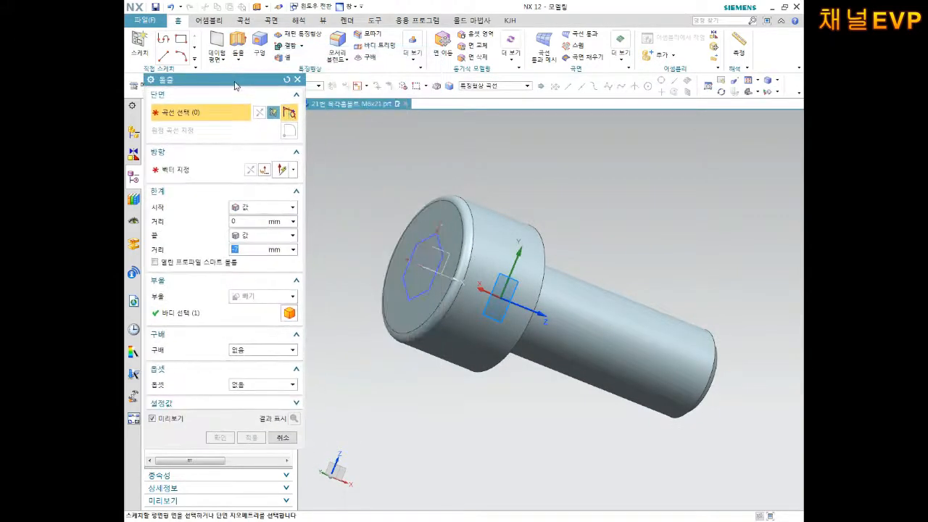
{"action": "left_click", "coordinate": [422, 238]}
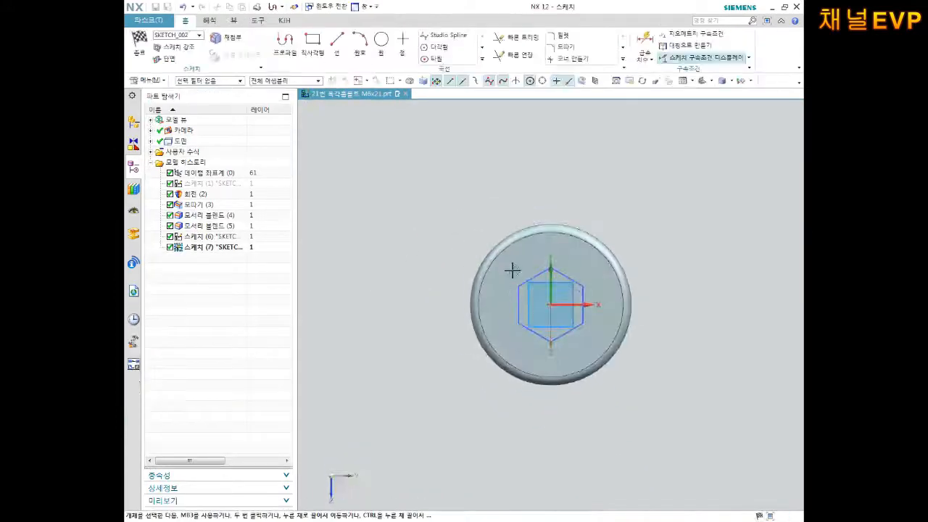
{"action": "left_click", "coordinate": [143, 49]}
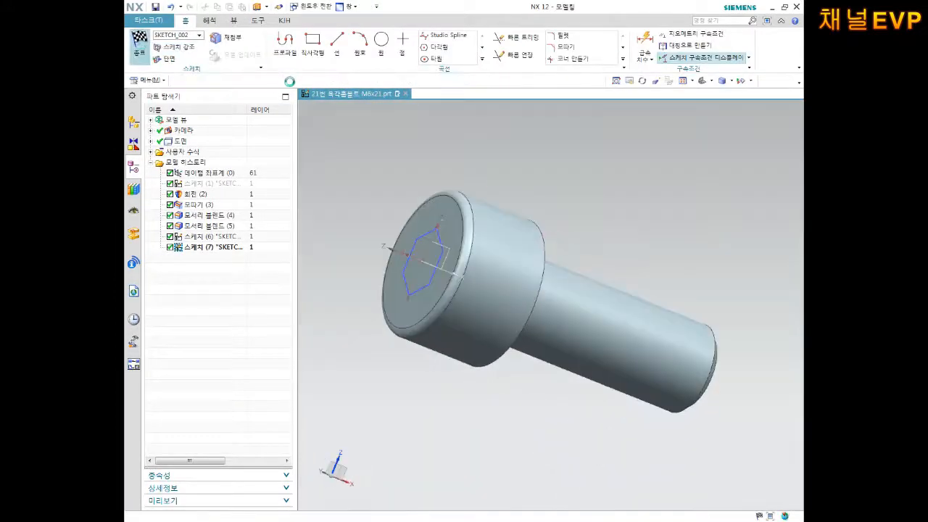
{"action": "scroll", "coordinate": [438, 292], "scroll_direction": "up", "scroll_amount": 1}
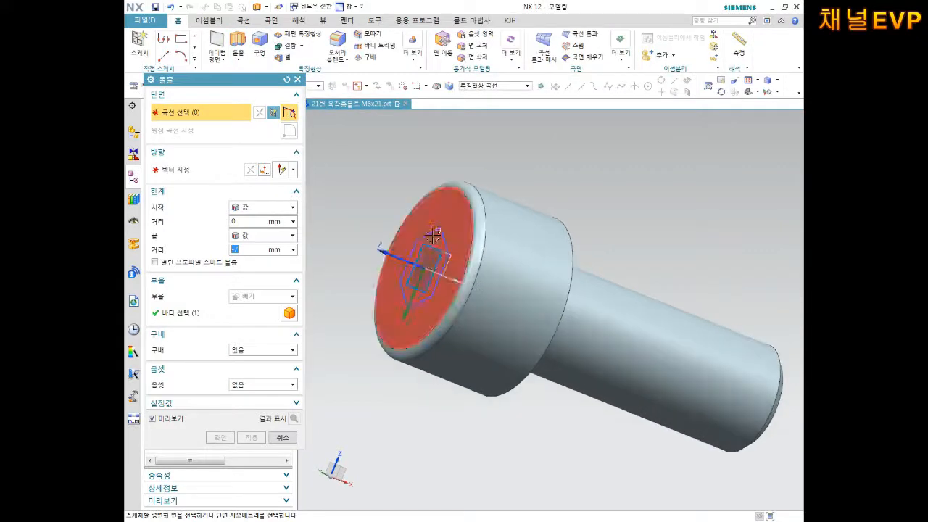
{"action": "left_click", "coordinate": [427, 232]}
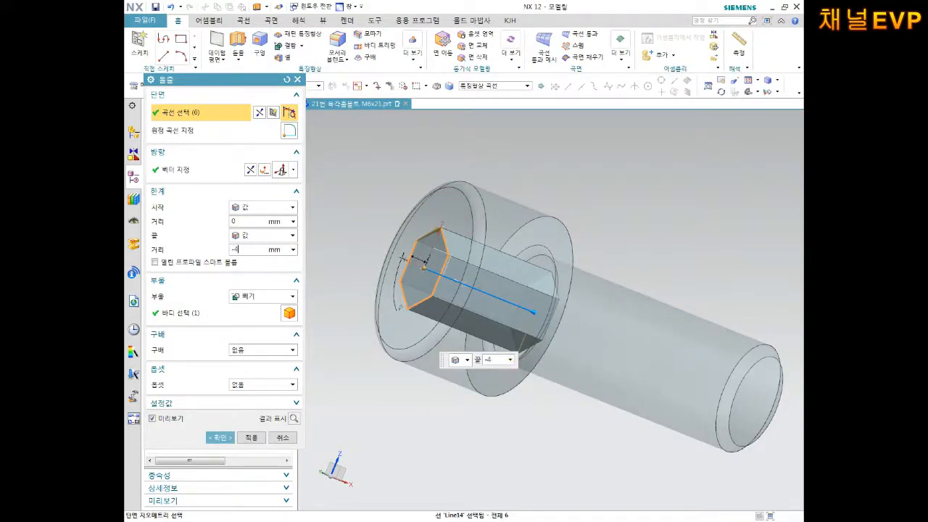
{"action": "key", "text": "Return"}
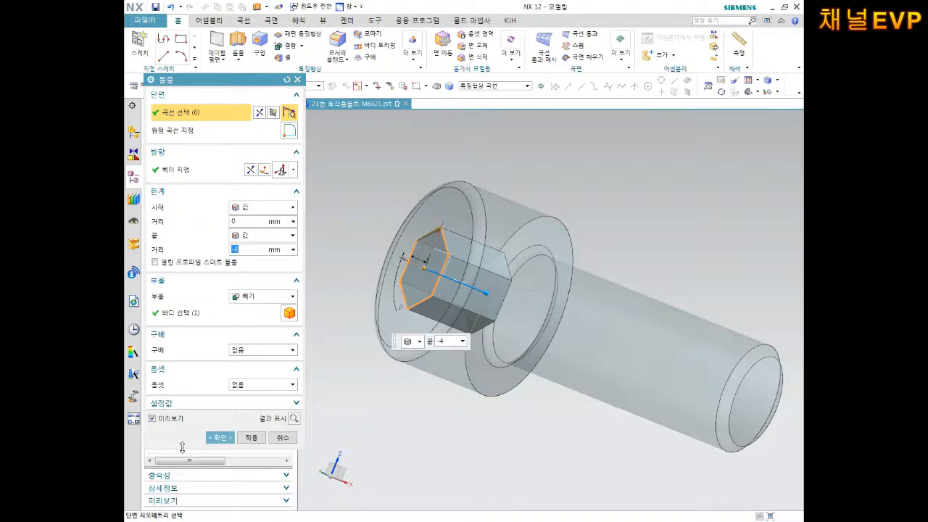
{"action": "left_click", "coordinate": [219, 437]}
Hide the hexagon sketch used for the socket cut
{"action": "middle_click_drag", "start_coordinate": [637, 266], "coordinate": [598, 249]}
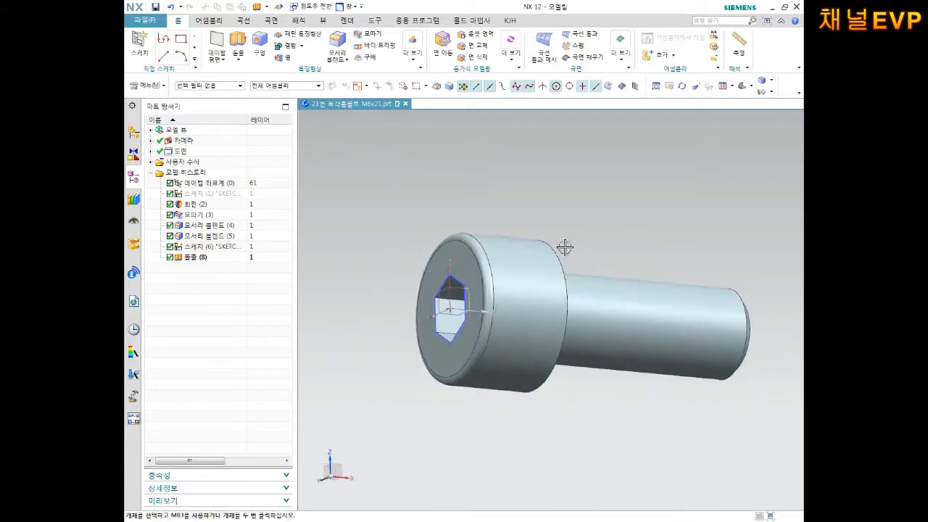
{"action": "right_click", "coordinate": [216, 257]}
{"action": "left_click", "coordinate": [253, 187]}
Add a detailed right-hand thread 14 mm long to the shank, starting at its free end face with the thread axis reversed
{"action": "middle_click_drag", "start_coordinate": [628, 293], "coordinate": [599, 275]}
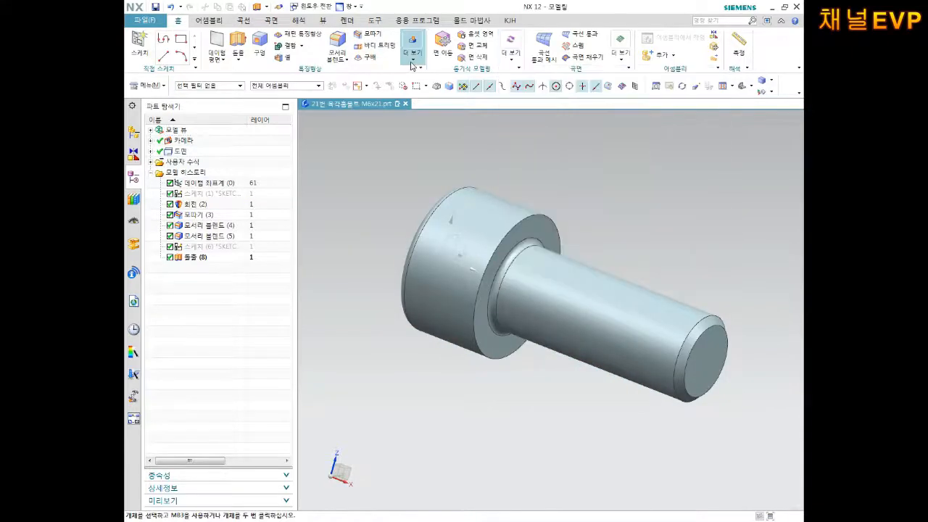
{"action": "mouse_move", "coordinate": [414, 61]}
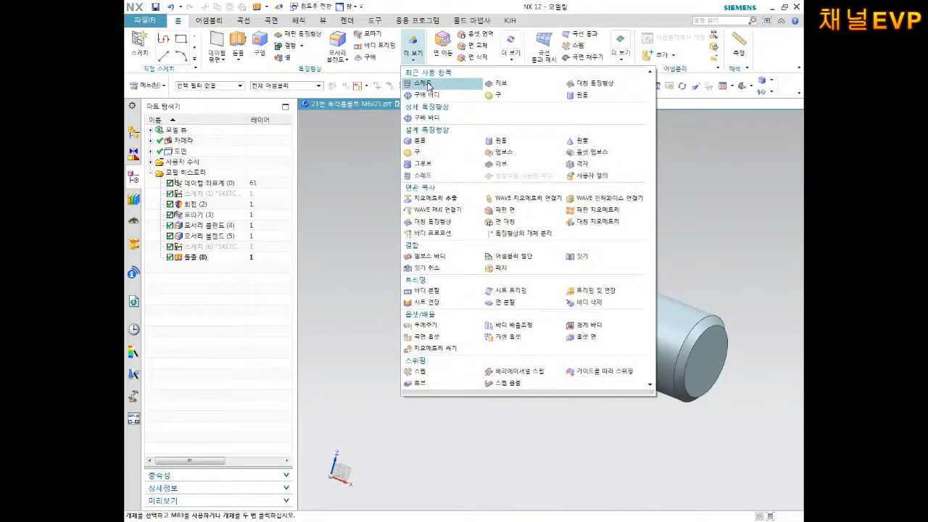
{"action": "left_click", "coordinate": [422, 84]}
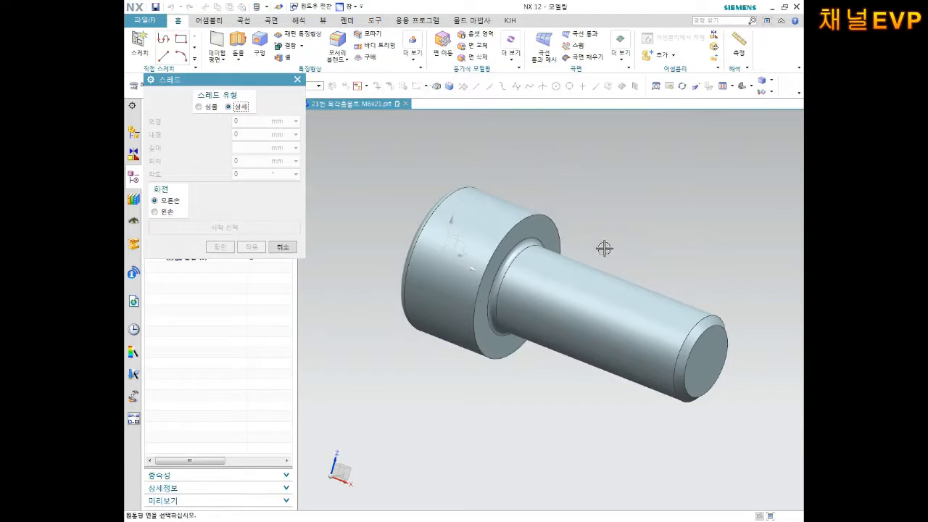
{"action": "left_click", "coordinate": [634, 313]}
{"action": "left_click", "coordinate": [721, 348]}
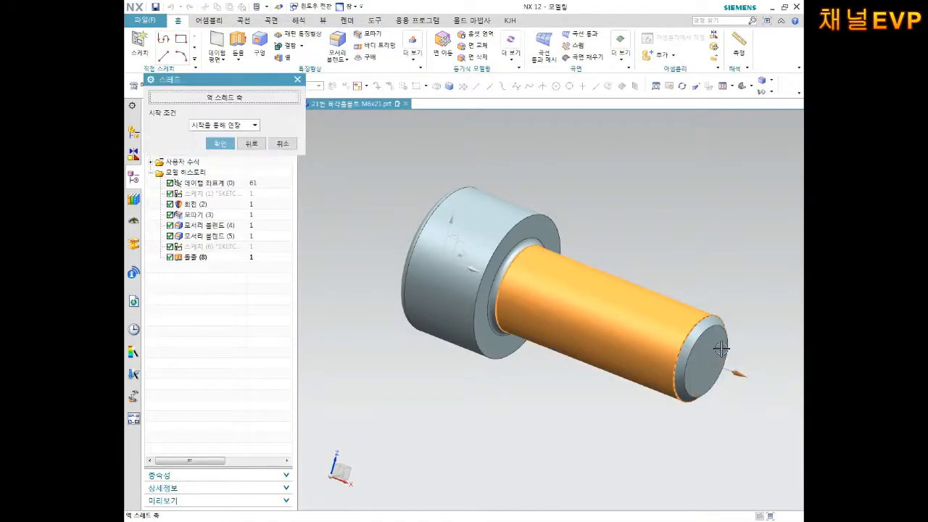
{"action": "left_click", "coordinate": [205, 95]}
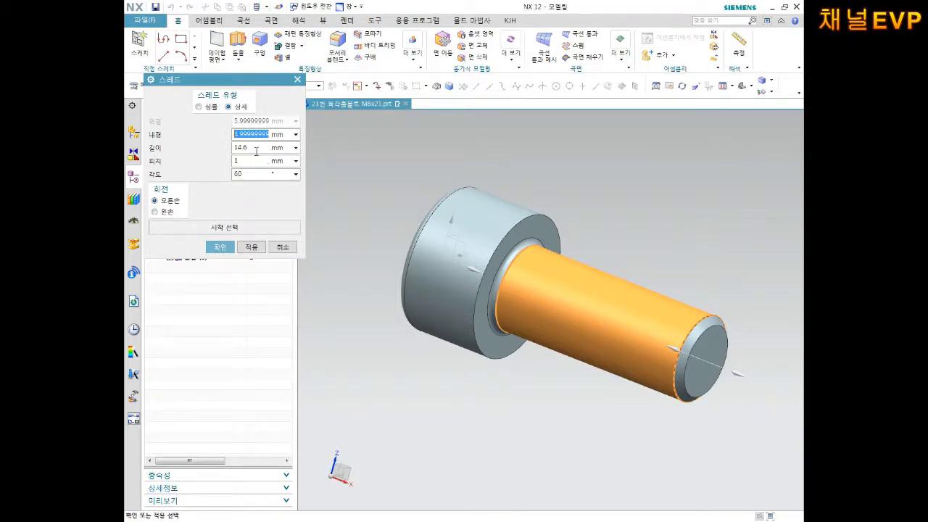
{"action": "key", "text": "Tab"}
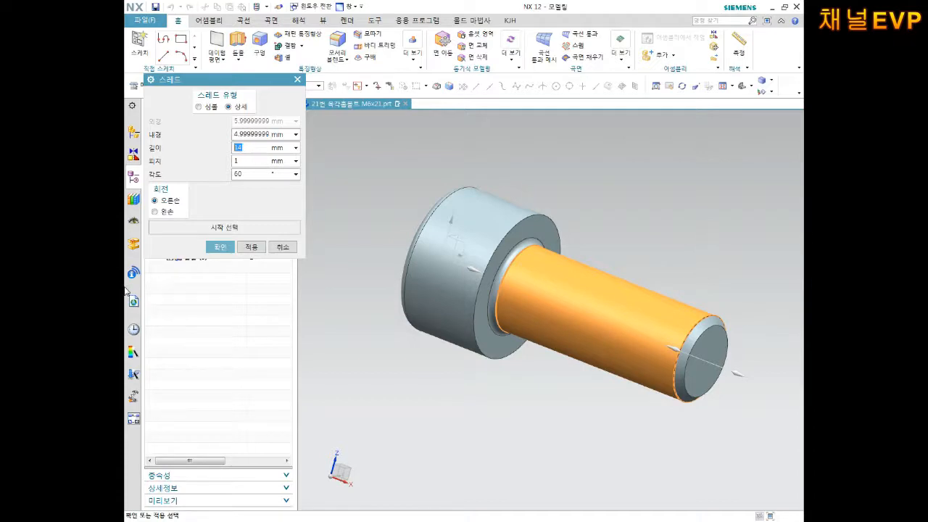
{"action": "left_click", "coordinate": [221, 247]}
Inspect the thread at the shank's free end, then change the Notepad chamfer value in the second line to C0.8
{"action": "middle_click_drag", "start_coordinate": [497, 376], "coordinate": [502, 285]}
{"action": "scroll", "coordinate": [727, 242], "scroll_direction": "down", "scroll_amount": 4}
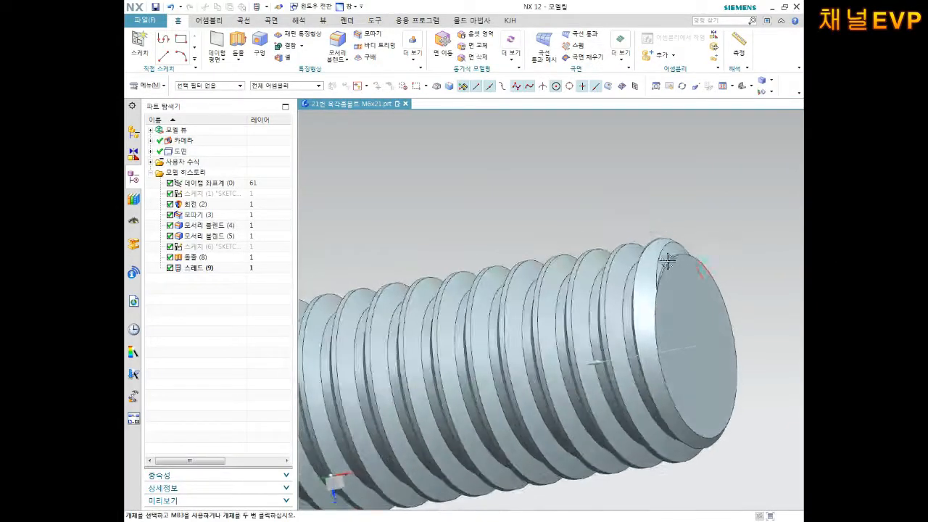
{"action": "mouse_move", "coordinate": [699, 271]}
{"action": "middle_mouse_down"}
{"action": "mouse_move", "coordinate": [725, 263]}
{"action": "mouse_move", "coordinate": [703, 256]}
{"action": "middle_mouse_up"}
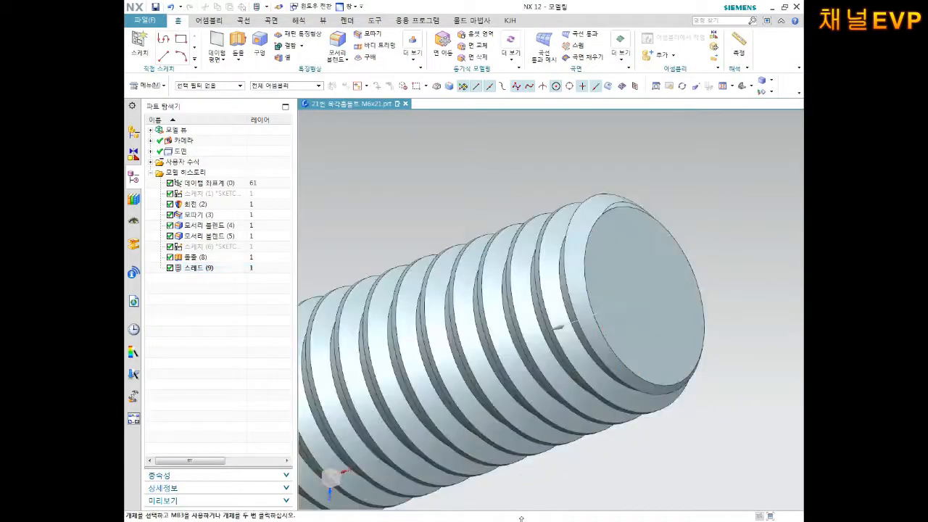
{"action": "key", "text": "alt+Tab"}
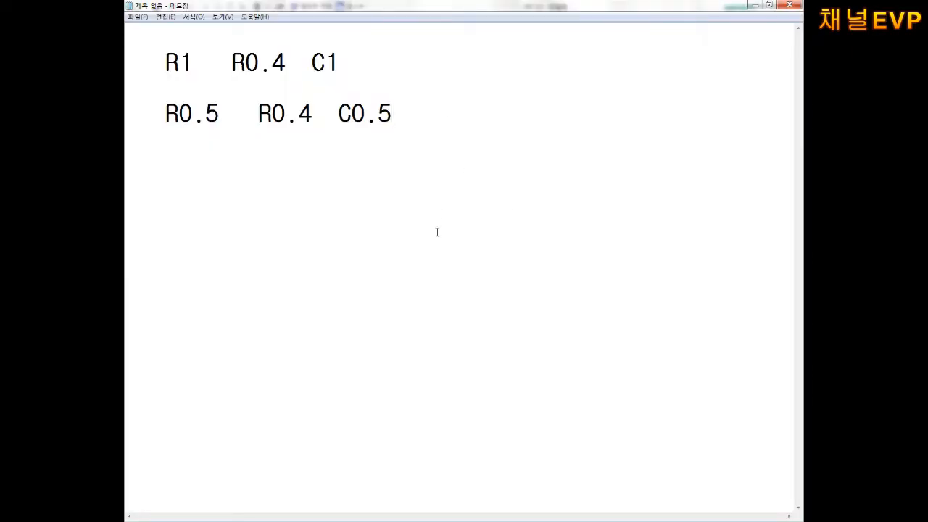
{"action": "type", "text": "8"}
{"action": "key", "text": "alt+Tab"}
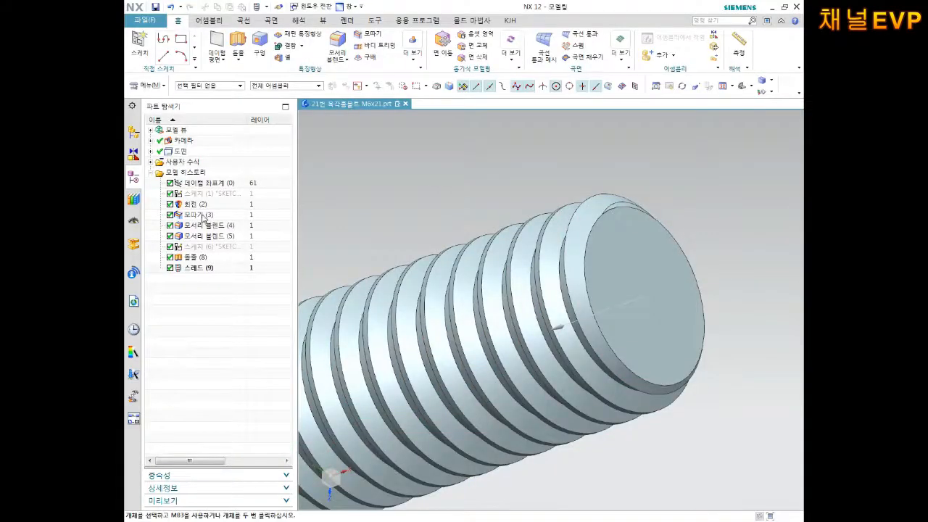
Edit the chamfer at the shank's free end and set its symmetric distance to 0.8 mm
{"action": "right_click", "coordinate": [204, 217]}
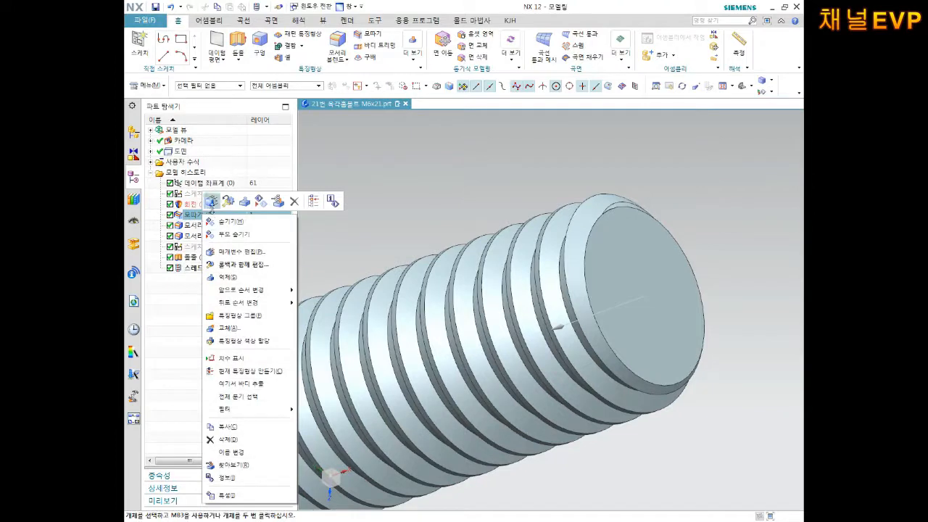
{"action": "left_click", "coordinate": [226, 254]}
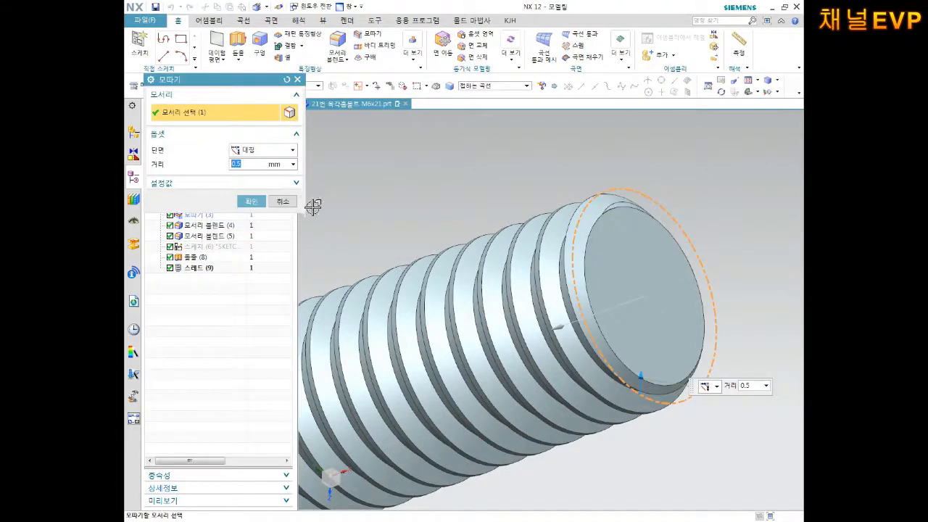
{"action": "type", "text": "0.8"}
{"action": "key", "text": "Return"}
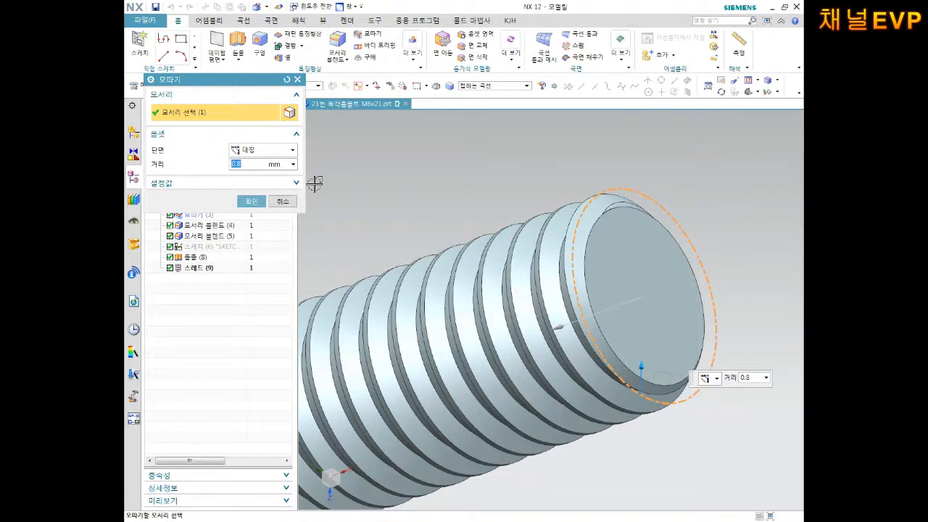
{"action": "left_click", "coordinate": [251, 201]}
{"action": "middle_click_drag", "start_coordinate": [589, 259], "coordinate": [554, 254]}
{"action": "scroll", "coordinate": [652, 305], "scroll_direction": "down", "scroll_amount": 4}
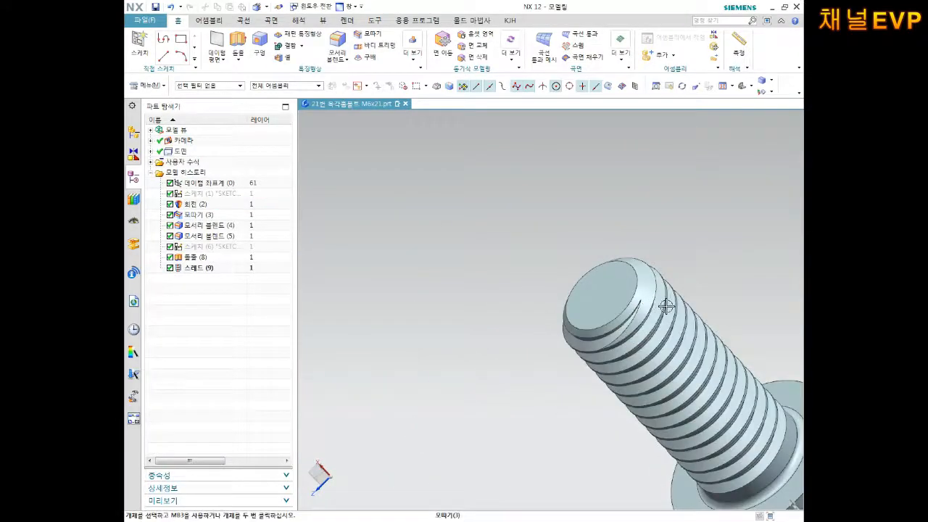
Change the display colour of the whole M6x21 bolt body to Deep Midnight
{"action": "middle_click_drag", "start_coordinate": [665, 307], "coordinate": [611, 308]}
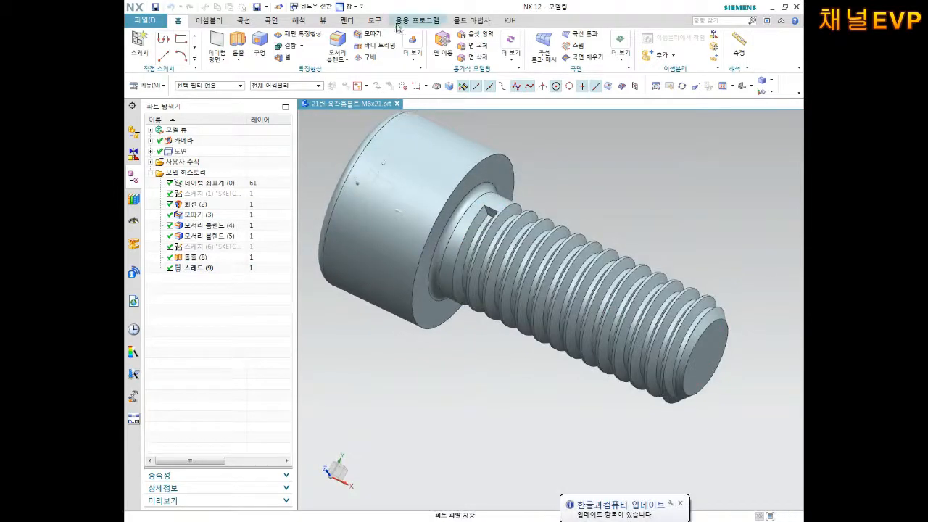
{"action": "left_click", "coordinate": [324, 21]}
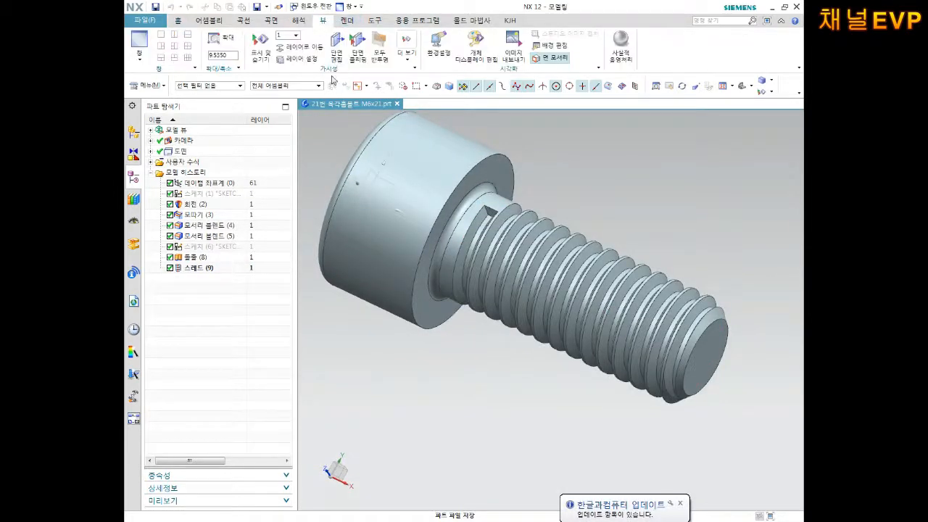
{"action": "left_click", "coordinate": [476, 45]}
{"action": "left_click", "coordinate": [451, 198]}
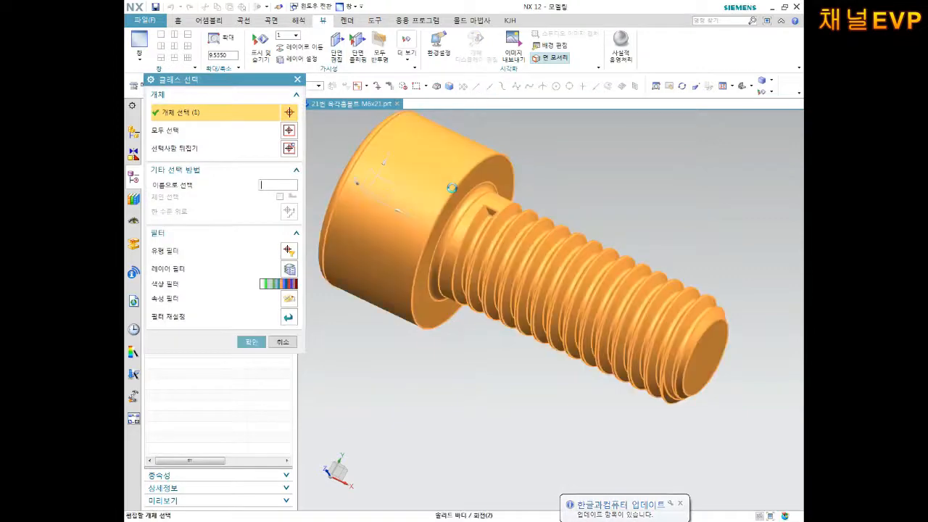
{"action": "left_click", "coordinate": [251, 341]}
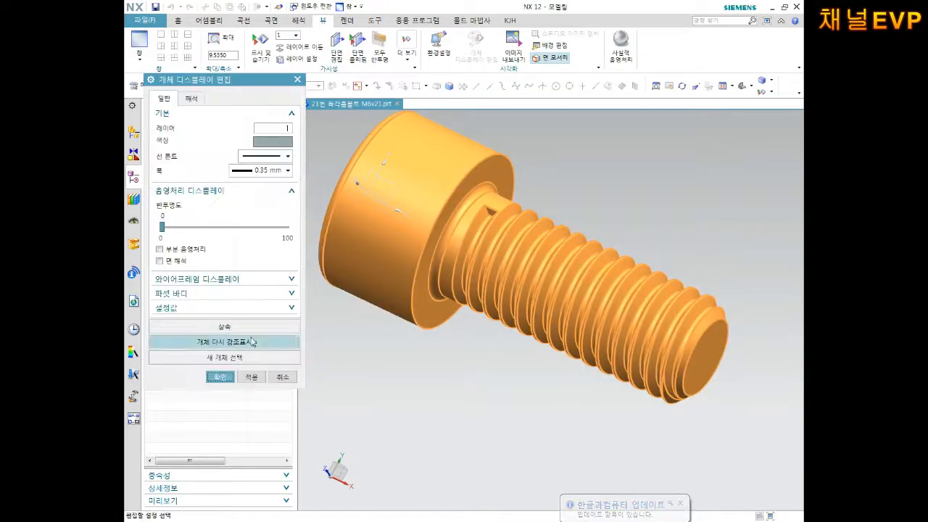
{"action": "left_click", "coordinate": [281, 144]}
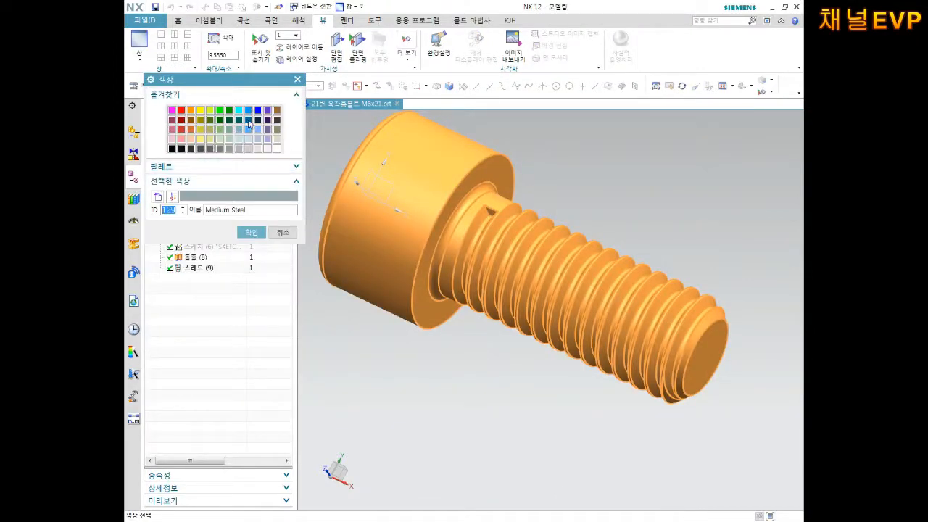
{"action": "left_click", "coordinate": [248, 121]}
{"action": "left_click", "coordinate": [257, 120]}
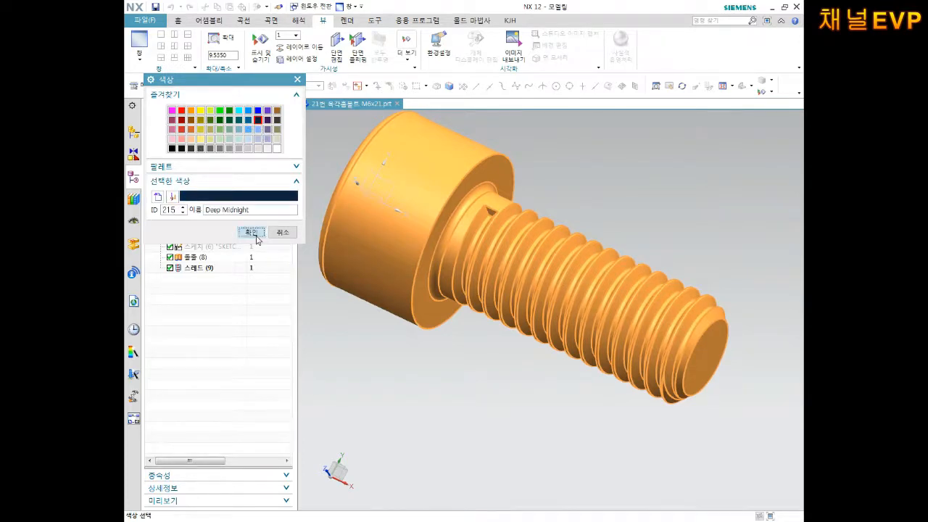
{"action": "left_click", "coordinate": [251, 232]}
{"action": "left_click", "coordinate": [220, 377]}
{"action": "middle_click_drag", "start_coordinate": [429, 278], "coordinate": [553, 263]}
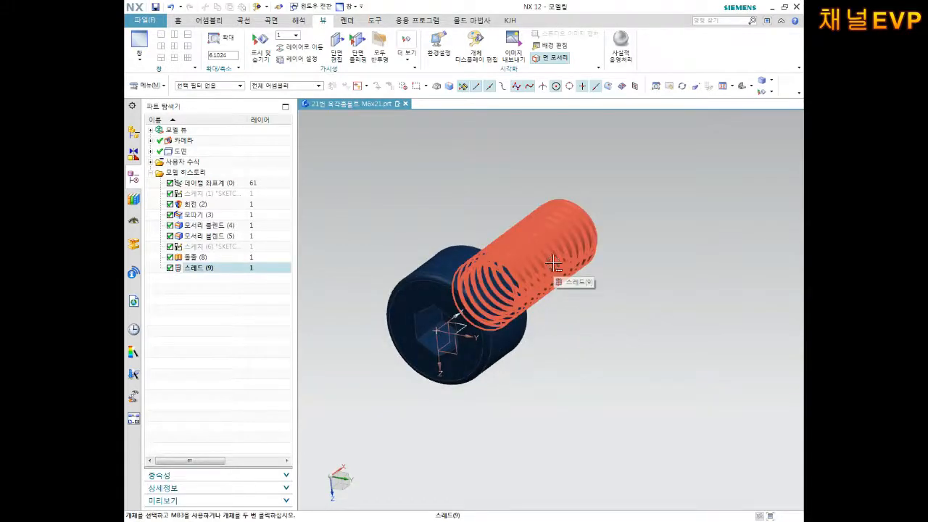
{"action": "middle_click_drag", "start_coordinate": [511, 234], "coordinate": [576, 247]}
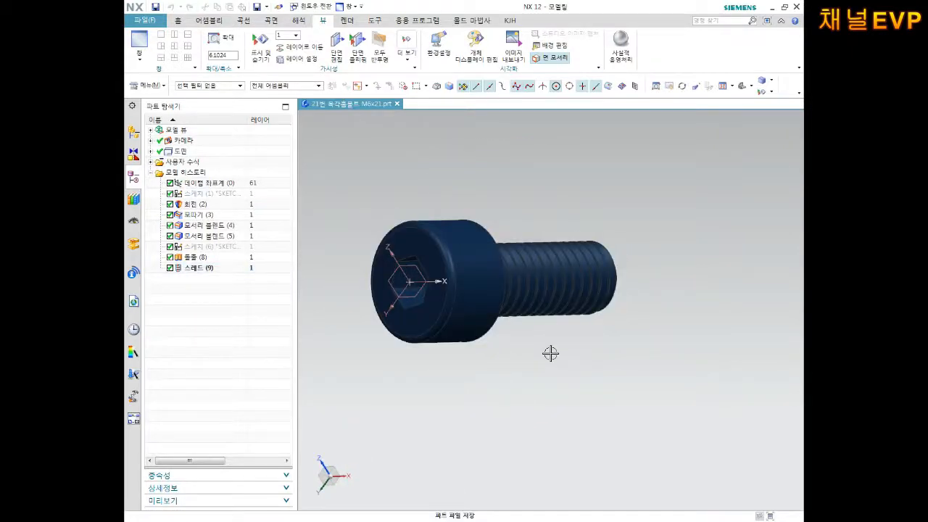
{"action": "middle_click_drag", "start_coordinate": [558, 311], "coordinate": [590, 274]}
{"action": "scroll", "coordinate": [601, 264], "scroll_direction": "up", "scroll_amount": 1}
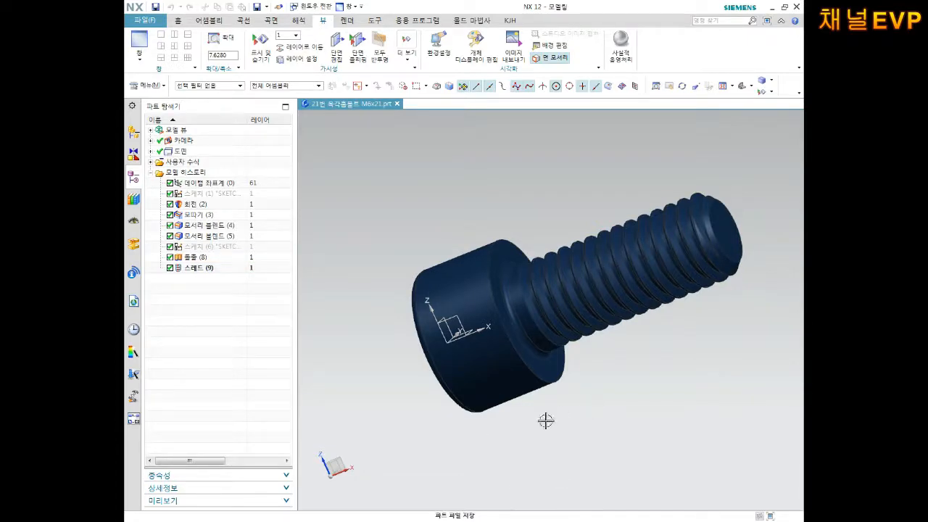
Switch to AutoCAD and examine the stop pins between the lower ejector plate (하밀판) and the moving-side mounting plate (가동측설치판) in the assembly drawing
{"action": "mouse_move", "coordinate": [445, 520]}
{"action": "left_click", "coordinate": [489, 470]}
{"action": "scroll", "coordinate": [596, 383], "scroll_direction": "down", "scroll_amount": 10}
{"action": "scroll", "coordinate": [549, 315], "scroll_direction": "down", "scroll_amount": 5}
{"action": "scroll", "coordinate": [538, 297], "scroll_direction": "up", "scroll_amount": 8}
{"action": "middle_click_drag", "start_coordinate": [539, 313], "coordinate": [612, 313]}
{"action": "middle_click_drag", "start_coordinate": [558, 382], "coordinate": [594, 375]}
{"action": "key", "text": "Escape"}
{"action": "key", "text": "Escape"}
{"action": "key", "text": "Escape"}
{"action": "middle_click_drag", "start_coordinate": [527, 375], "coordinate": [594, 375]}
{"action": "middle_click_drag", "start_coordinate": [532, 346], "coordinate": [602, 343]}
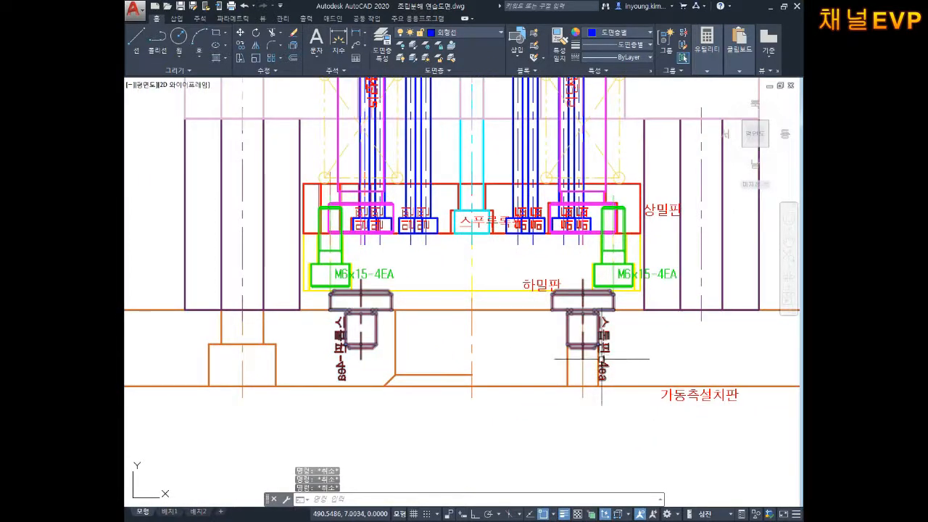
{"action": "scroll", "coordinate": [603, 364], "scroll_direction": "up", "scroll_amount": 2}
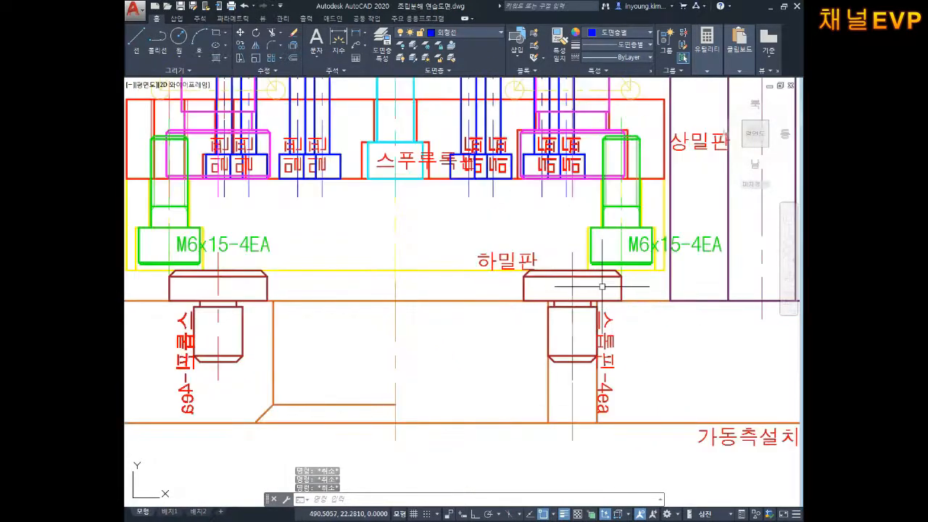
{"action": "scroll", "coordinate": [551, 362], "scroll_direction": "down", "scroll_amount": 6}
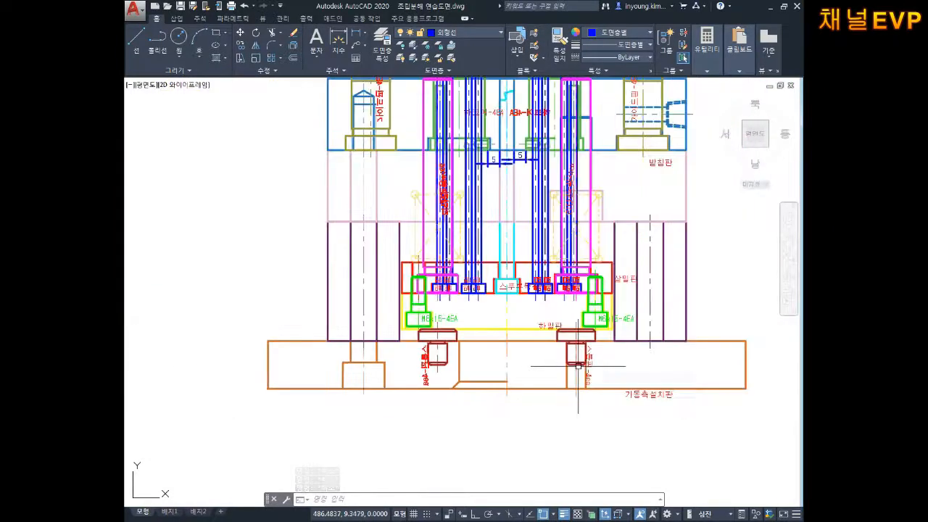
{"action": "scroll", "coordinate": [582, 360], "scroll_direction": "down", "scroll_amount": 4}
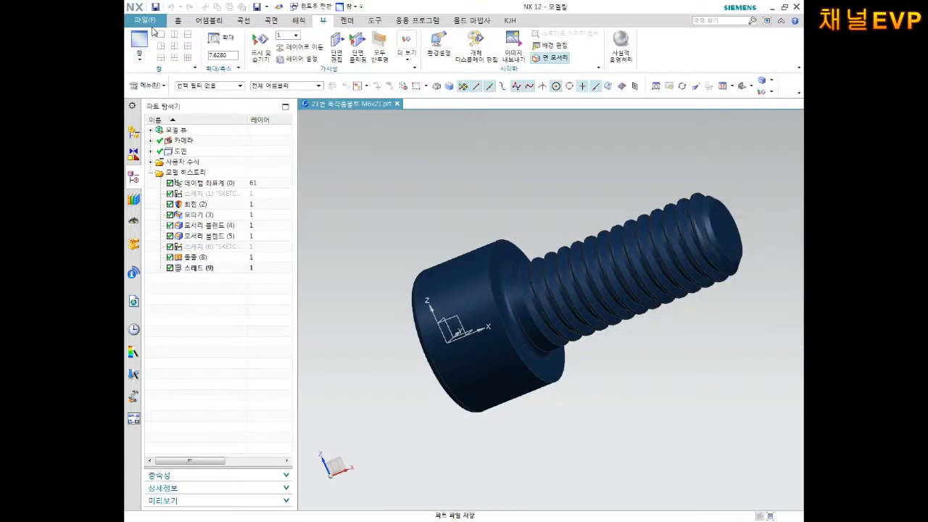
Switch back to NX, open the part 8번가동측설치판.prt and look over the plate's holes
{"action": "left_click", "coordinate": [147, 21]}
{"action": "left_click", "coordinate": [158, 61]}
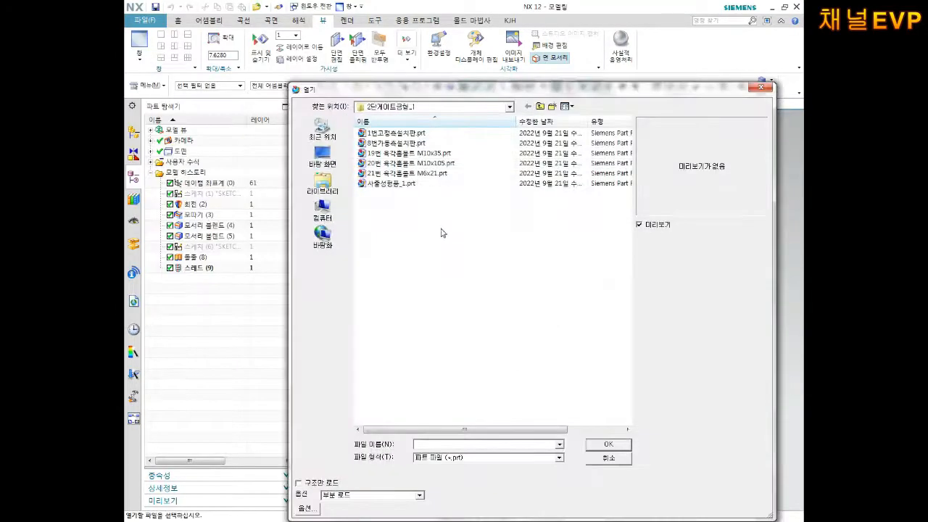
{"action": "double_click", "coordinate": [394, 142]}
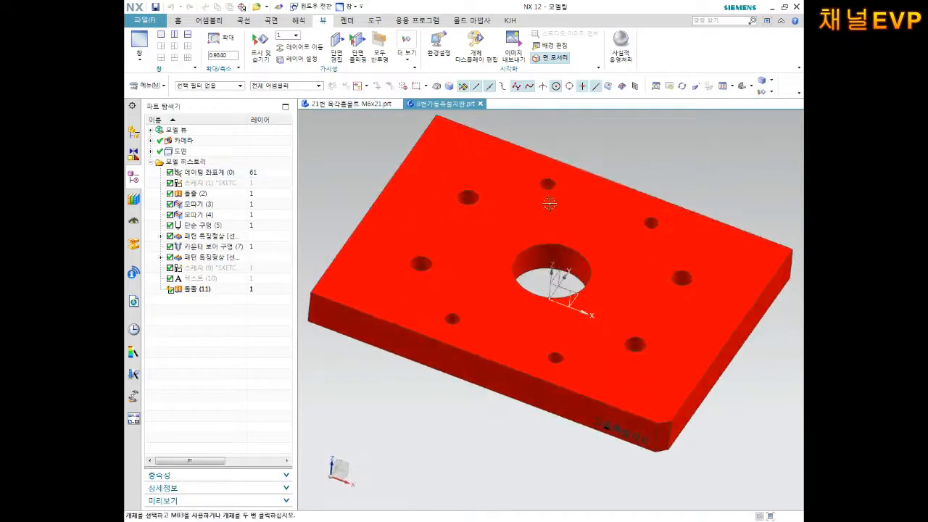
{"action": "scroll", "coordinate": [557, 185], "scroll_direction": "up", "scroll_amount": 5}
{"action": "scroll", "coordinate": [617, 245], "scroll_direction": "down", "scroll_amount": 2}
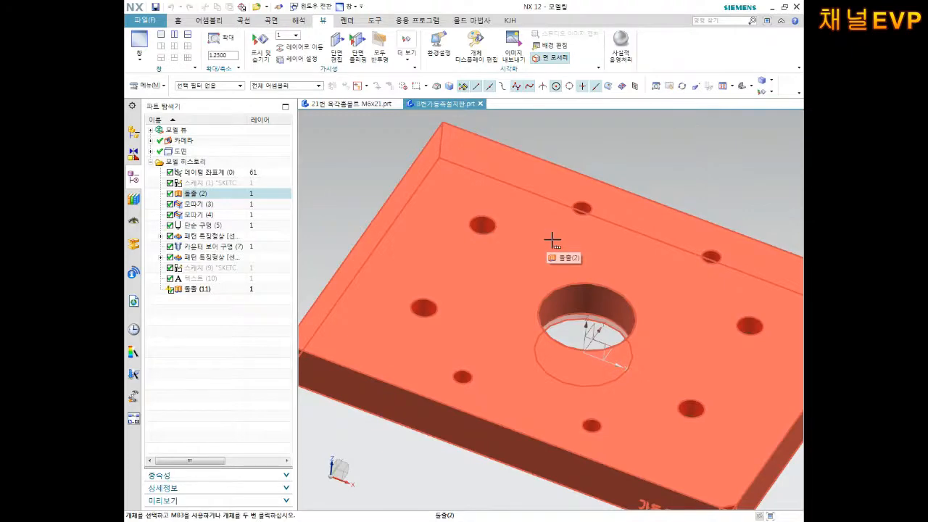
{"action": "scroll", "coordinate": [604, 277], "scroll_direction": "down", "scroll_amount": 1}
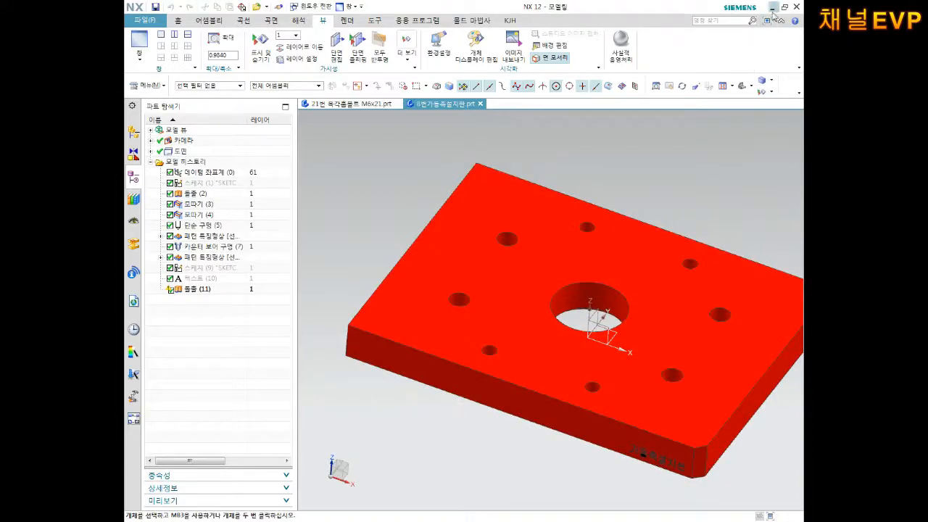
Create a new millimetre model part named 17번 스톱핀 in the mold's project folder
{"action": "left_click", "coordinate": [153, 21]}
{"action": "left_click", "coordinate": [172, 39]}
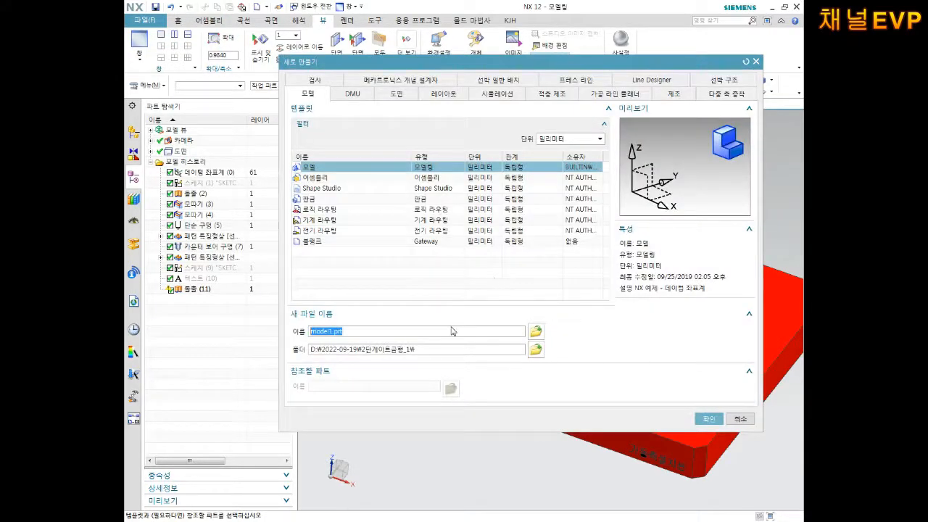
{"action": "type", "text": "17번 스풀핀"}
{"action": "key", "text": "Return"}
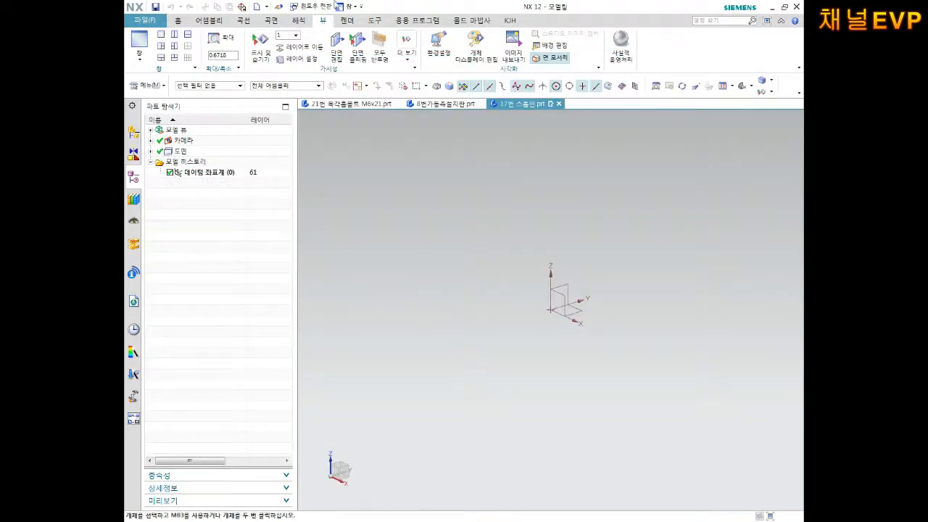
Start a sketch on the XZ plane of the datum coordinate system
{"action": "left_click", "coordinate": [176, 21]}
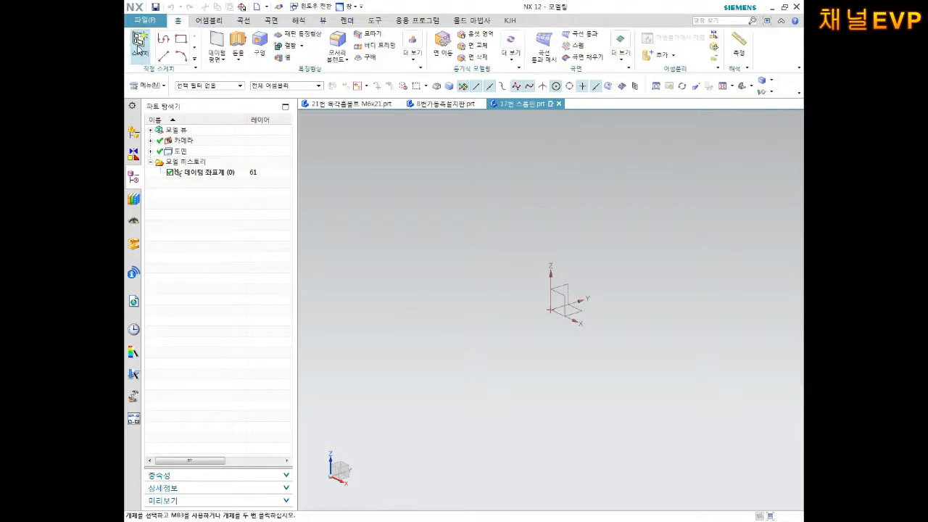
{"action": "left_click", "coordinate": [139, 43]}
{"action": "left_click", "coordinate": [559, 297]}
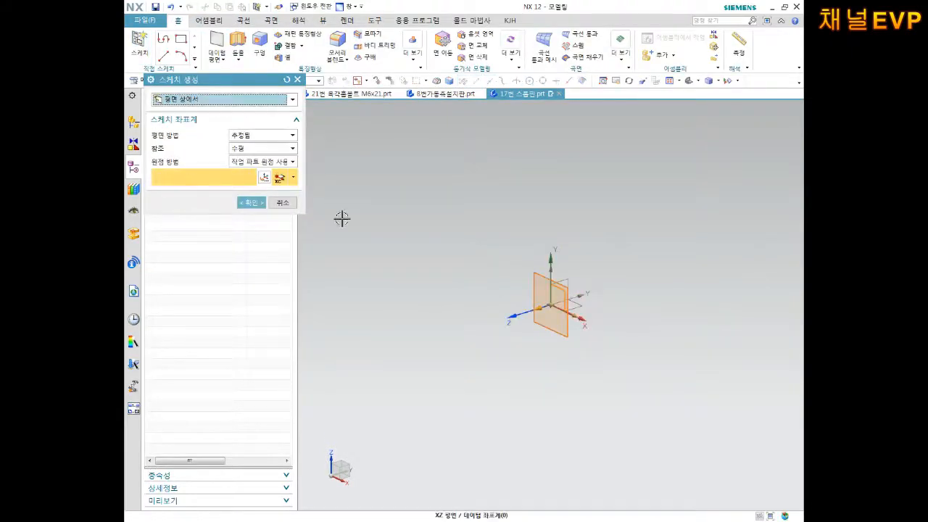
{"action": "middle_click", "coordinate": [403, 246]}
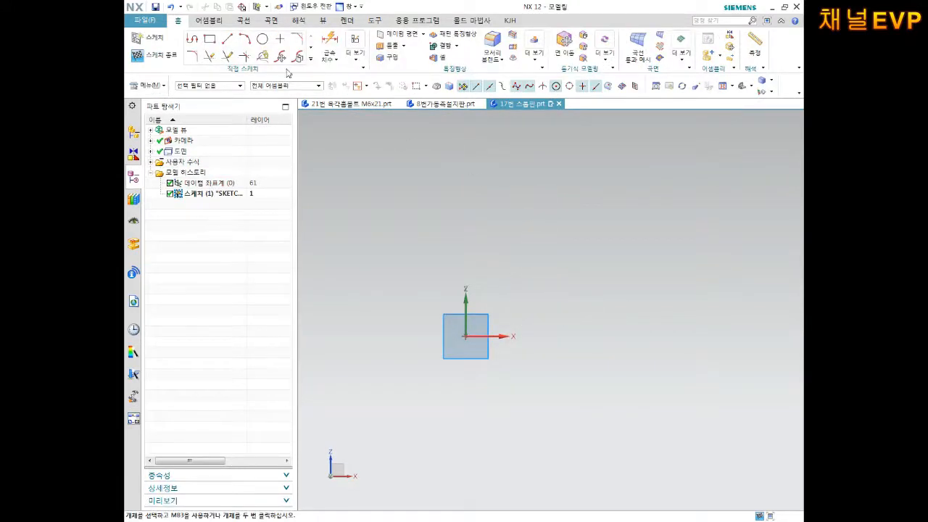
Sketch a closed stepped pin profile about 21 mm high, starting and ending at the origin, and constrain its bottom line horizontal
{"action": "left_click", "coordinate": [192, 39]}
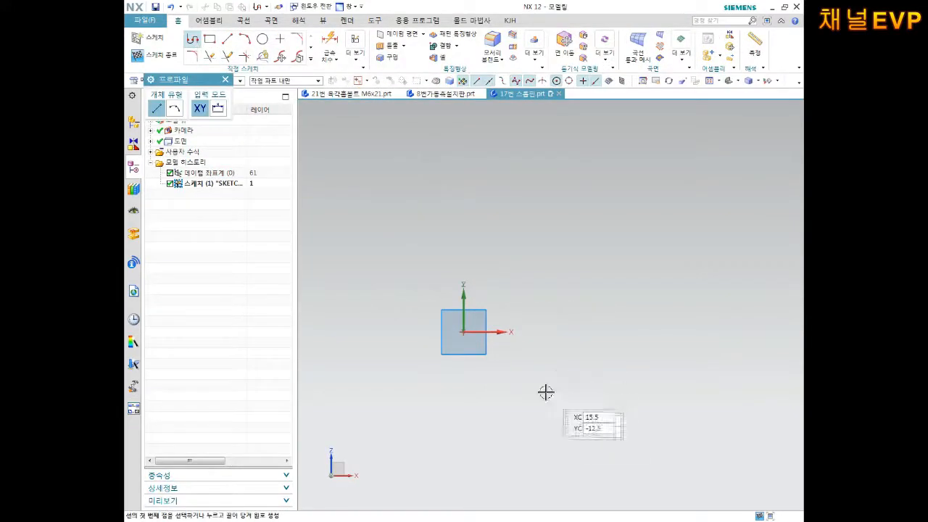
{"action": "left_click", "coordinate": [463, 332]}
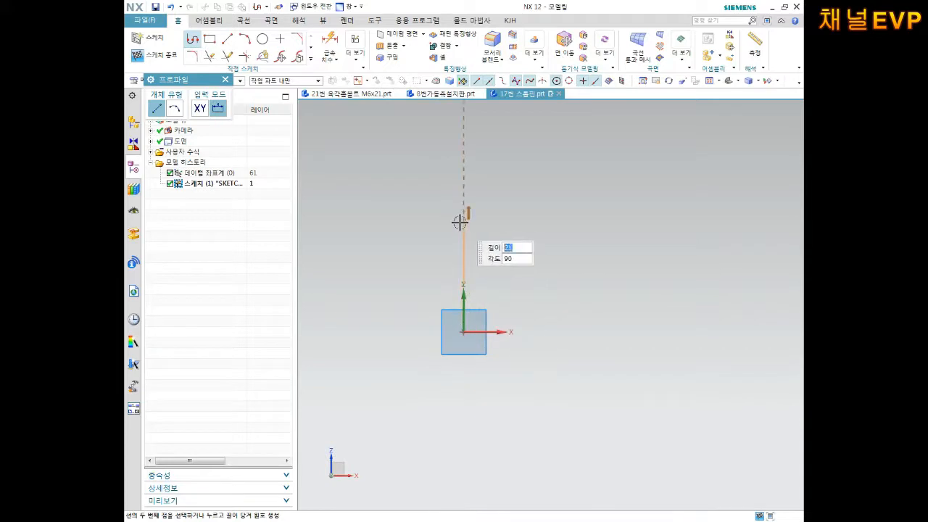
{"action": "left_click", "coordinate": [461, 221]}
{"action": "left_click", "coordinate": [492, 221]}
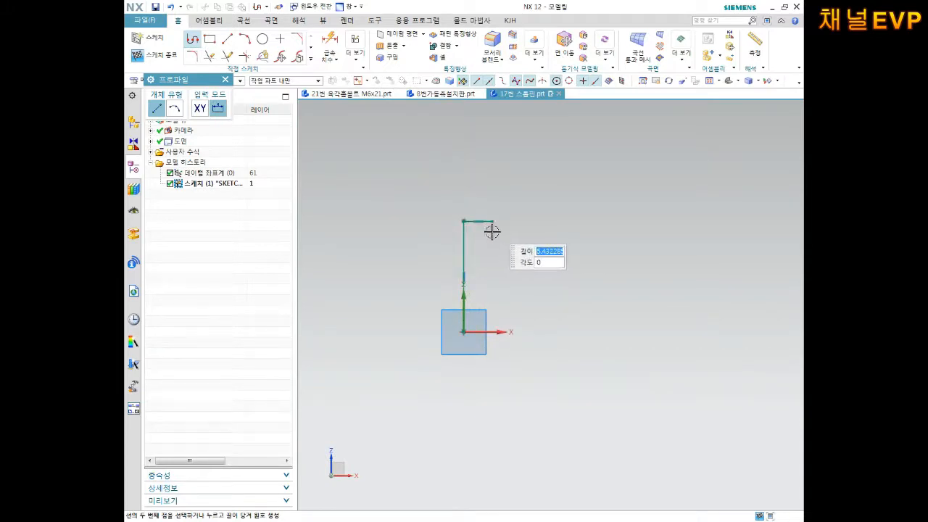
{"action": "left_click", "coordinate": [492, 284]}
{"action": "left_click", "coordinate": [505, 285]}
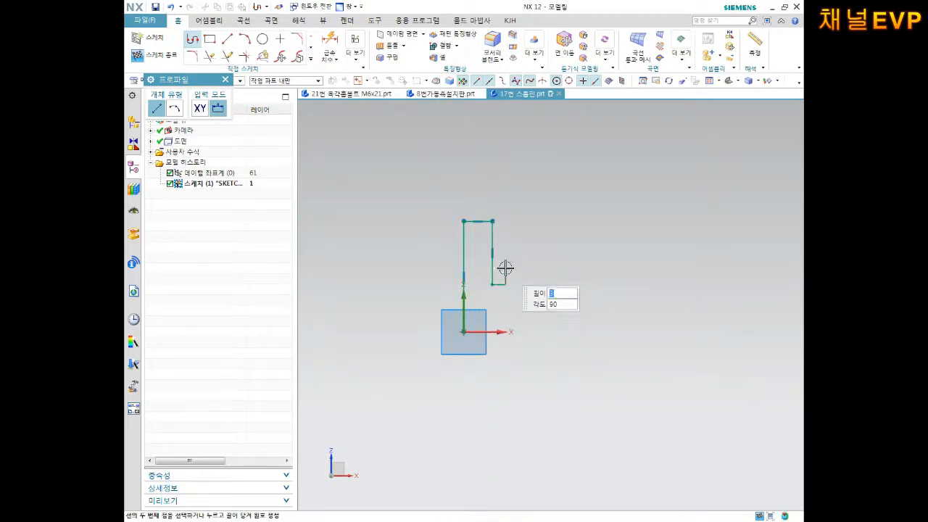
{"action": "left_click", "coordinate": [506, 268]}
{"action": "left_click", "coordinate": [568, 270]}
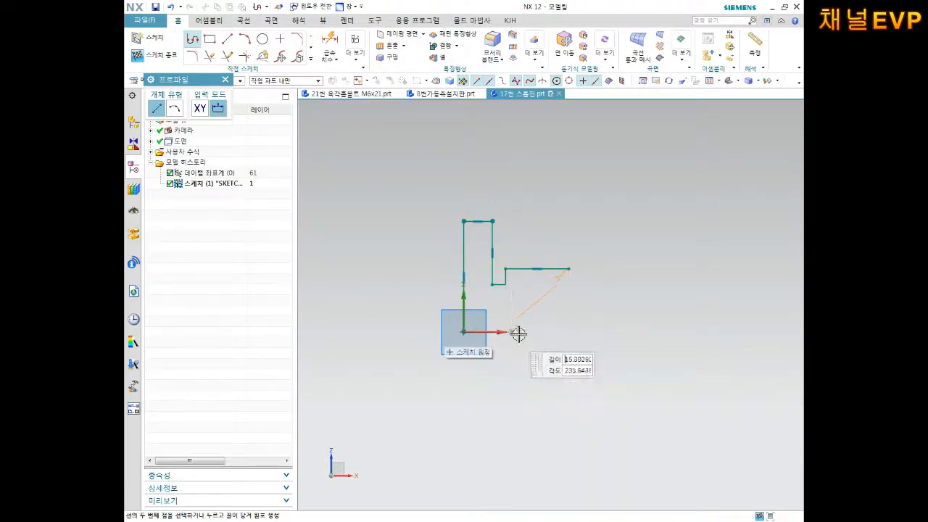
{"action": "left_click", "coordinate": [569, 336]}
{"action": "left_click", "coordinate": [465, 332]}
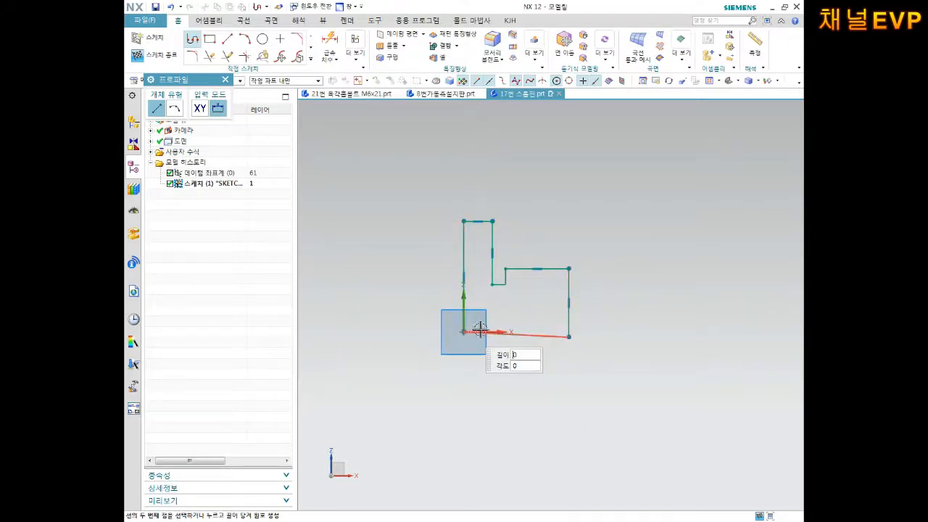
{"action": "key", "text": "Escape"}
{"action": "left_click", "coordinate": [543, 337]}
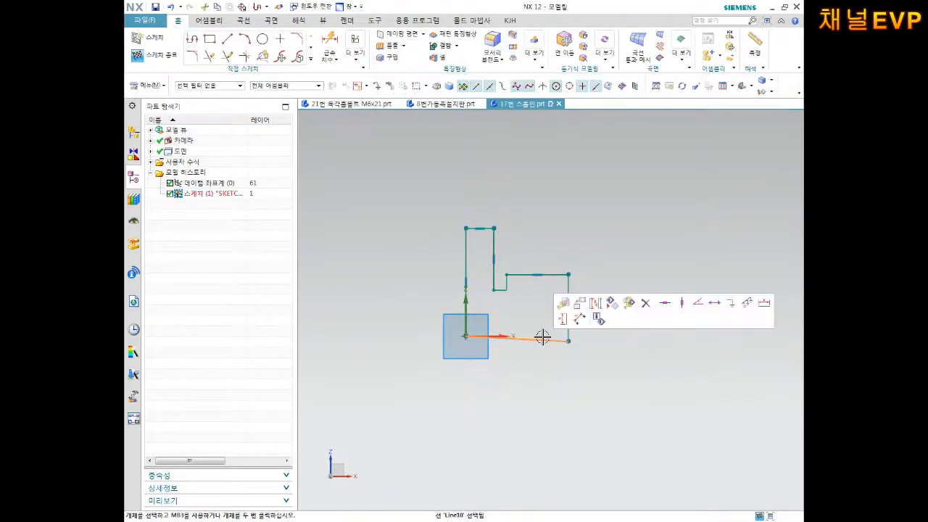
{"action": "left_click", "coordinate": [665, 302]}
Dimension the profile's overall width between its outer vertical lines at 15 mm
{"action": "scroll", "coordinate": [535, 251], "scroll_direction": "up", "scroll_amount": 2}
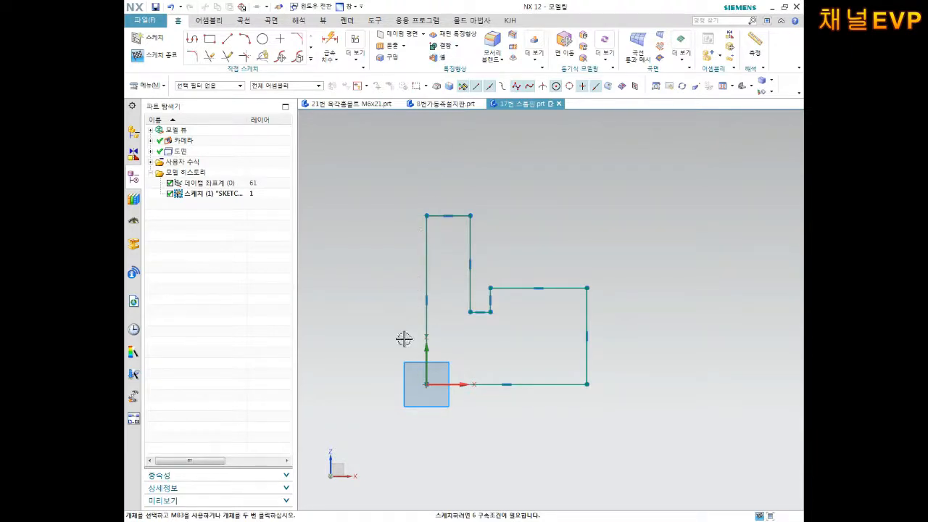
{"action": "key", "text": "d"}
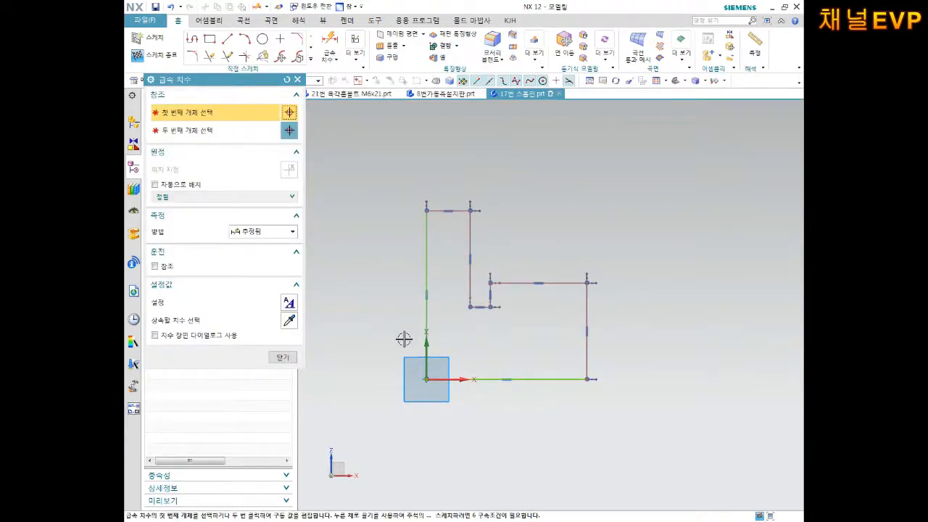
{"action": "left_click", "coordinate": [423, 293]}
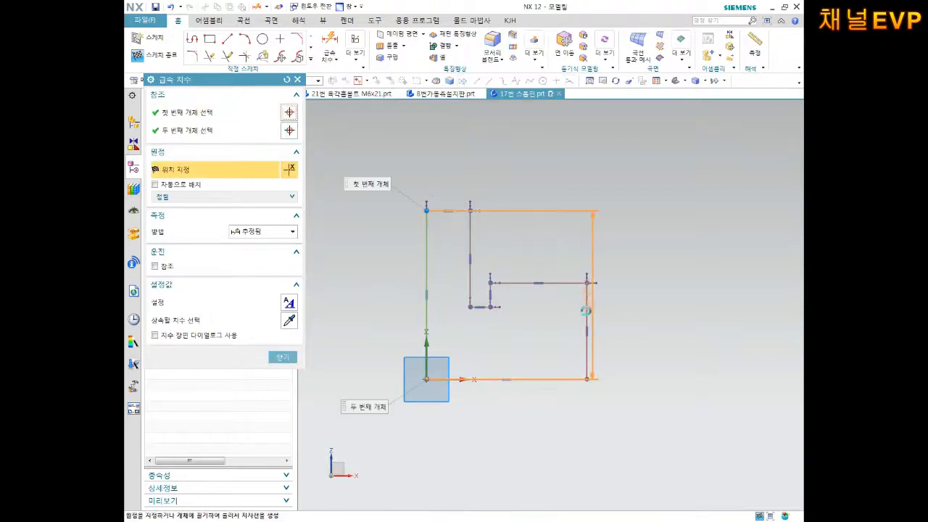
{"action": "left_click", "coordinate": [583, 320]}
{"action": "left_click", "coordinate": [512, 143]}
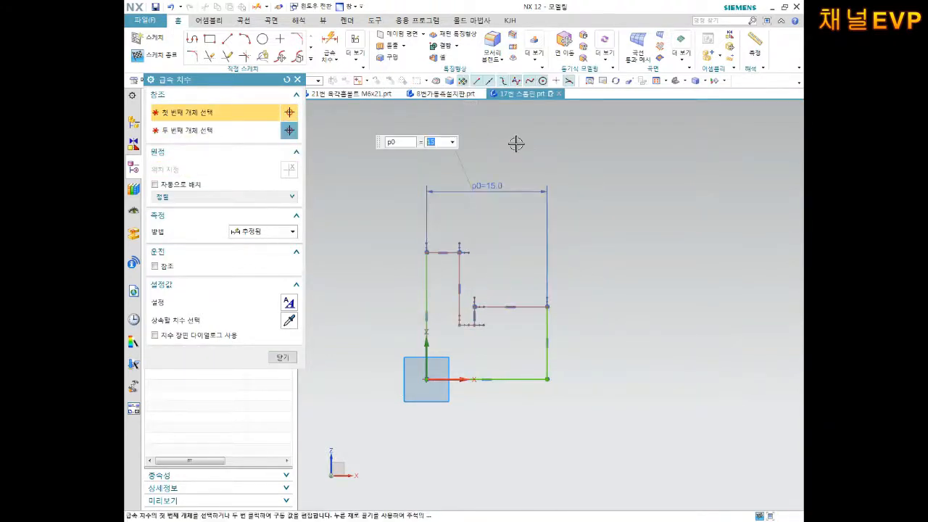
Dimension the profile's short top line at 5 mm
{"action": "left_click", "coordinate": [451, 253]}
{"action": "left_click", "coordinate": [444, 221]}
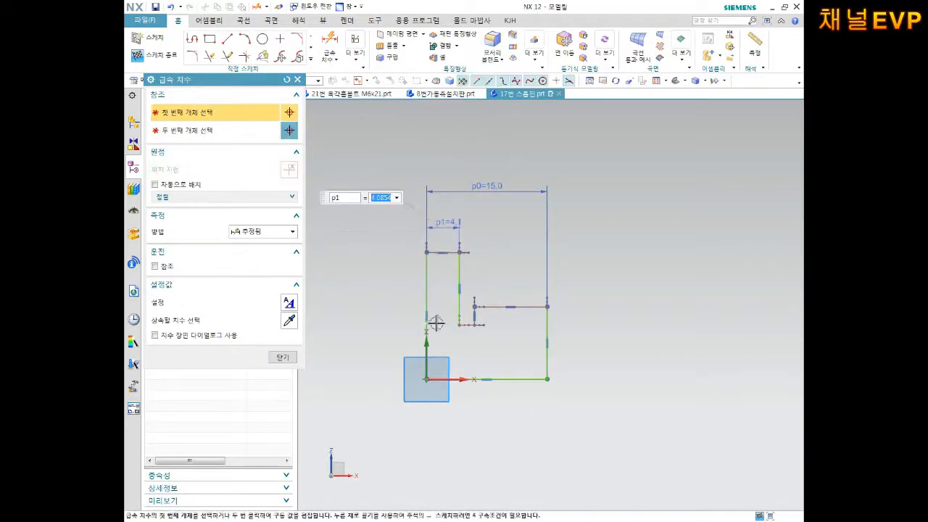
{"action": "type", "text": "5"}
{"action": "key", "text": "Return"}
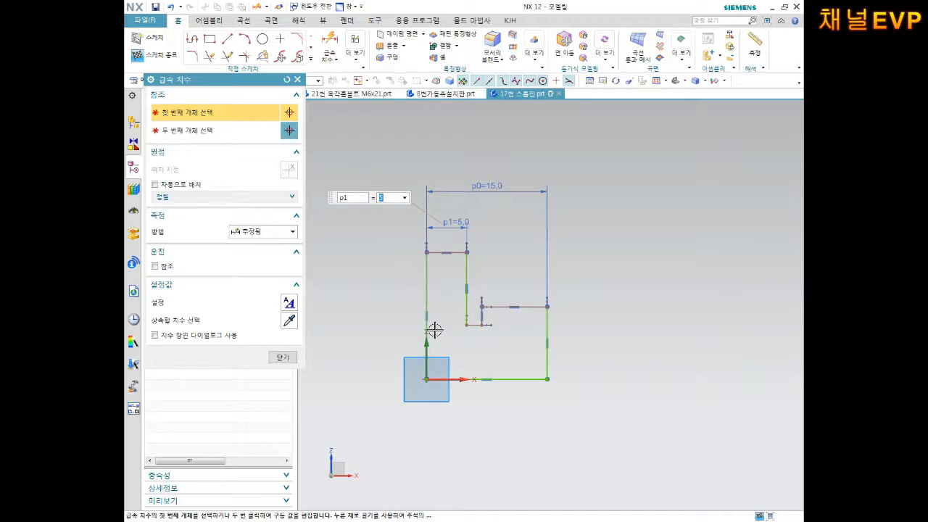
Dimension the profile's short outer vertical line at 4 mm and the tall vertical line through the origin at 8 mm
{"action": "left_click", "coordinate": [549, 326]}
{"action": "left_click", "coordinate": [599, 326]}
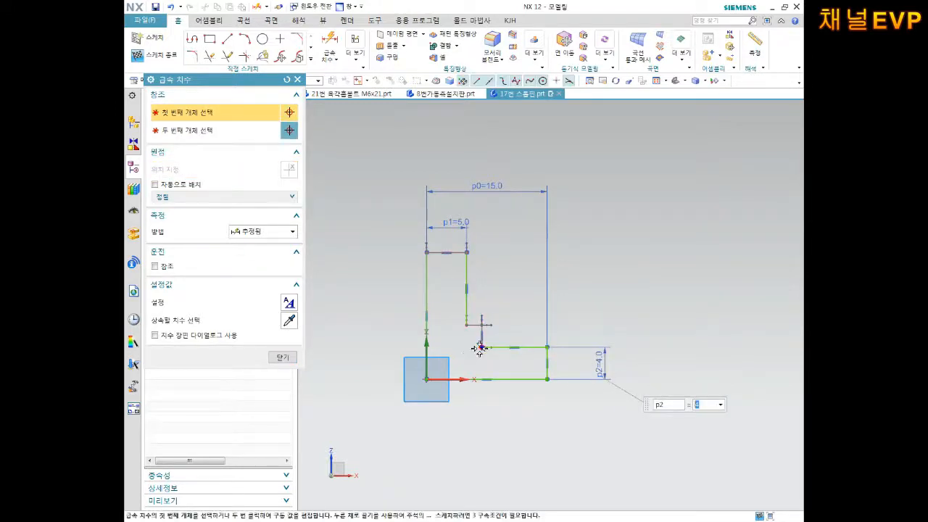
{"action": "left_click", "coordinate": [417, 288]}
{"action": "left_click", "coordinate": [400, 291]}
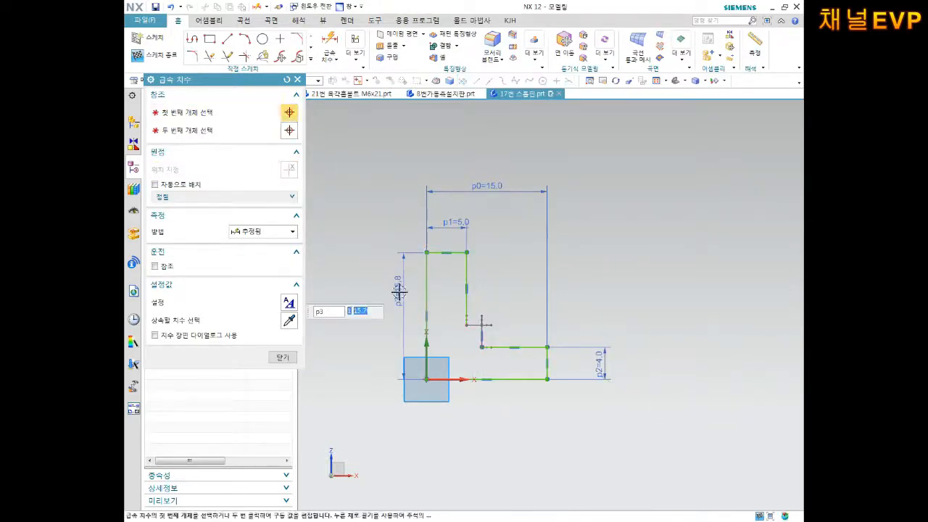
{"action": "type", "text": "8"}
{"action": "key", "text": "Return"}
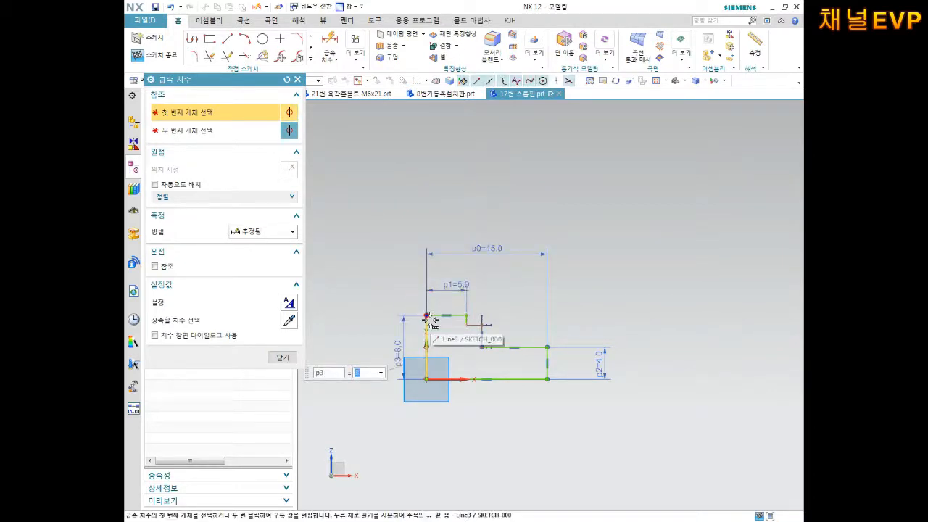
Pull the undercut corner down below the shank line and dimension the undercut's depth at 1 mm
{"action": "scroll", "coordinate": [493, 356], "scroll_direction": "up", "scroll_amount": 4}
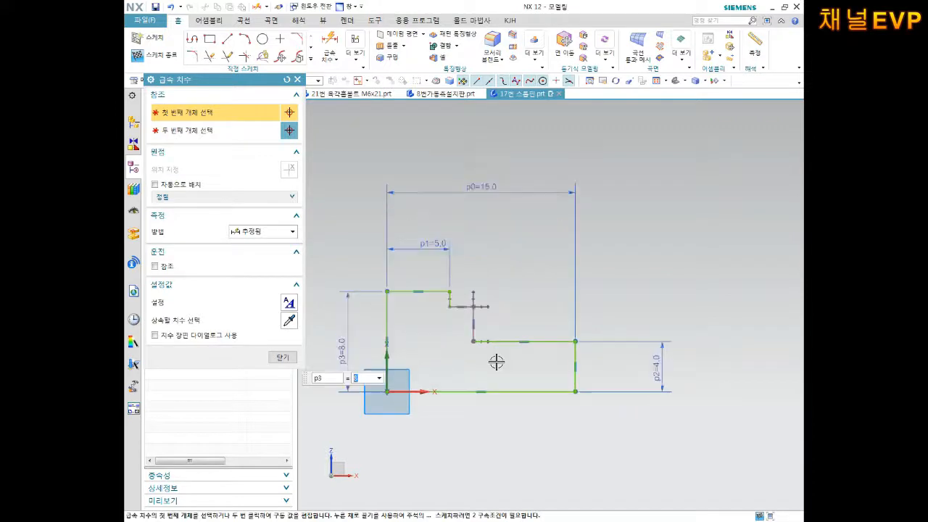
{"action": "key", "text": "Escape"}
{"action": "mouse_move", "coordinate": [469, 296]}
{"action": "left_mouse_down"}
{"action": "mouse_move", "coordinate": [460, 369]}
{"action": "mouse_move", "coordinate": [470, 372]}
{"action": "left_mouse_up"}
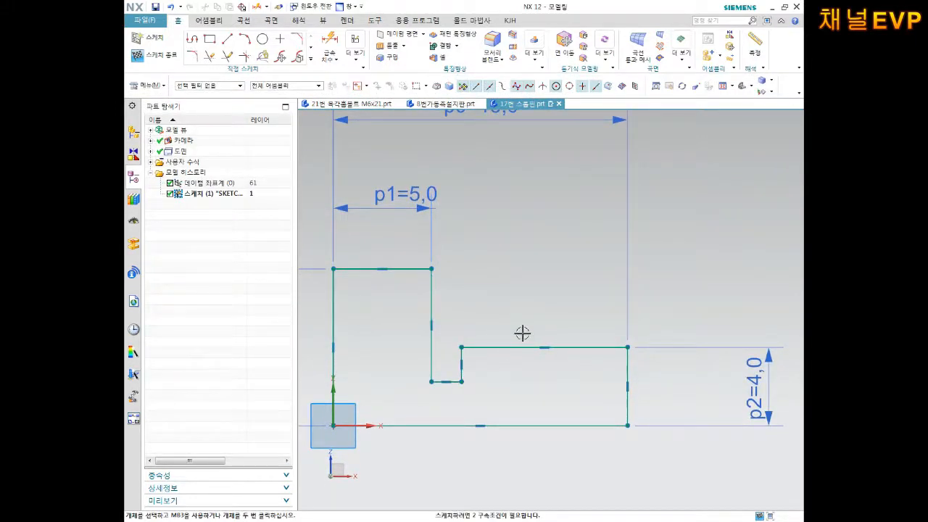
{"action": "key", "text": "d"}
{"action": "left_click", "coordinate": [465, 354]}
{"action": "left_click", "coordinate": [504, 378]}
{"action": "type", "text": "1"}
{"action": "key", "text": "Return"}
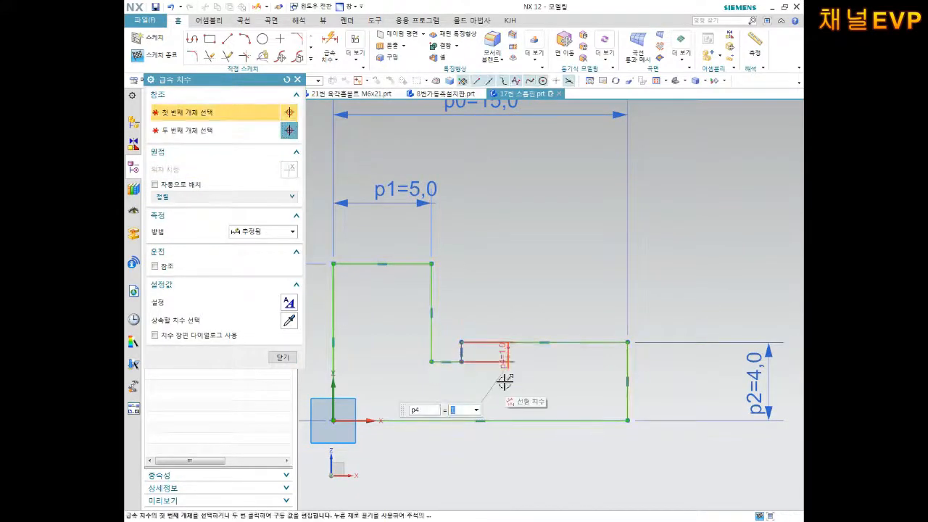
Dimension the undercut's width at 1 mm to complete the profile's dimensions
{"action": "left_click", "coordinate": [445, 361]}
{"action": "left_click", "coordinate": [454, 397]}
{"action": "type", "text": "1"}
{"action": "key", "text": "Return"}
{"action": "key", "text": "Escape"}
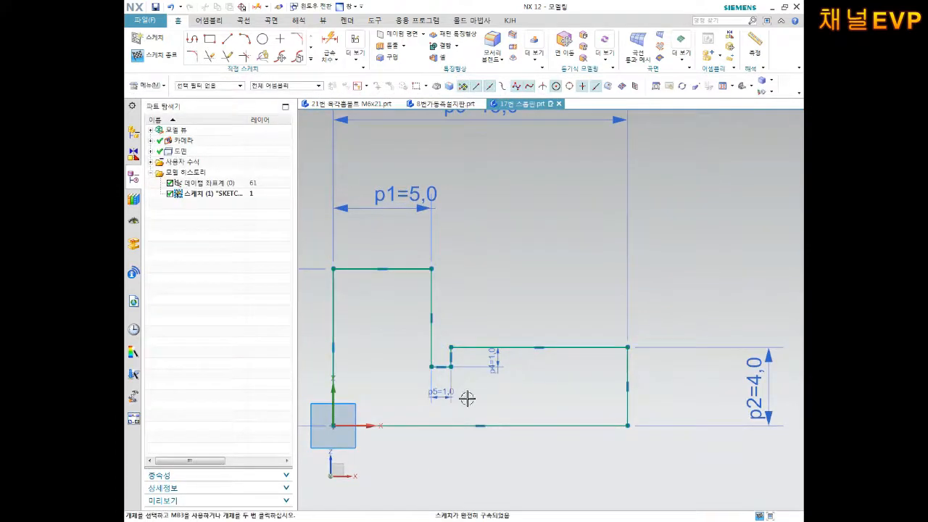
Arrange the profile's dimensions neatly close to its outline and finish the sketch
{"action": "middle_click_drag", "start_coordinate": [501, 325], "coordinate": [533, 323], "text": "shift"}
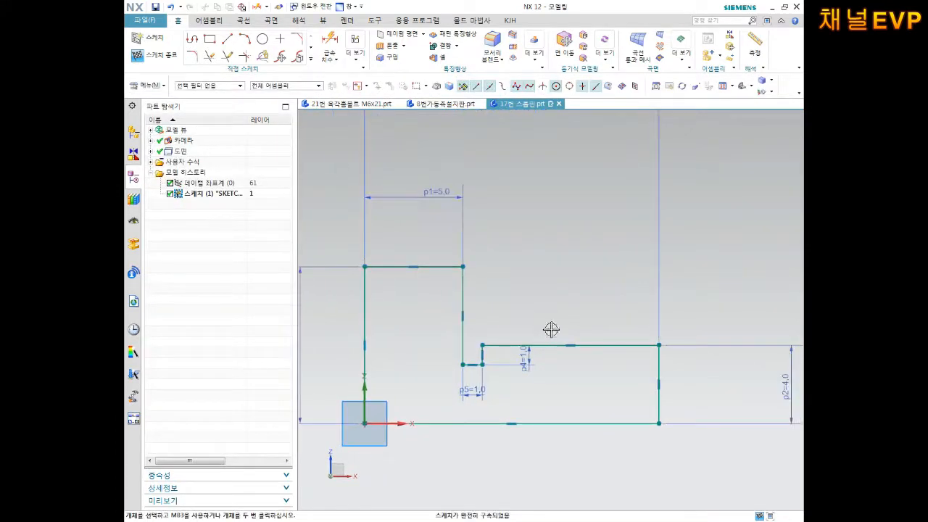
{"action": "scroll", "coordinate": [551, 329], "scroll_direction": "down", "scroll_amount": 1}
{"action": "left_click_drag", "start_coordinate": [743, 372], "coordinate": [692, 374]}
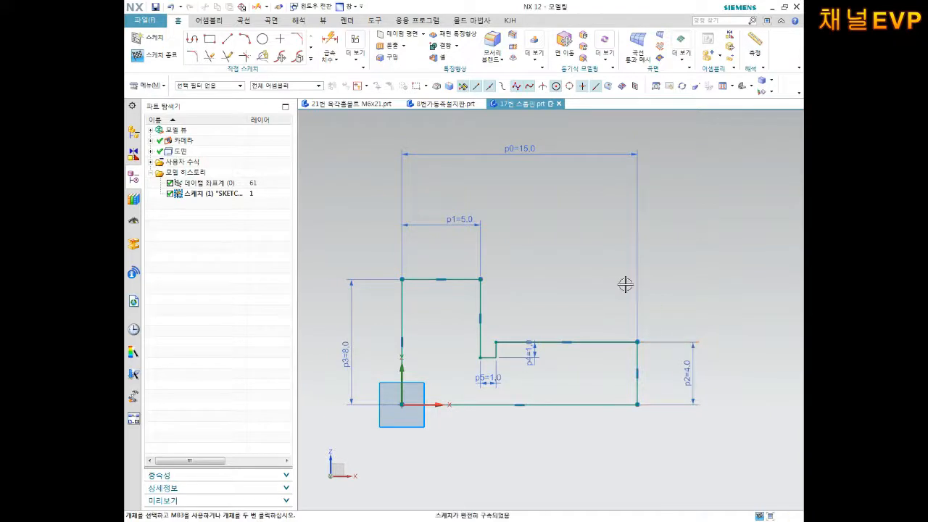
{"action": "left_click_drag", "start_coordinate": [503, 149], "coordinate": [460, 248]}
{"action": "left_click_drag", "start_coordinate": [353, 338], "coordinate": [379, 346]}
{"action": "left_click_drag", "start_coordinate": [511, 211], "coordinate": [520, 230]}
{"action": "left_click_drag", "start_coordinate": [687, 367], "coordinate": [652, 366]}
{"action": "middle_click_drag", "start_coordinate": [531, 313], "coordinate": [565, 269], "text": "shift"}
{"action": "scroll", "coordinate": [538, 280], "scroll_direction": "up", "scroll_amount": 1}
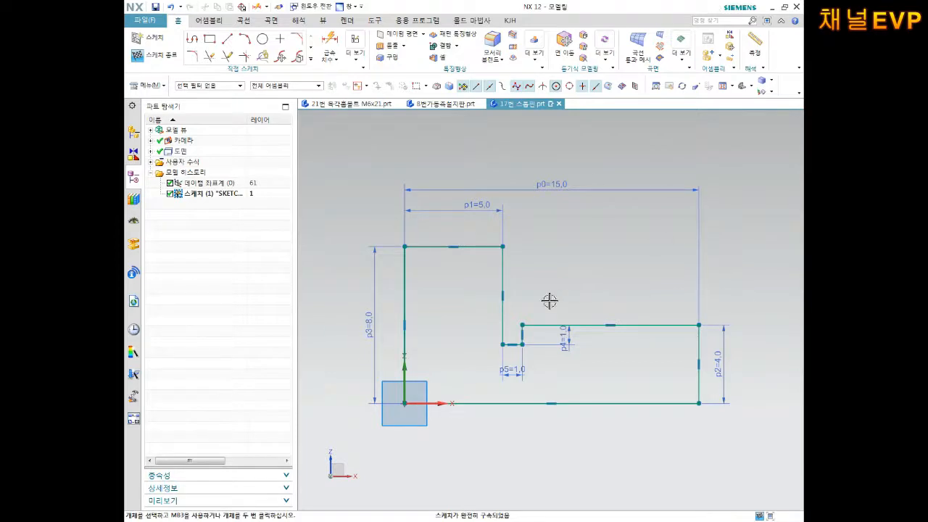
{"action": "left_click", "coordinate": [154, 55]}
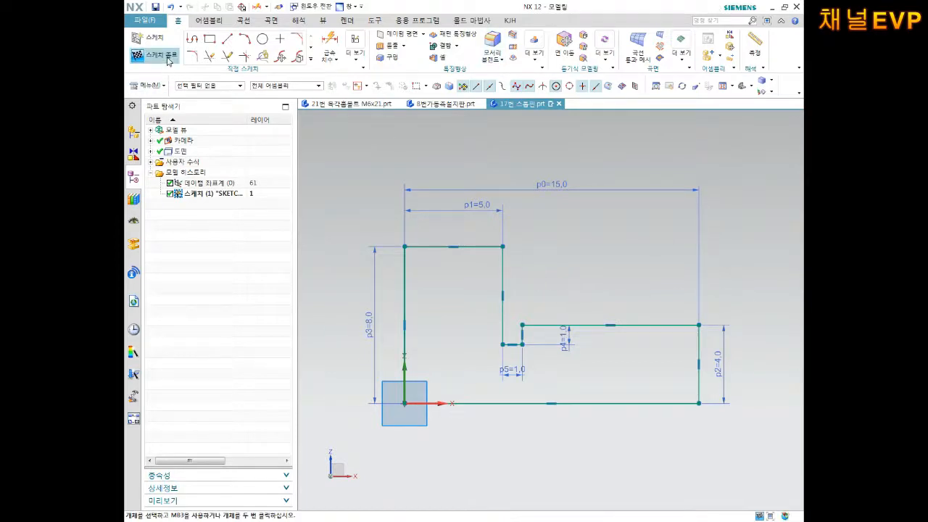
Revolve the stop pin profile through 360° about its long bottom line
{"action": "left_click", "coordinate": [245, 60]}
{"action": "left_click", "coordinate": [250, 88]}
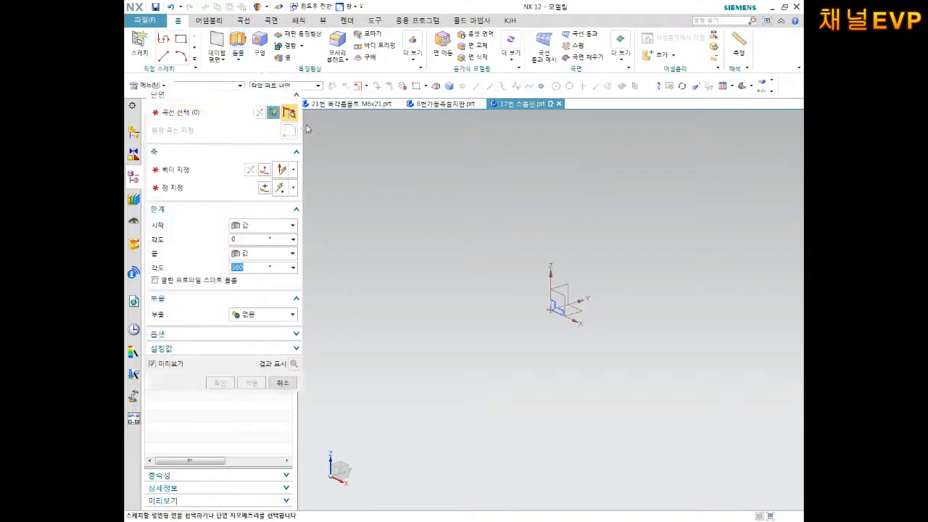
{"action": "scroll", "coordinate": [613, 305], "scroll_direction": "up", "scroll_amount": 5}
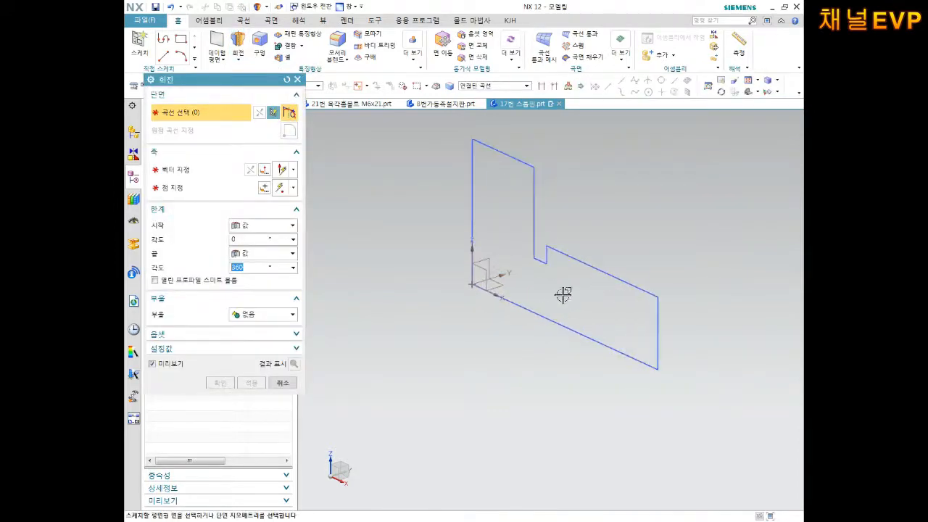
{"action": "left_click", "coordinate": [578, 261]}
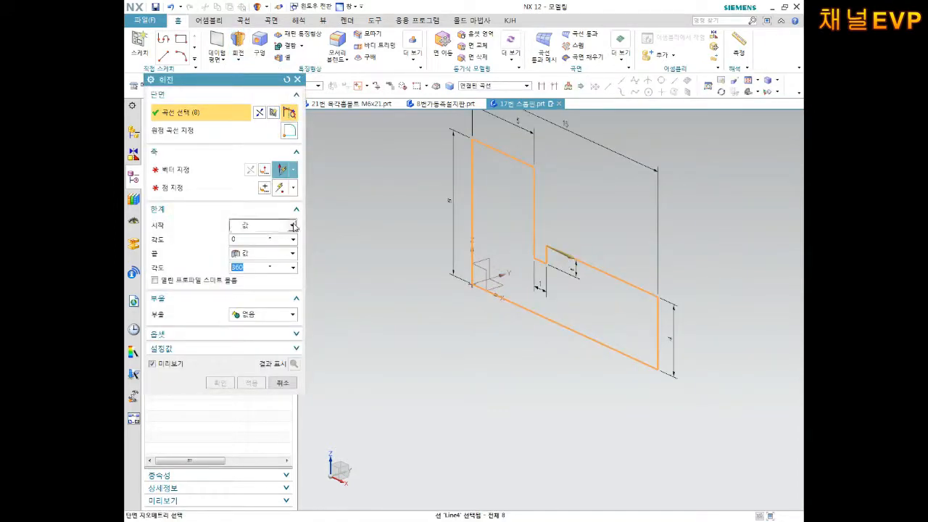
{"action": "left_click", "coordinate": [527, 313]}
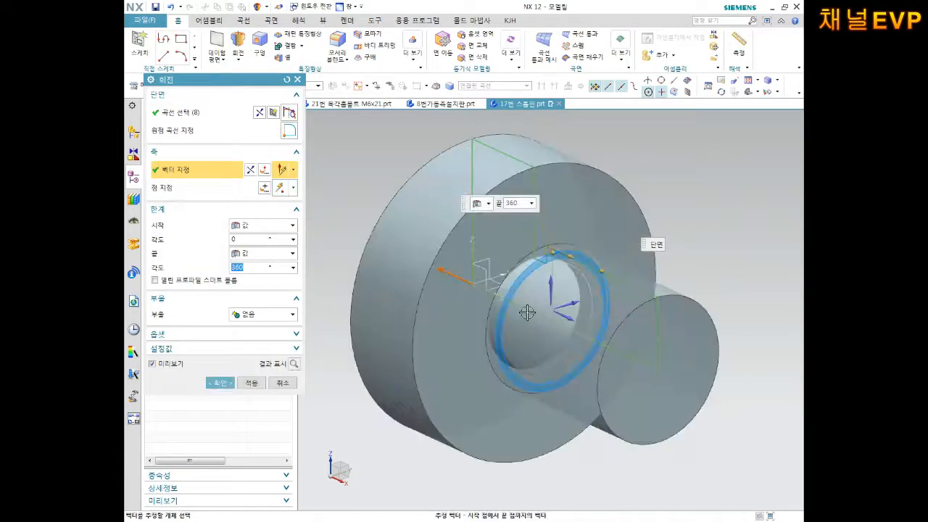
{"action": "left_click", "coordinate": [220, 382]}
Chamfer the outer circular edge of the head's end face and the shank's end edge symmetrically by 0.5 mm
{"action": "middle_click_drag", "start_coordinate": [456, 315], "coordinate": [506, 303]}
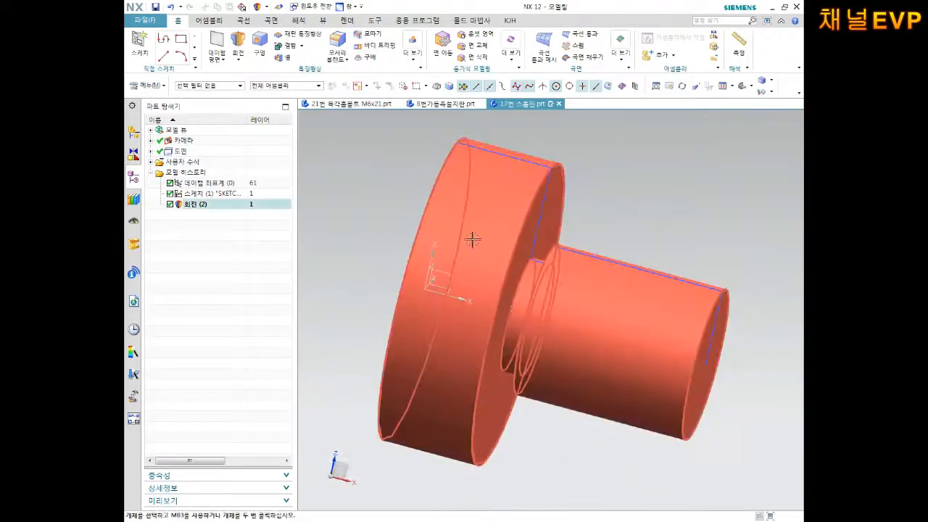
{"action": "left_click", "coordinate": [376, 35]}
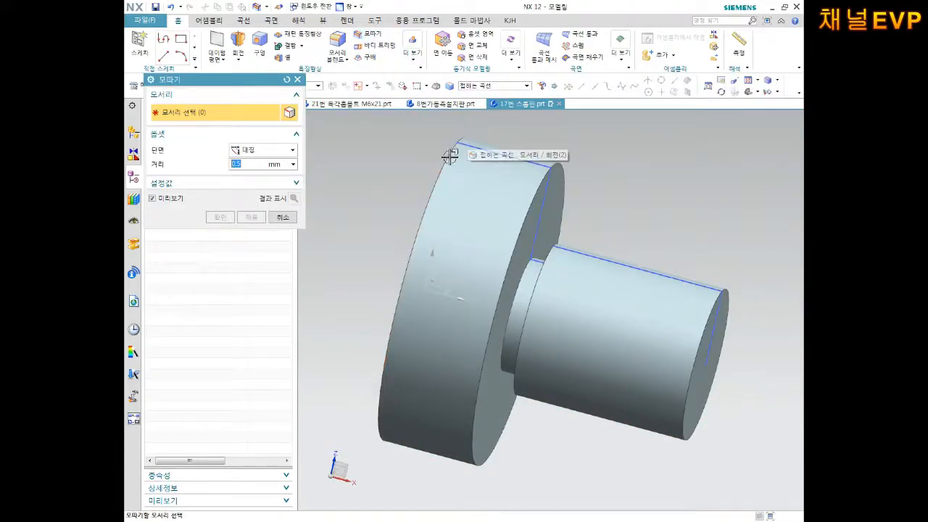
{"action": "left_click", "coordinate": [441, 196]}
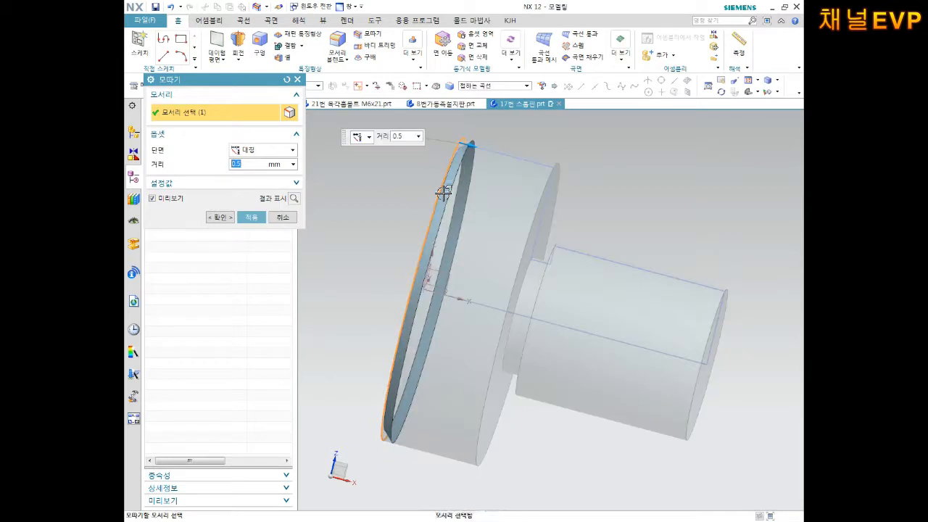
{"action": "left_click", "coordinate": [711, 313]}
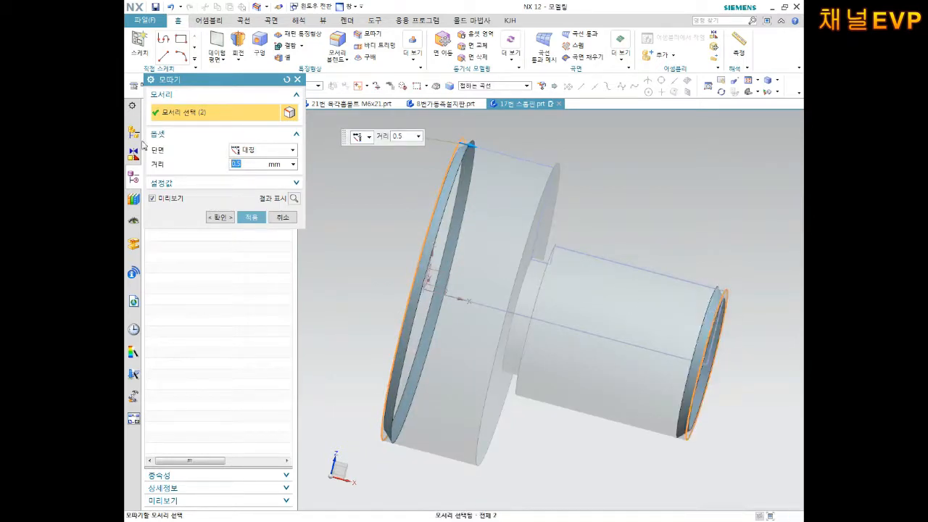
{"action": "left_click", "coordinate": [219, 217]}
Hide the revolved profile sketch and save the stop pin part
{"action": "middle_click_drag", "start_coordinate": [342, 211], "coordinate": [468, 214]}
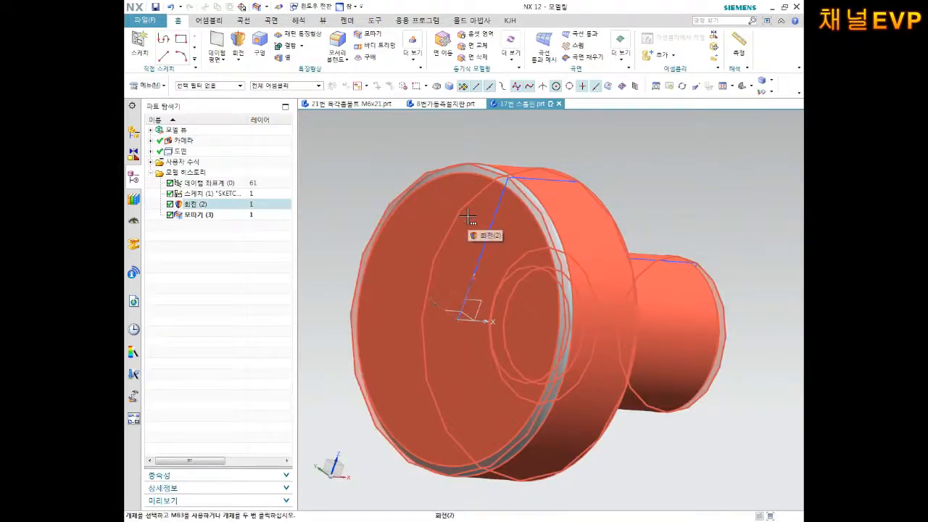
{"action": "middle_click_drag", "start_coordinate": [635, 220], "coordinate": [583, 200]}
{"action": "middle_click_drag", "start_coordinate": [625, 247], "coordinate": [617, 234]}
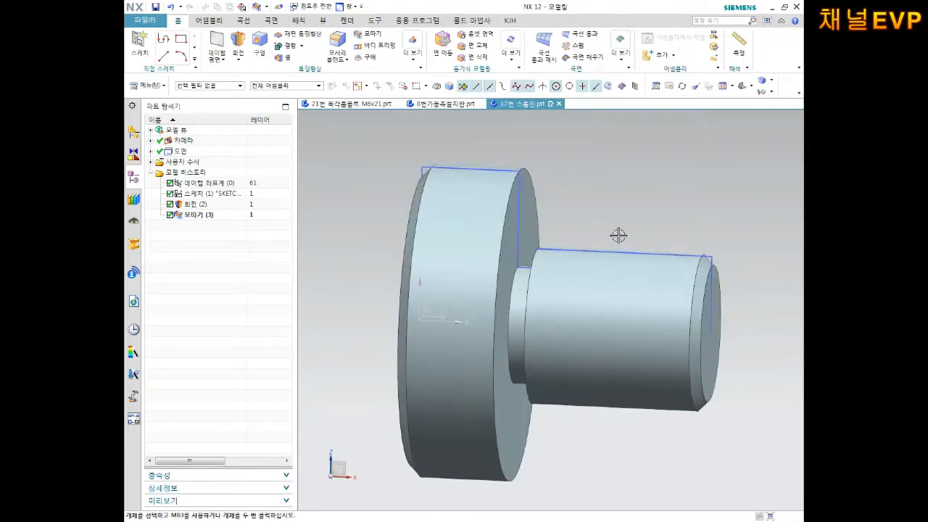
{"action": "right_click", "coordinate": [223, 196]}
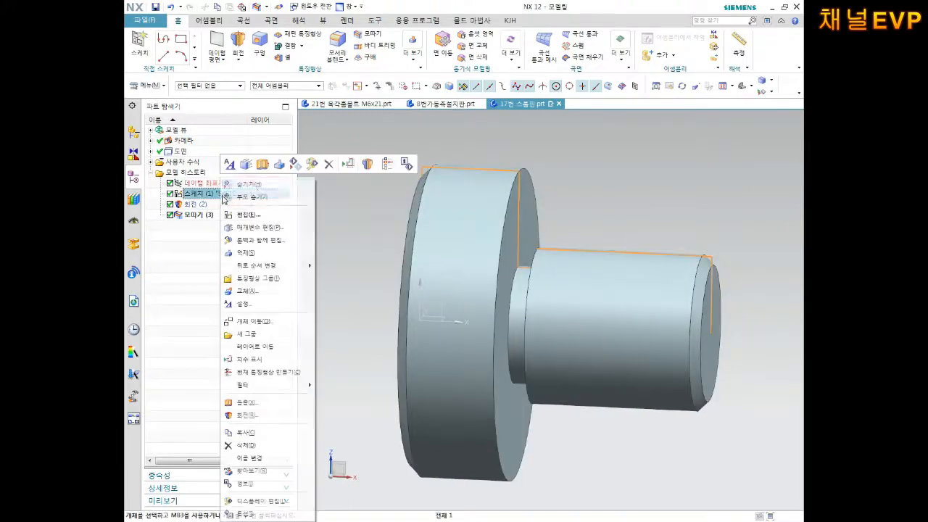
{"action": "left_click", "coordinate": [259, 190]}
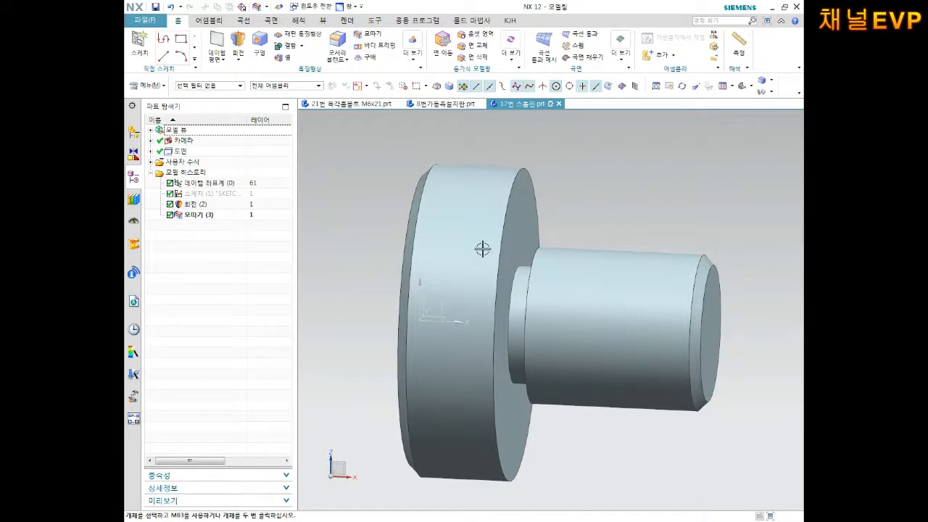
{"action": "scroll", "coordinate": [525, 240], "scroll_direction": "up", "scroll_amount": 3}
{"action": "mouse_move", "coordinate": [524, 240]}
{"action": "middle_mouse_down"}
{"action": "mouse_move", "coordinate": [532, 288]}
{"action": "mouse_move", "coordinate": [535, 248]}
{"action": "mouse_move", "coordinate": [585, 232]}
{"action": "middle_mouse_up"}
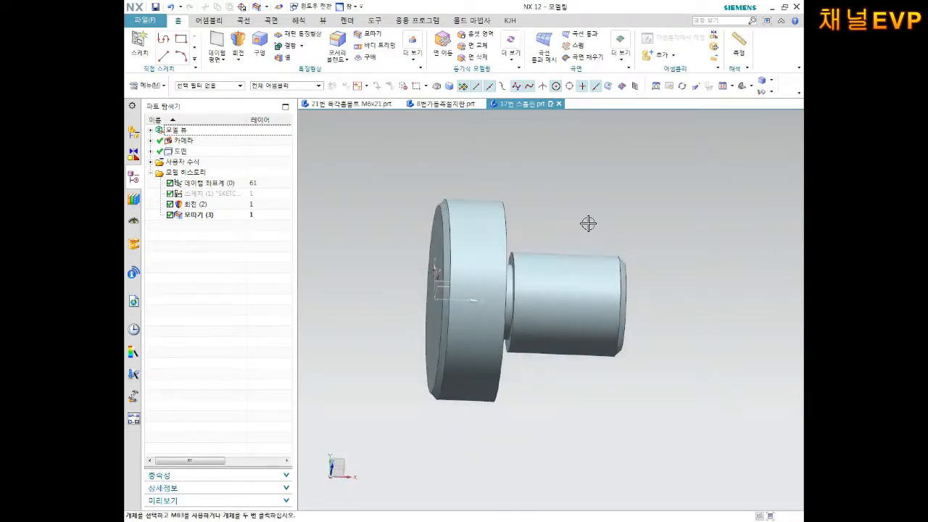
{"action": "key", "text": "ctrl+s"}
{"action": "middle_click_drag", "start_coordinate": [588, 223], "coordinate": [536, 244]}
{"action": "left_click", "coordinate": [487, 234]}
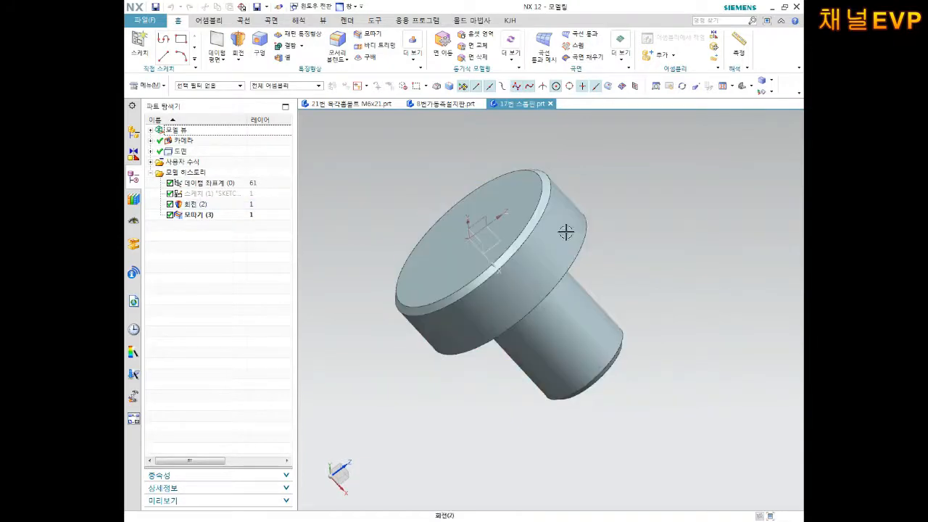
{"action": "middle_click_drag", "start_coordinate": [590, 239], "coordinate": [621, 249]}
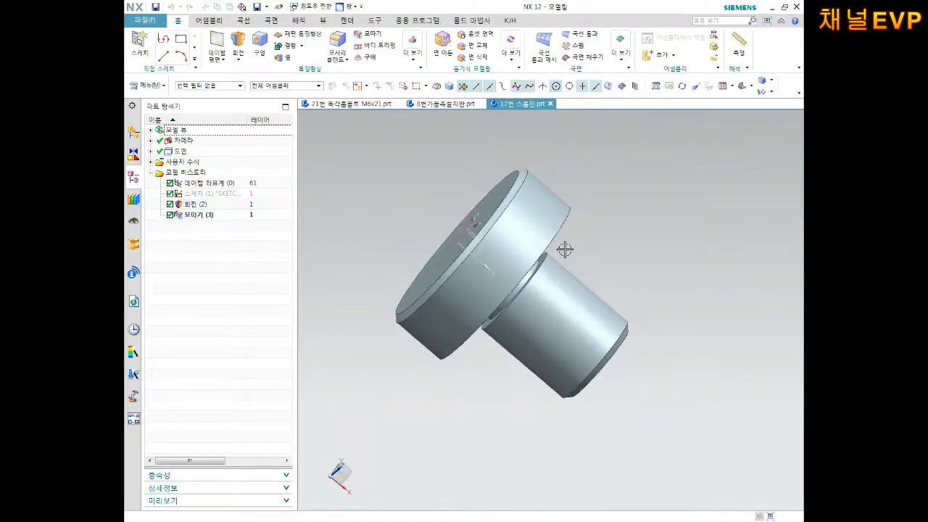
{"action": "middle_click_drag", "start_coordinate": [563, 227], "coordinate": [592, 214]}
{"action": "left_click", "coordinate": [592, 214]}
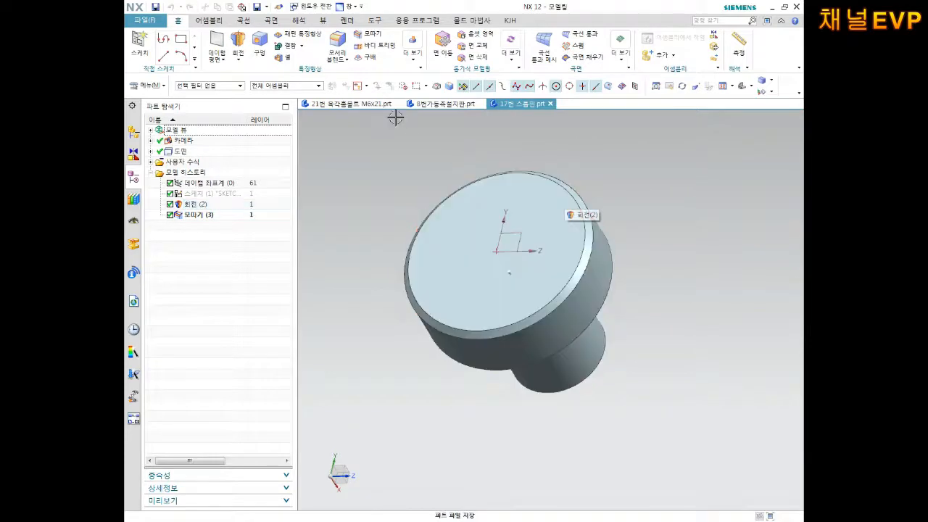
Orient the view toward the flat end of the head and start a sketch on that face
{"action": "left_click", "coordinate": [751, 87]}
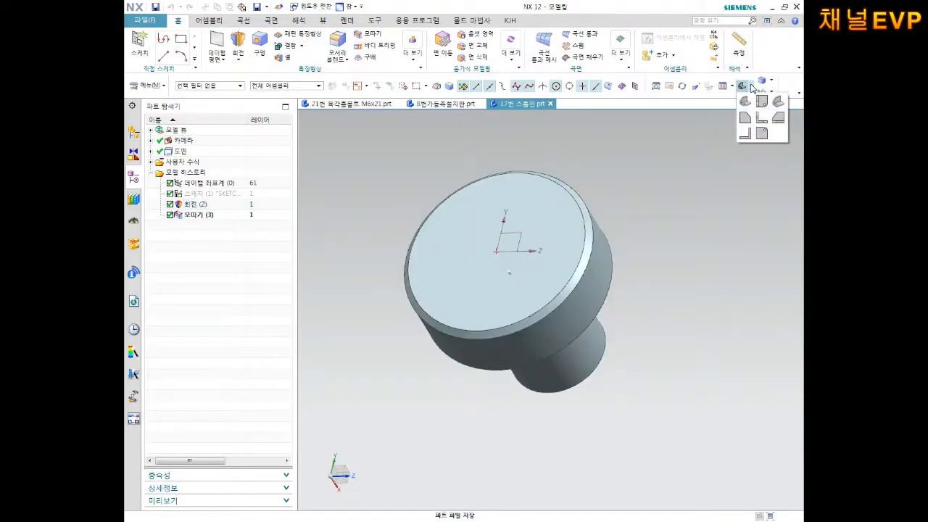
{"action": "left_click", "coordinate": [760, 121]}
{"action": "mouse_move", "coordinate": [673, 124]}
{"action": "middle_mouse_down"}
{"action": "mouse_move", "coordinate": [652, 146]}
{"action": "mouse_move", "coordinate": [723, 152]}
{"action": "mouse_move", "coordinate": [660, 141]}
{"action": "middle_mouse_up"}
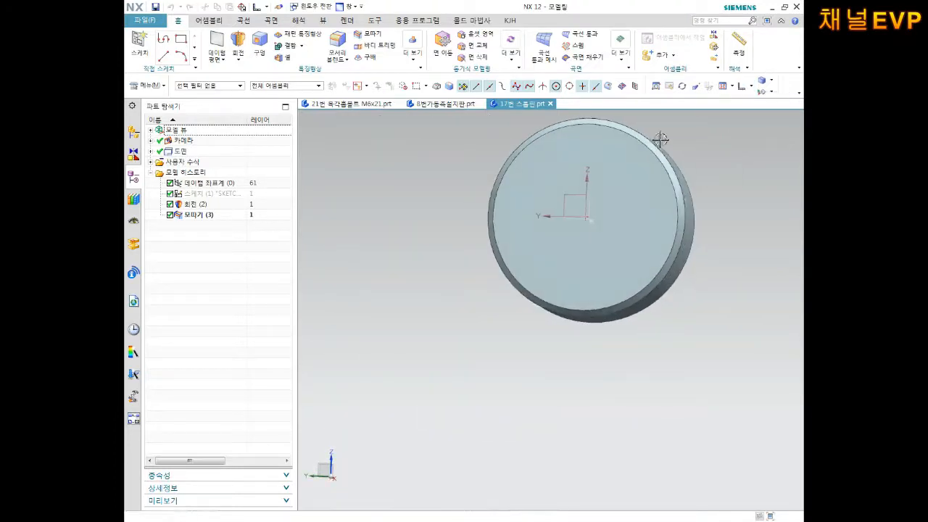
{"action": "left_click", "coordinate": [139, 43]}
{"action": "left_click", "coordinate": [630, 210]}
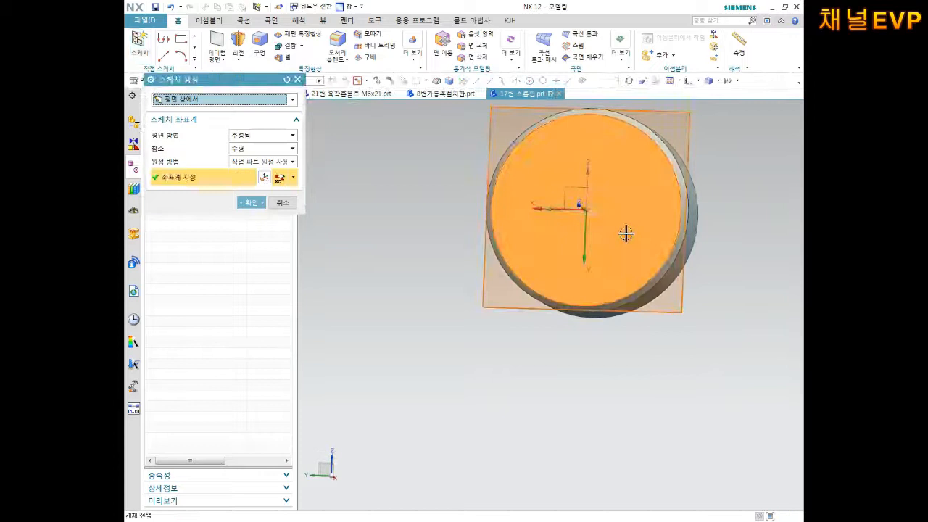
{"action": "left_click", "coordinate": [244, 201]}
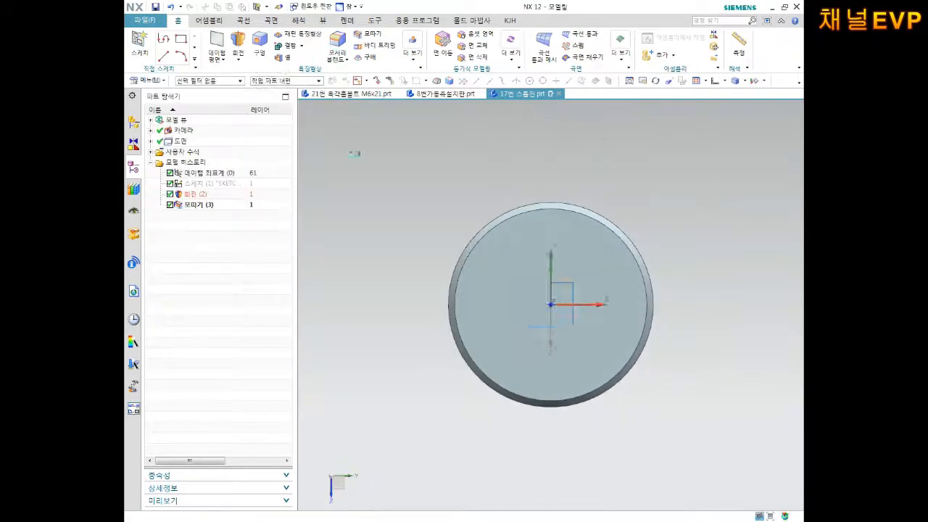
Sketch a horizontal line across the head face about 2 mm below the sketch origin, and finish the sketch
{"action": "left_click", "coordinate": [228, 39]}
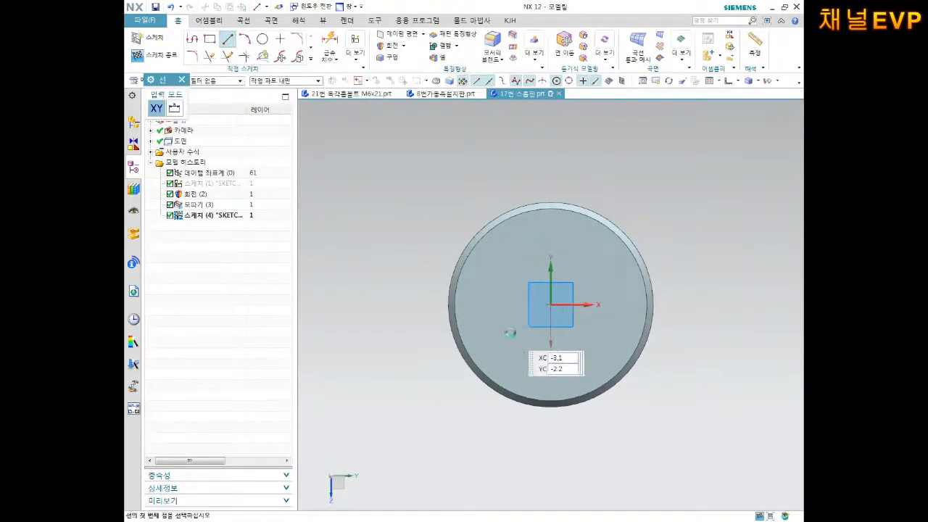
{"action": "left_click", "coordinate": [503, 334]}
{"action": "left_click", "coordinate": [613, 335]}
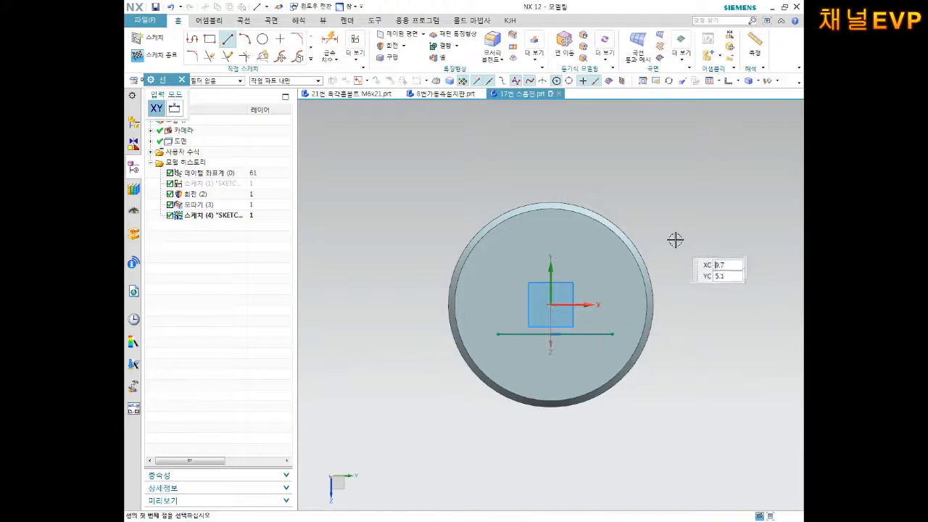
{"action": "key", "text": "Escape"}
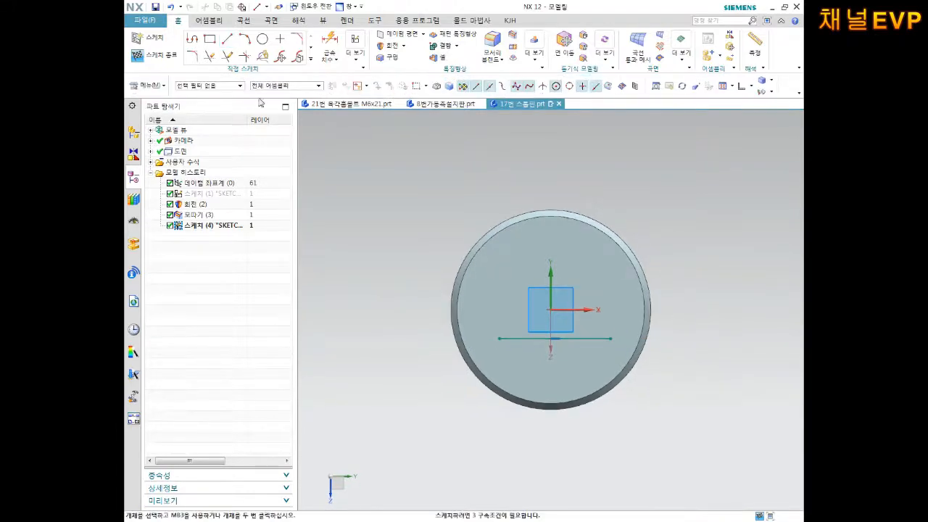
{"action": "left_click", "coordinate": [150, 55]}
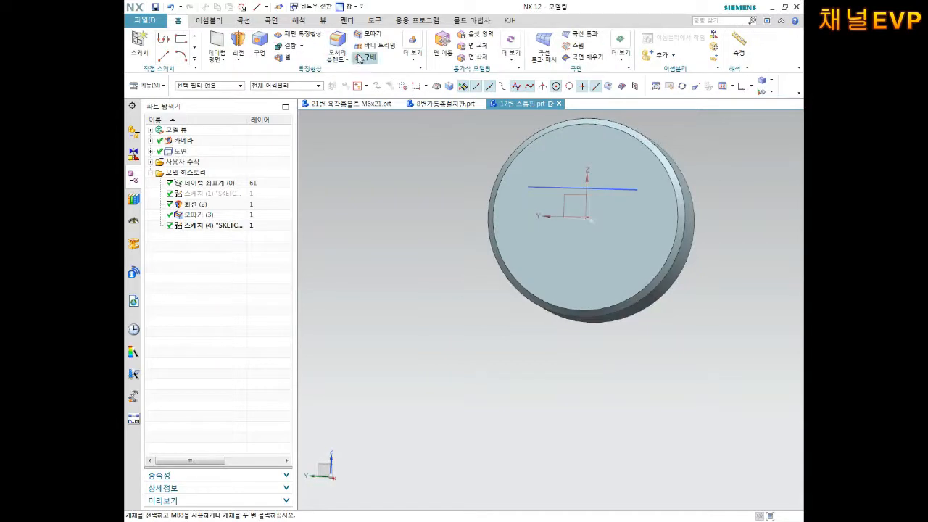
Start an on-face Text feature and choose only the head's flat end face as placement face, excluding the shank faces
{"action": "left_click", "coordinate": [245, 21]}
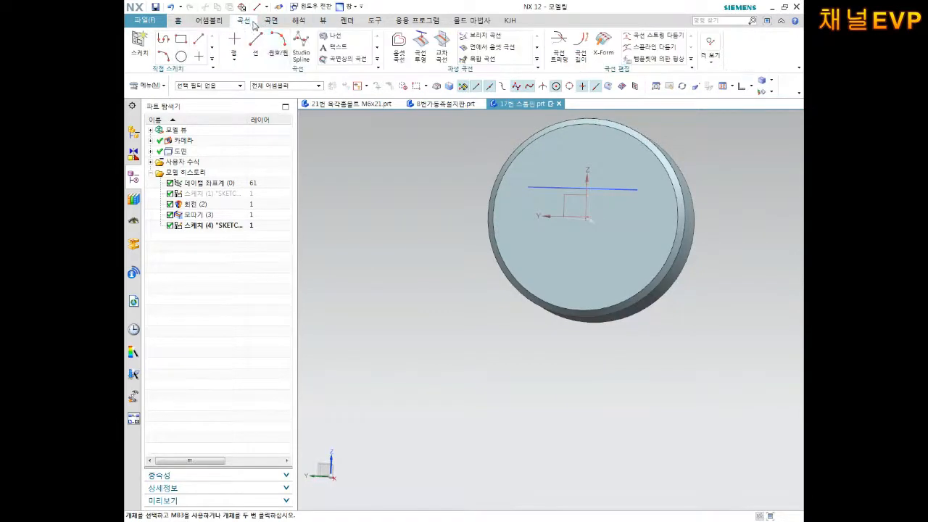
{"action": "left_click", "coordinate": [333, 47]}
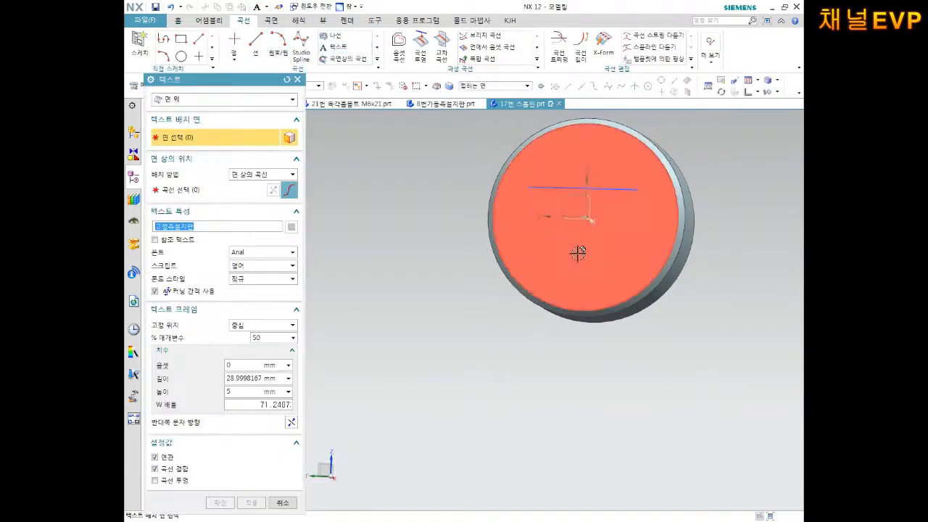
{"action": "middle_click_drag", "start_coordinate": [588, 247], "coordinate": [425, 276]}
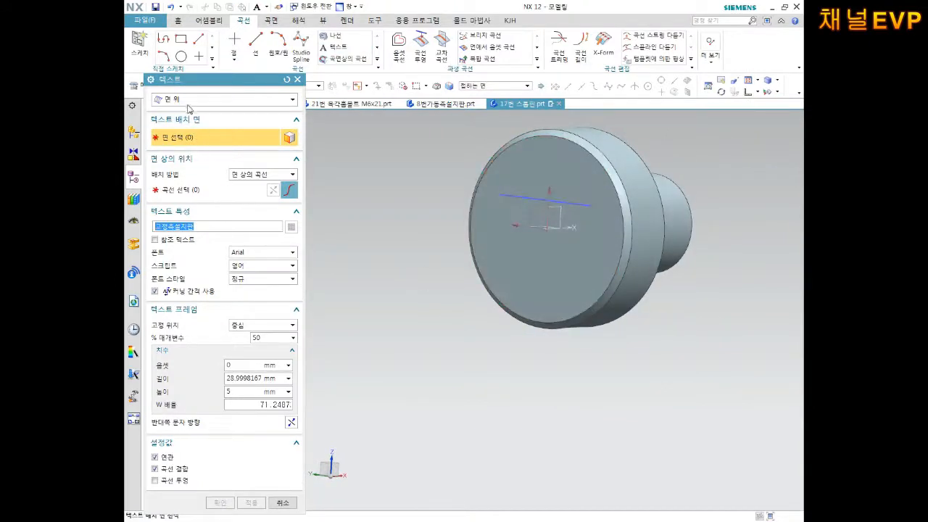
{"action": "left_click", "coordinate": [579, 205]}
{"action": "left_click", "coordinate": [219, 190]}
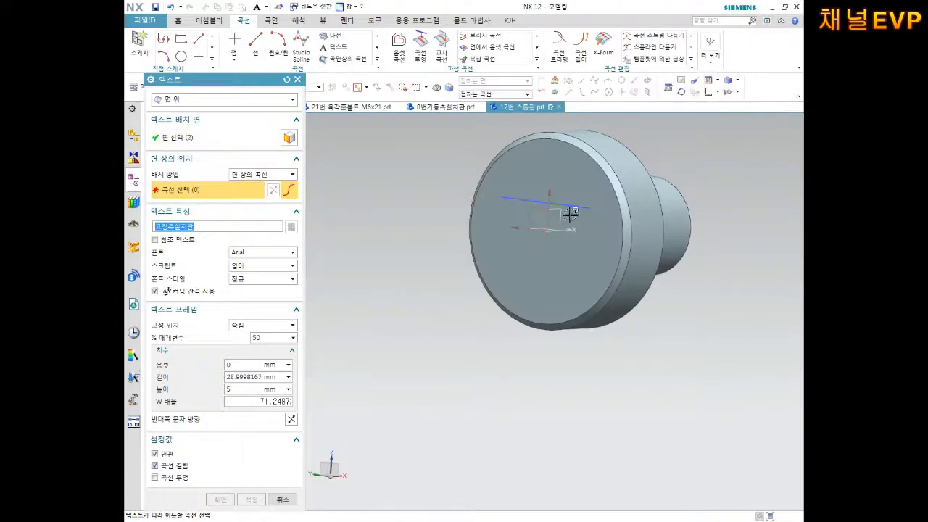
{"action": "left_click", "coordinate": [210, 137]}
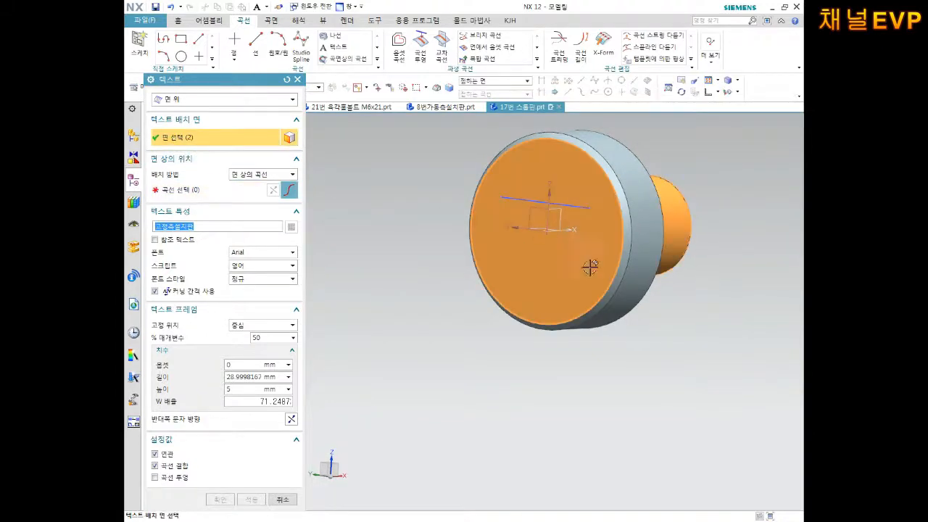
{"action": "left_click", "coordinate": [678, 227], "text": "shift"}
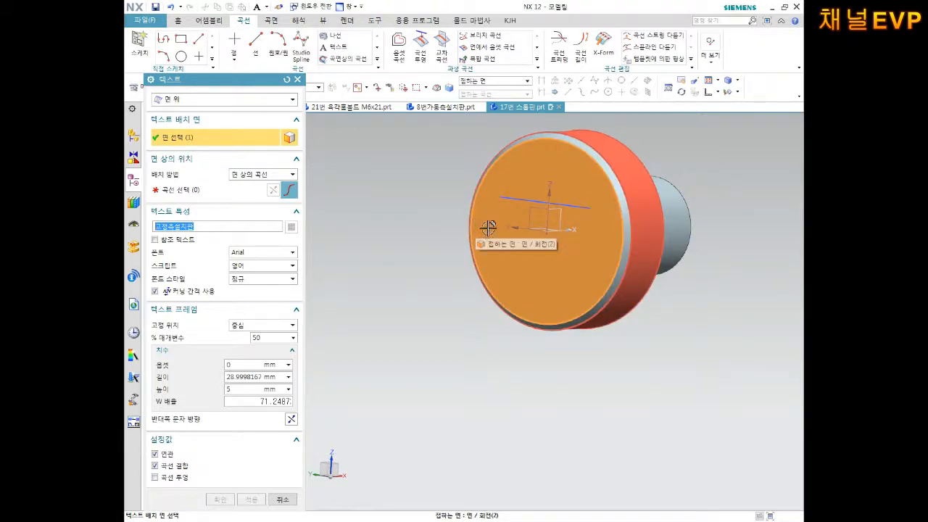
{"action": "left_click", "coordinate": [161, 190]}
{"action": "left_click", "coordinate": [580, 216]}
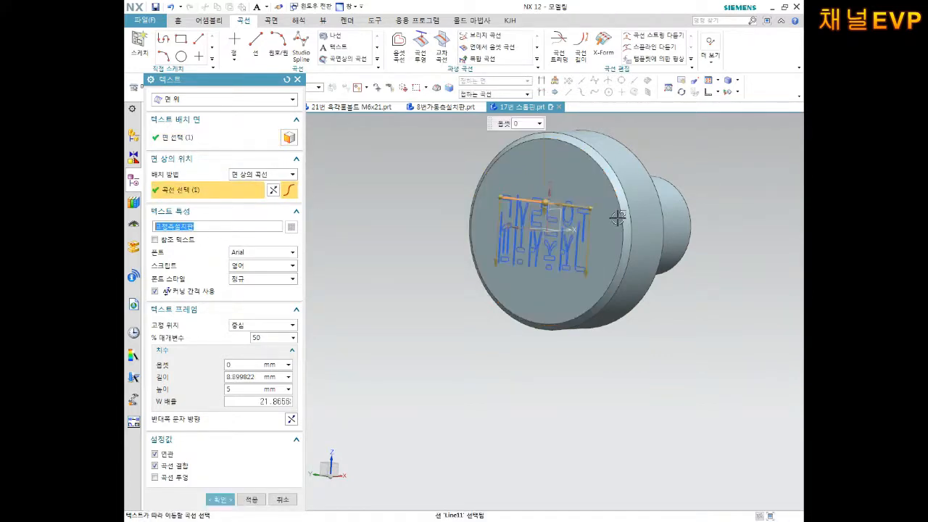
{"action": "middle_click_drag", "start_coordinate": [599, 226], "coordinate": [631, 377]}
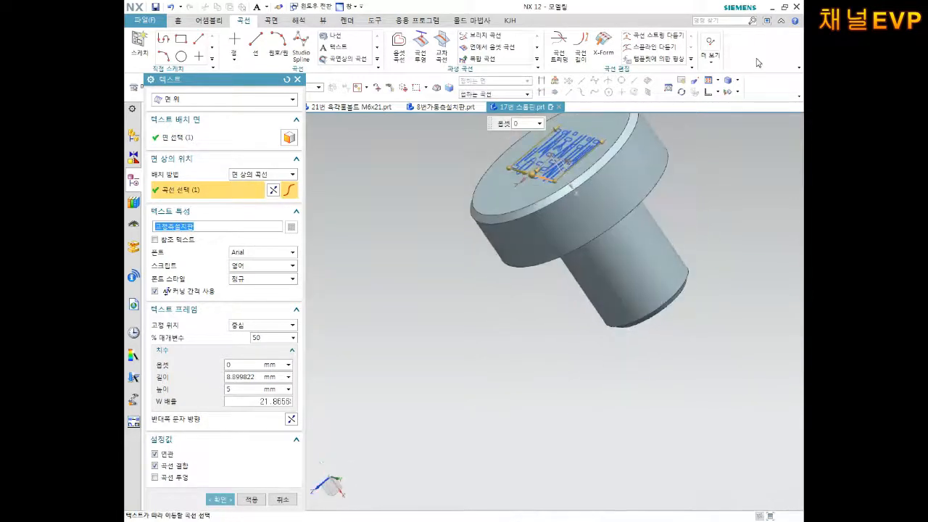
{"action": "left_click", "coordinate": [738, 83]}
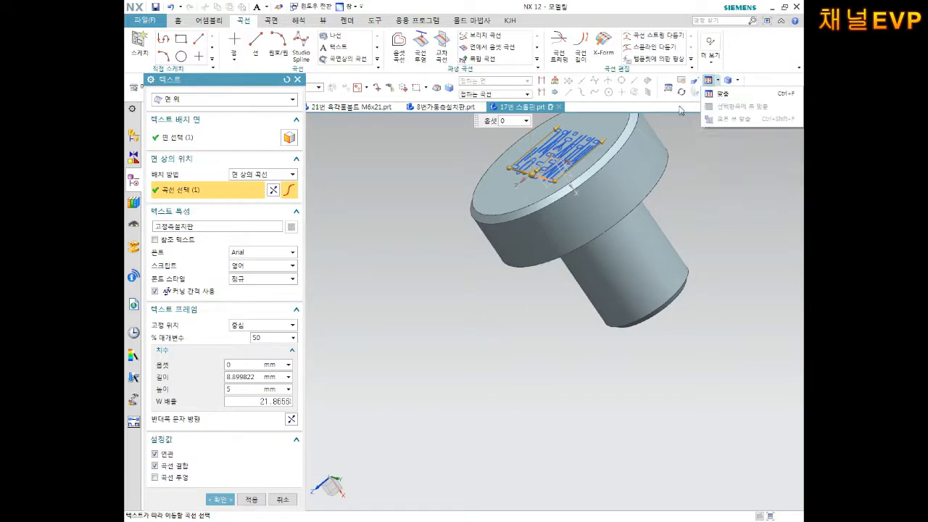
{"action": "left_click", "coordinate": [692, 135]}
{"action": "key", "text": "Escape"}
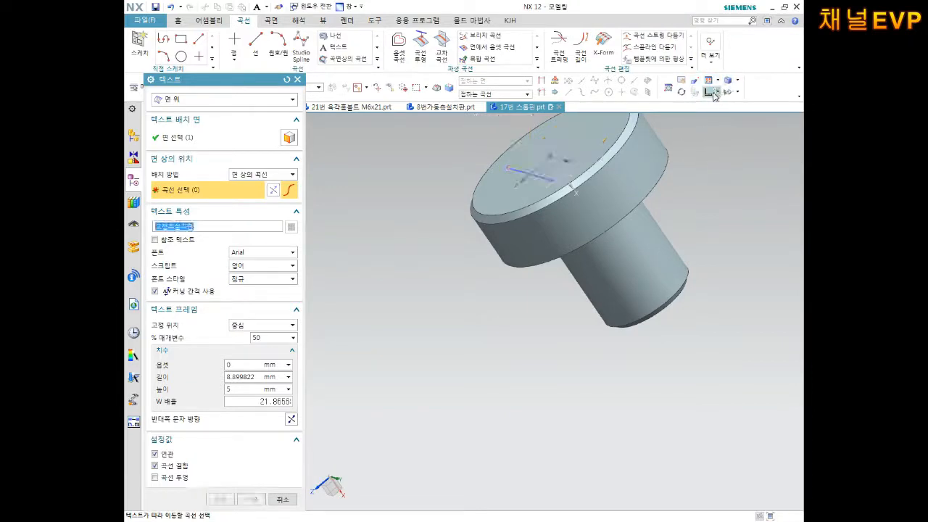
Orient the view straight onto the head's end face and pick the sketched line as the upright text's placement curve
{"action": "left_click", "coordinate": [717, 92]}
{"action": "left_click", "coordinate": [712, 109]}
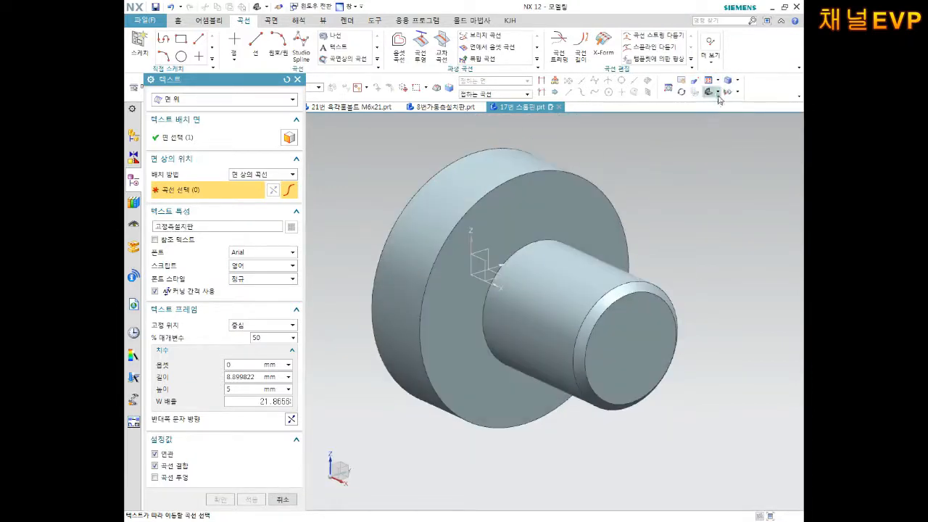
{"action": "left_click", "coordinate": [717, 92]}
{"action": "left_click", "coordinate": [711, 125]}
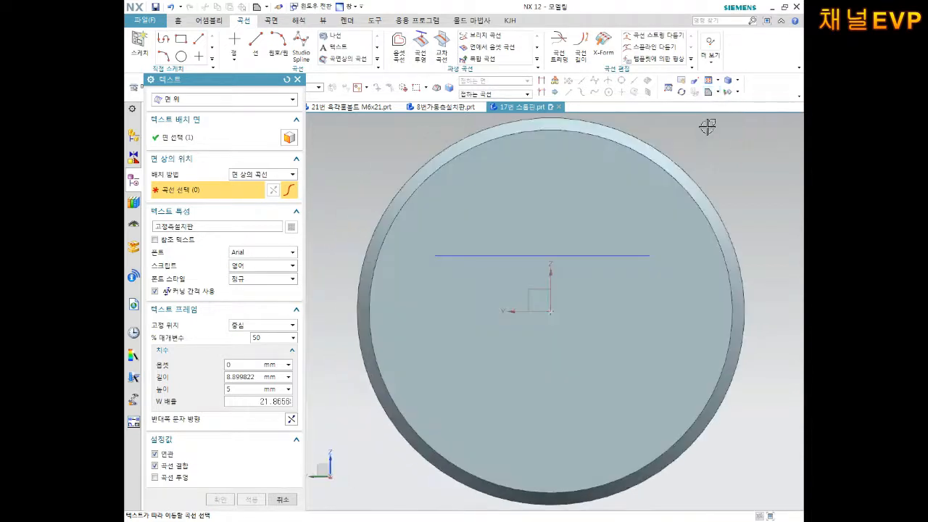
{"action": "left_click", "coordinate": [174, 189]}
{"action": "left_click", "coordinate": [469, 255]}
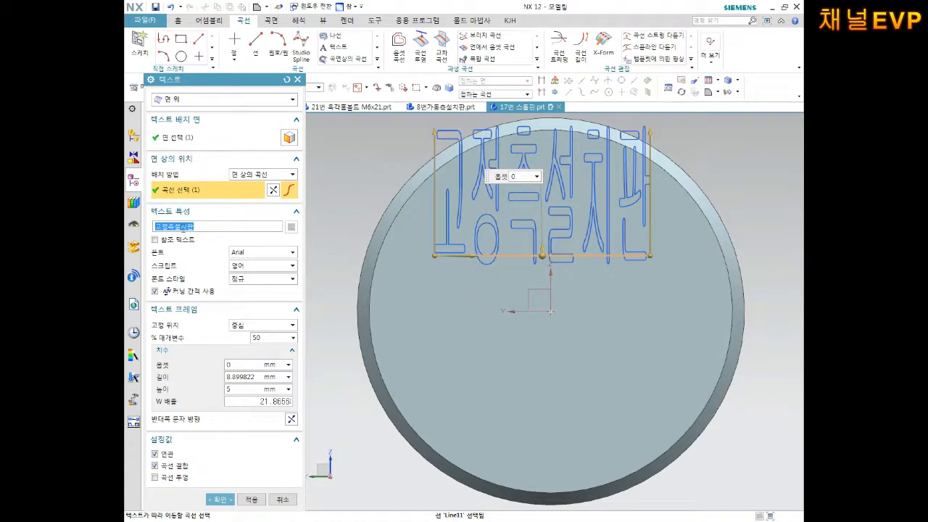
Set the text to 스톱핀 with a height of 3 mm and create it on the head face
{"action": "type", "text": "ㅅㅡ플린"}
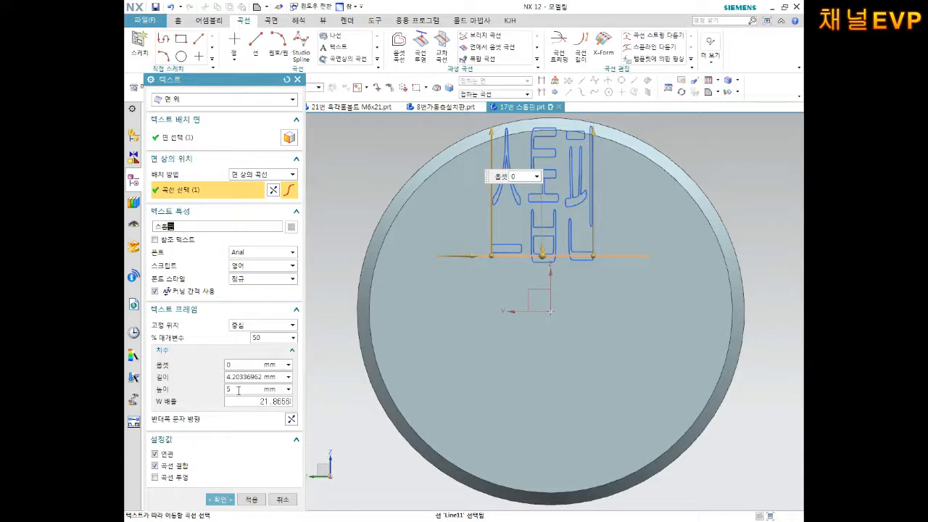
{"action": "type", "text": "3"}
{"action": "key", "text": "Return"}
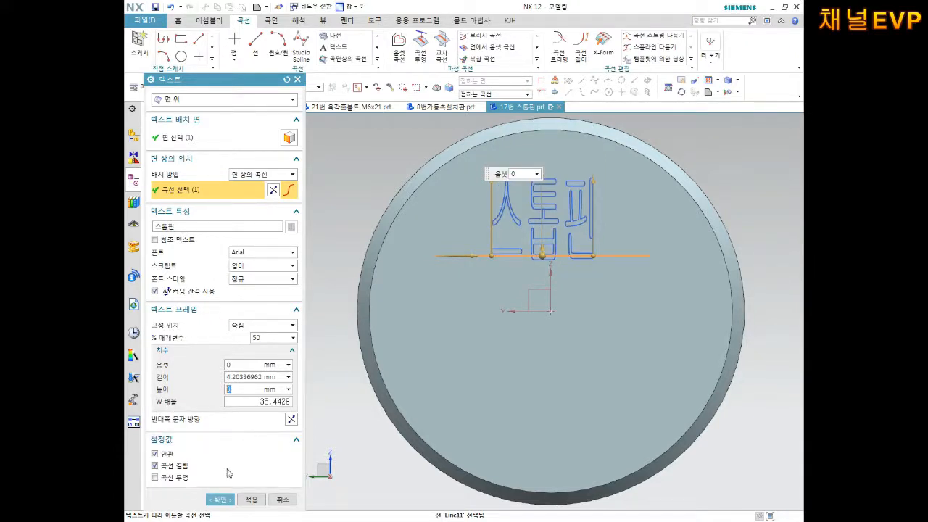
{"action": "left_click", "coordinate": [220, 499]}
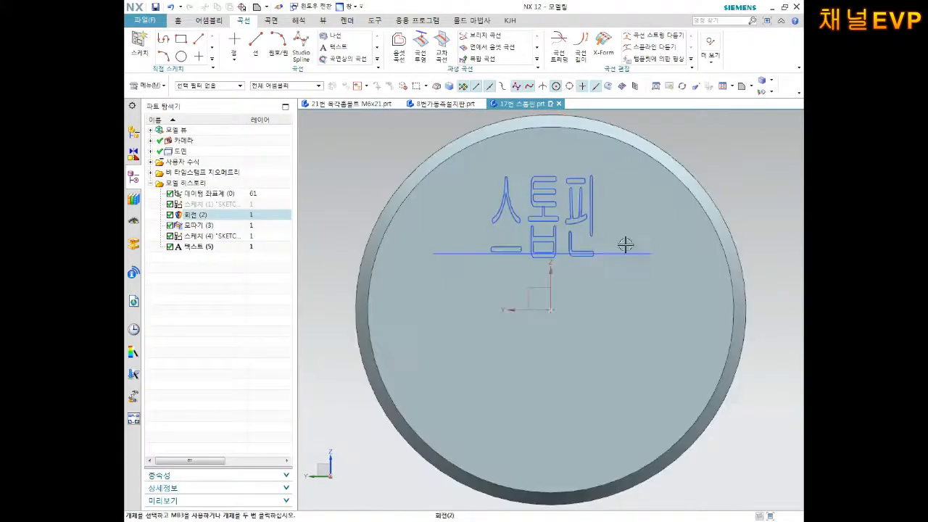
Reopen the text baseline sketch, move the horizontal line to the opposite side of the origin, and finish the sketch
{"action": "right_click", "coordinate": [206, 235]}
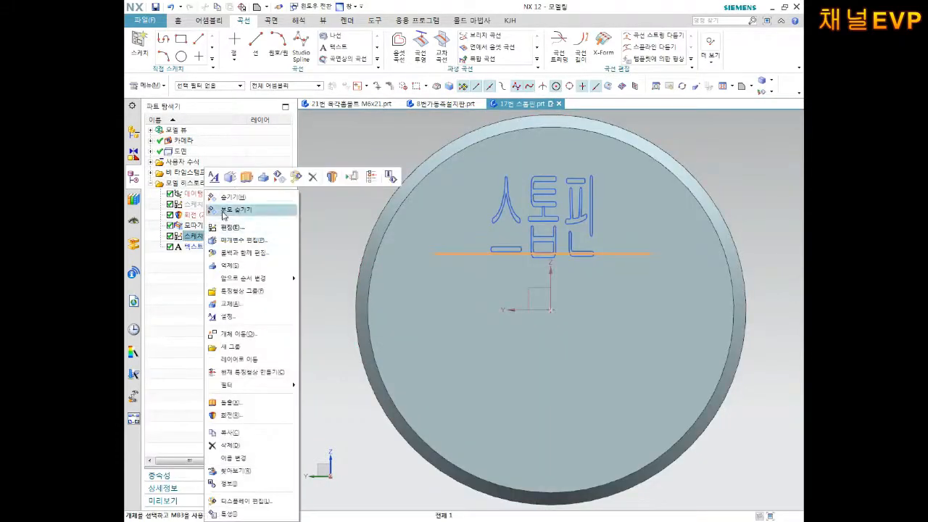
{"action": "left_click", "coordinate": [233, 229]}
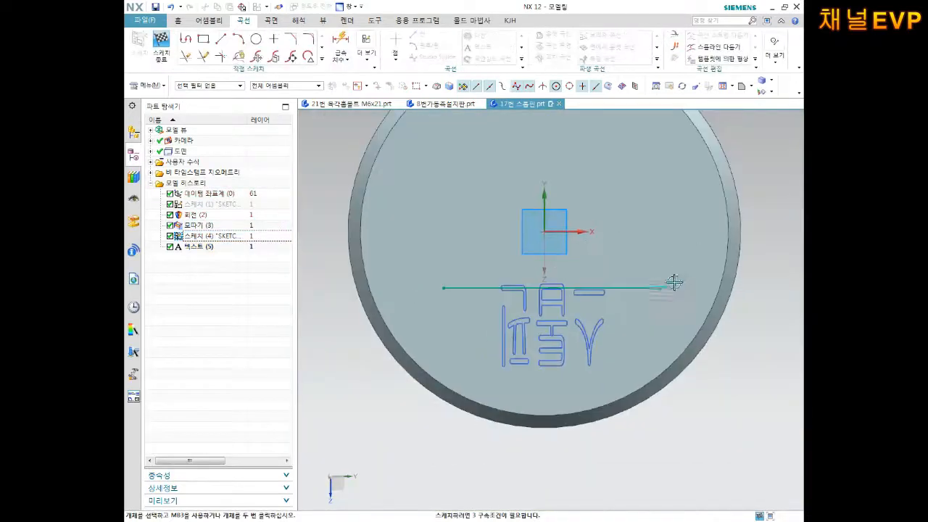
{"action": "mouse_move", "coordinate": [673, 283]}
{"action": "left_mouse_down"}
{"action": "mouse_move", "coordinate": [663, 286]}
{"action": "mouse_move", "coordinate": [651, 164]}
{"action": "left_mouse_up"}
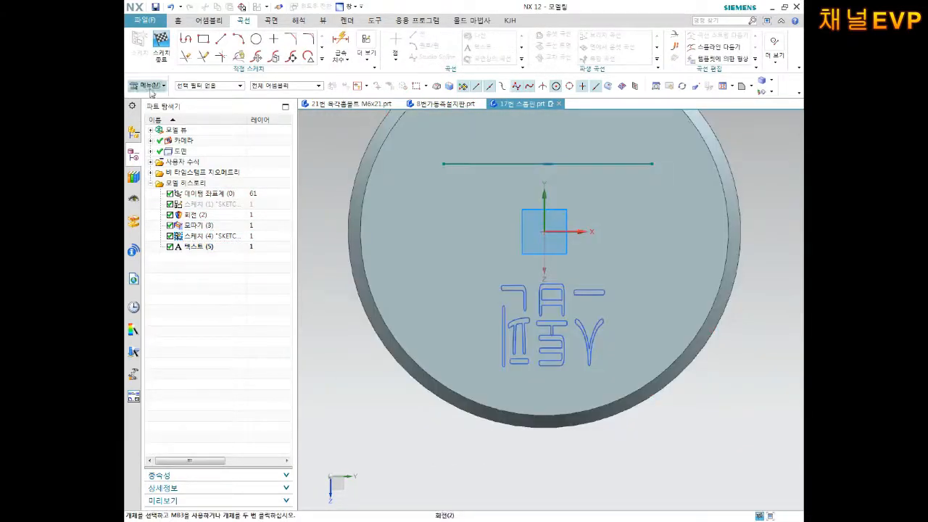
{"action": "left_click", "coordinate": [162, 52]}
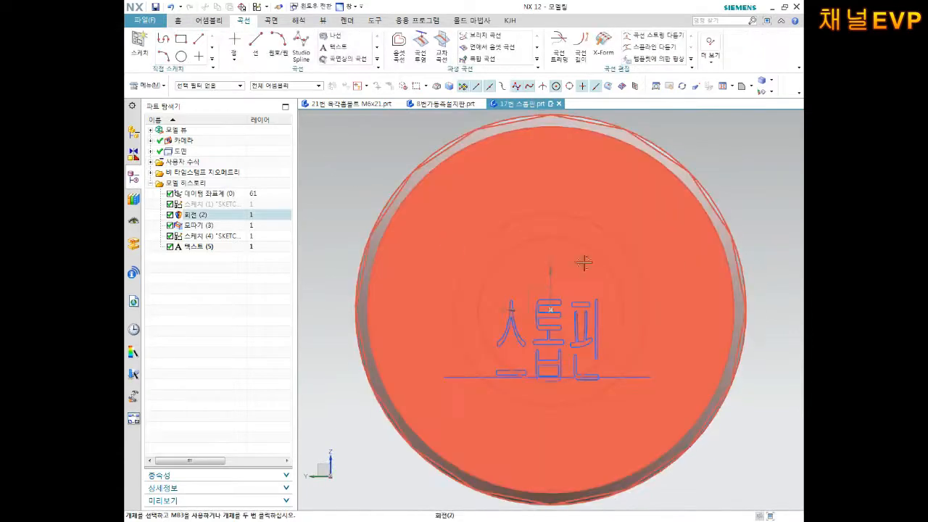
{"action": "left_click", "coordinate": [139, 45]}
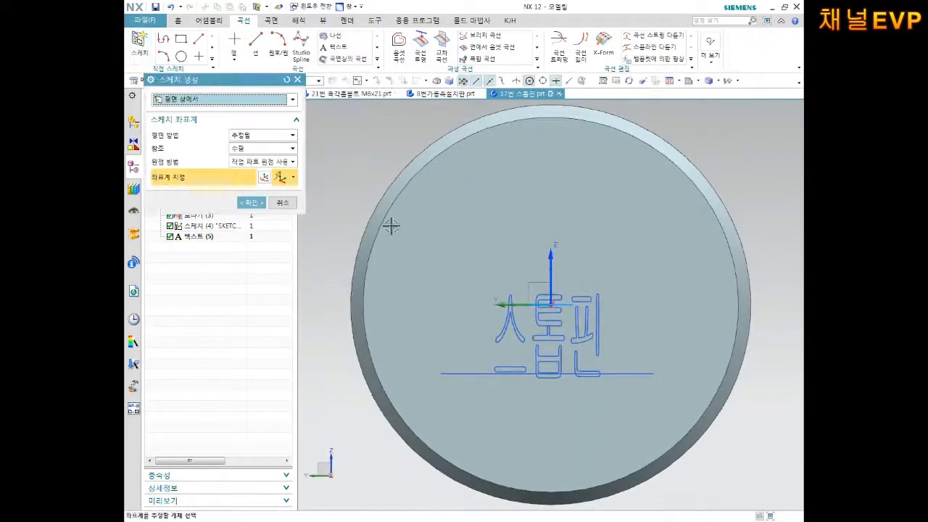
{"action": "left_click", "coordinate": [282, 203]}
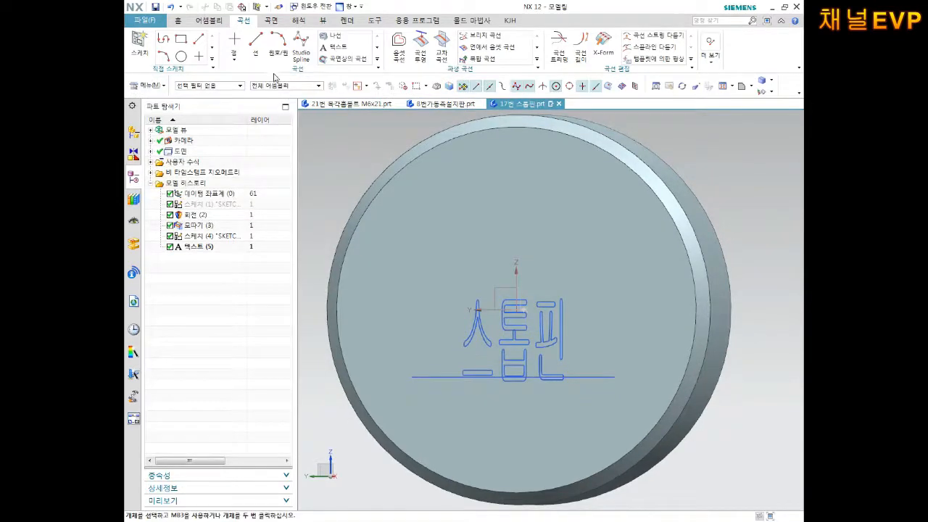
Extrude the 스톱핀 text curves 0.01 mm into the head as a subtraction from the pin body
{"action": "left_click", "coordinate": [181, 21]}
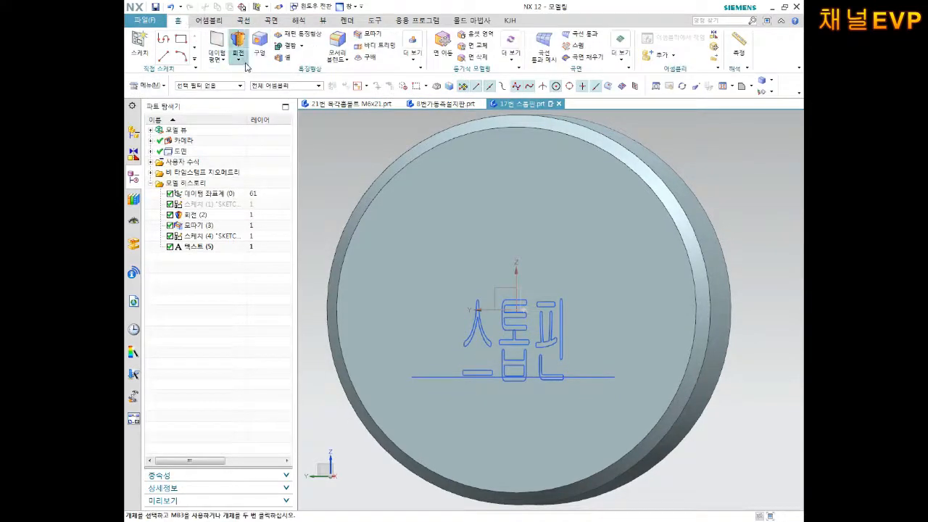
{"action": "left_click", "coordinate": [238, 42]}
{"action": "scroll", "coordinate": [558, 400], "scroll_direction": "up", "scroll_amount": 1}
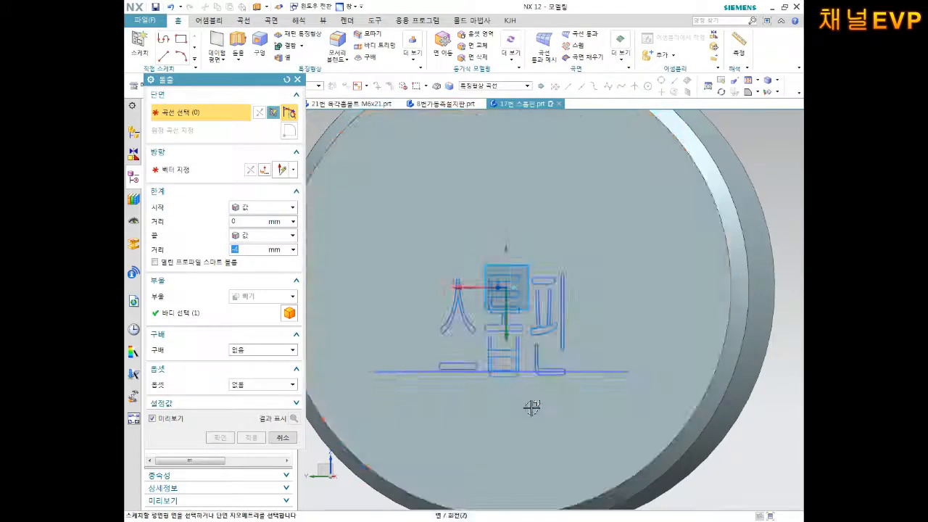
{"action": "middle_click_drag", "start_coordinate": [532, 408], "coordinate": [524, 401]}
{"action": "scroll", "coordinate": [524, 402], "scroll_direction": "down", "scroll_amount": 2}
{"action": "left_click_drag", "start_coordinate": [262, 81], "coordinate": [399, 80]}
{"action": "left_click", "coordinate": [203, 249]}
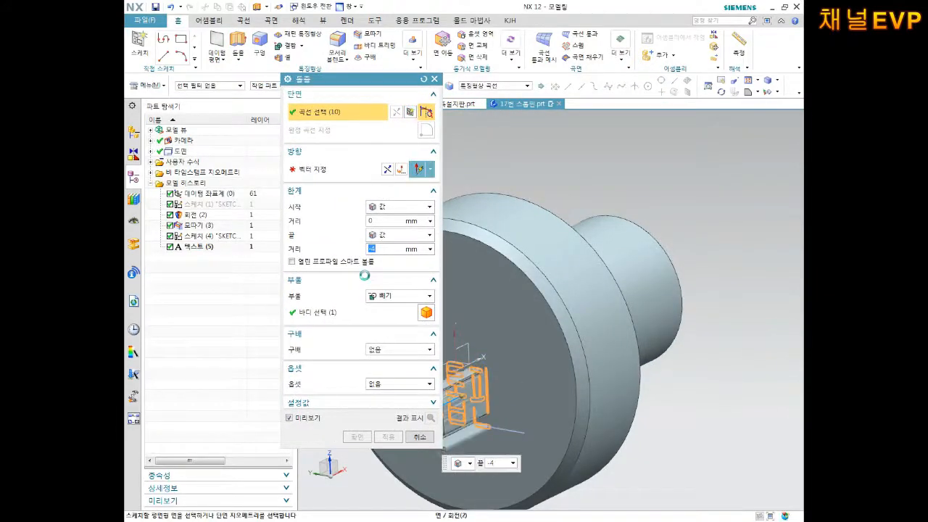
{"action": "middle_click_drag", "start_coordinate": [622, 281], "coordinate": [724, 213], "text": "shift"}
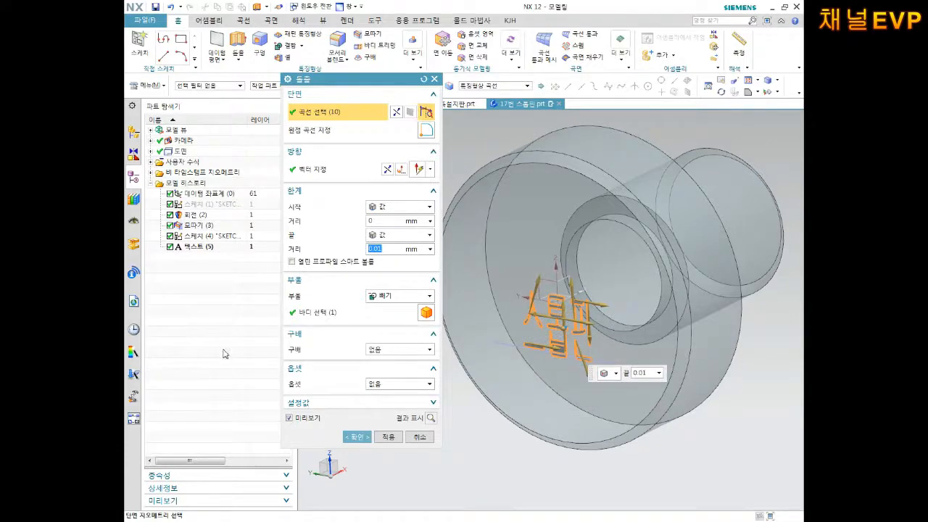
{"action": "left_click", "coordinate": [358, 439]}
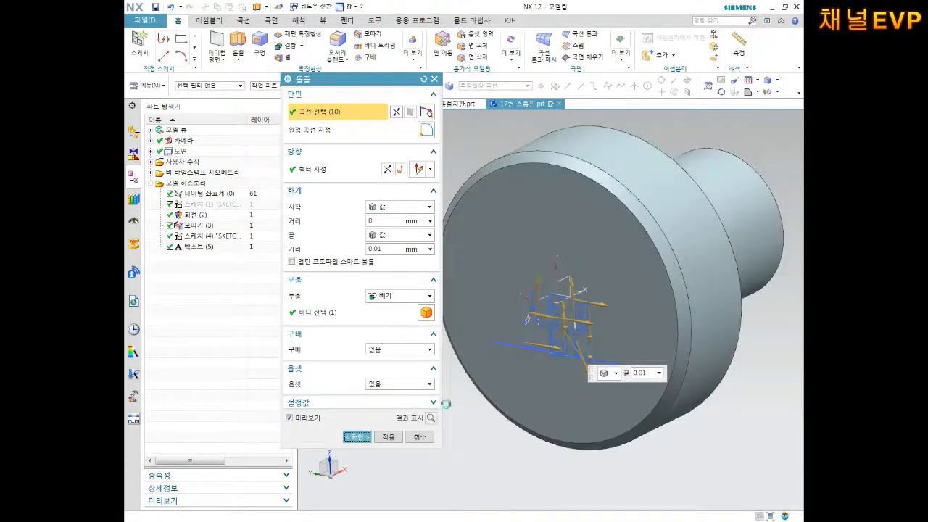
Inspect the engraved lettering and hide the text feature together with its baseline sketch
{"action": "scroll", "coordinate": [526, 308], "scroll_direction": "up", "scroll_amount": 5}
{"action": "scroll", "coordinate": [502, 325], "scroll_direction": "up", "scroll_amount": 5}
{"action": "scroll", "coordinate": [500, 332], "scroll_direction": "down", "scroll_amount": 8}
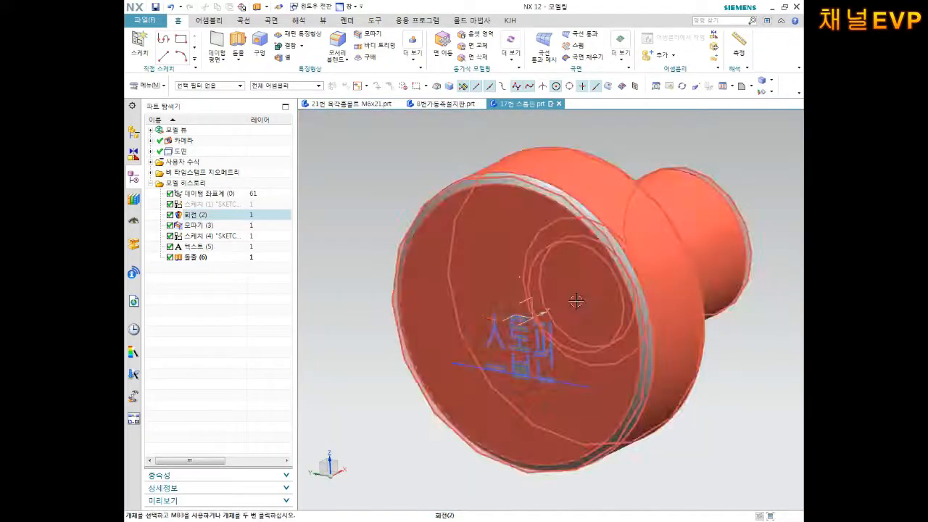
{"action": "middle_click_drag", "start_coordinate": [586, 305], "coordinate": [559, 315]}
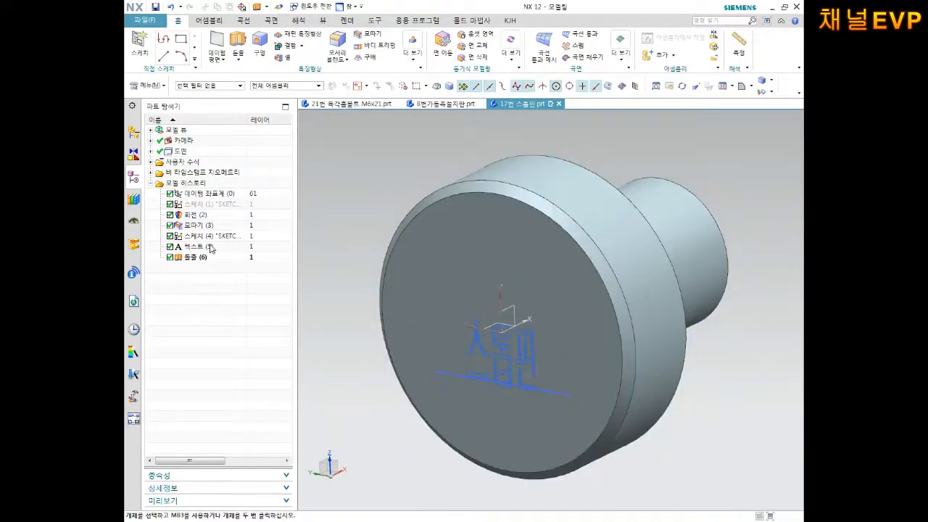
{"action": "left_click", "coordinate": [209, 247]}
{"action": "right_click", "coordinate": [210, 241]}
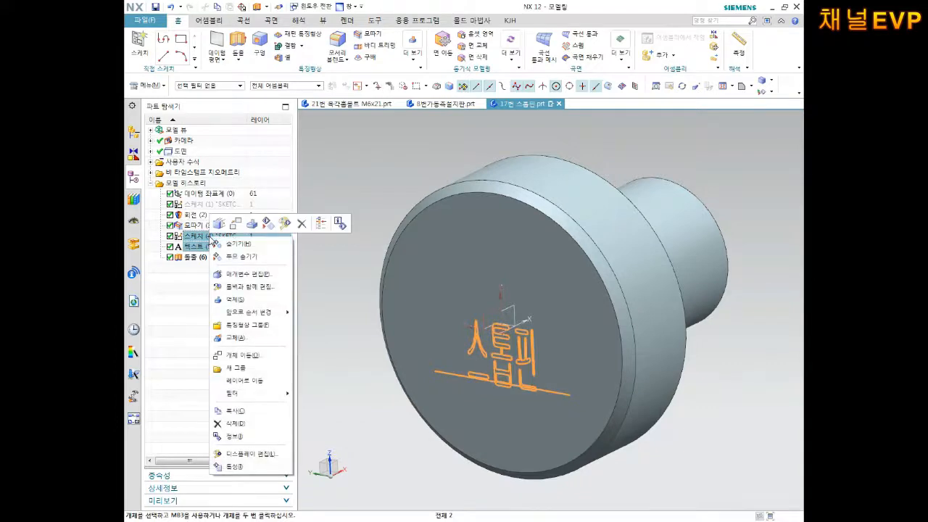
{"action": "left_click", "coordinate": [225, 244]}
{"action": "scroll", "coordinate": [366, 267], "scroll_direction": "down", "scroll_amount": 2}
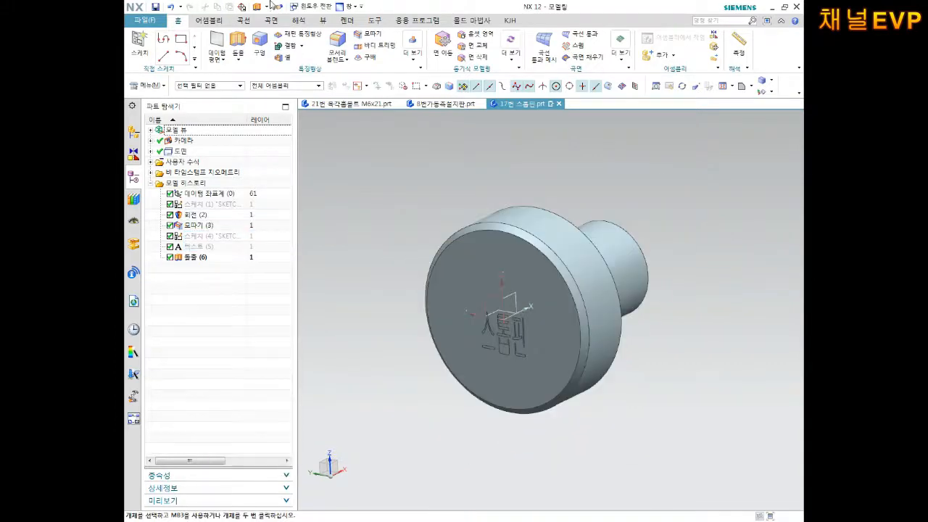
Change the display color of the whole stop pin body to yellow
{"action": "left_click", "coordinate": [324, 20]}
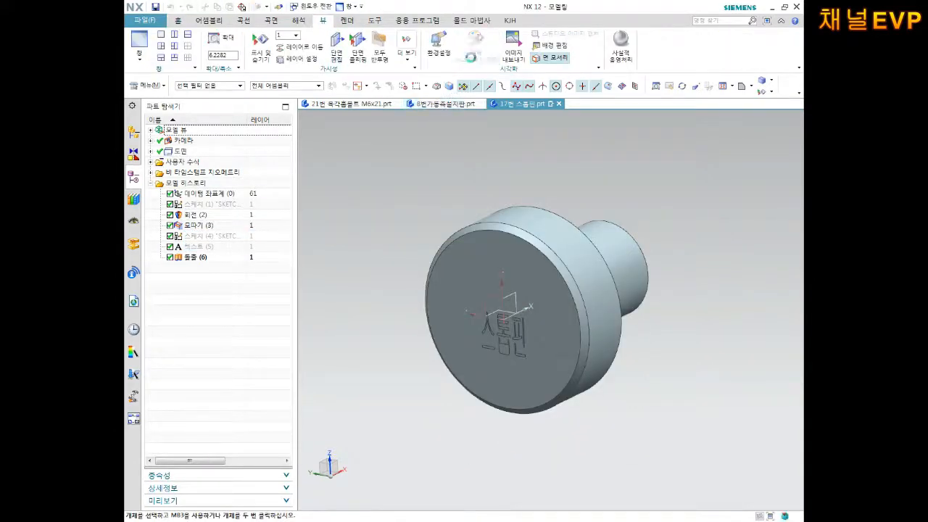
{"action": "key", "text": "ctrl+j"}
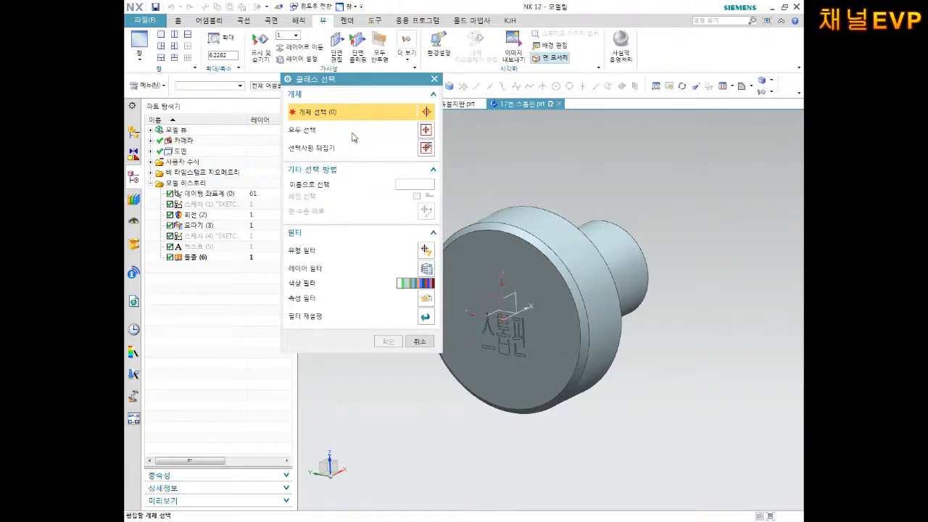
{"action": "left_click", "coordinate": [556, 291]}
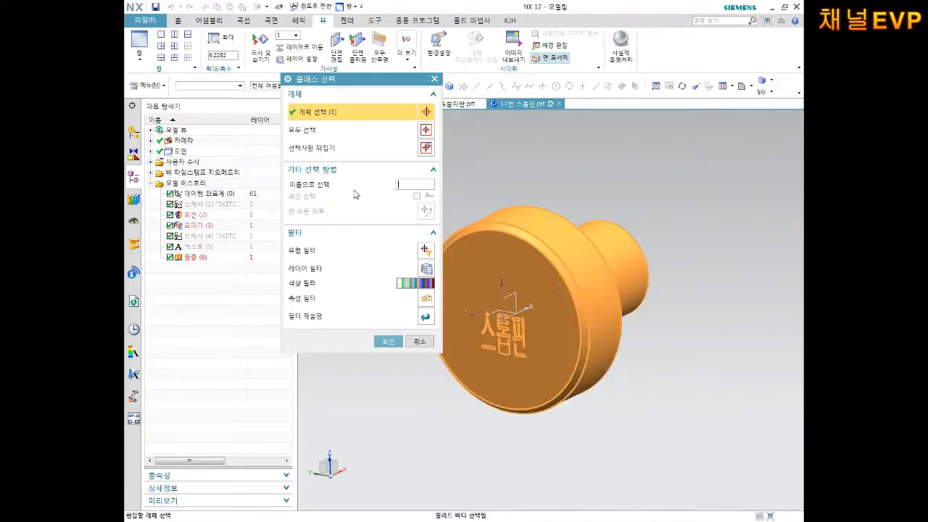
{"action": "left_click", "coordinate": [372, 341]}
{"action": "left_click", "coordinate": [408, 145]}
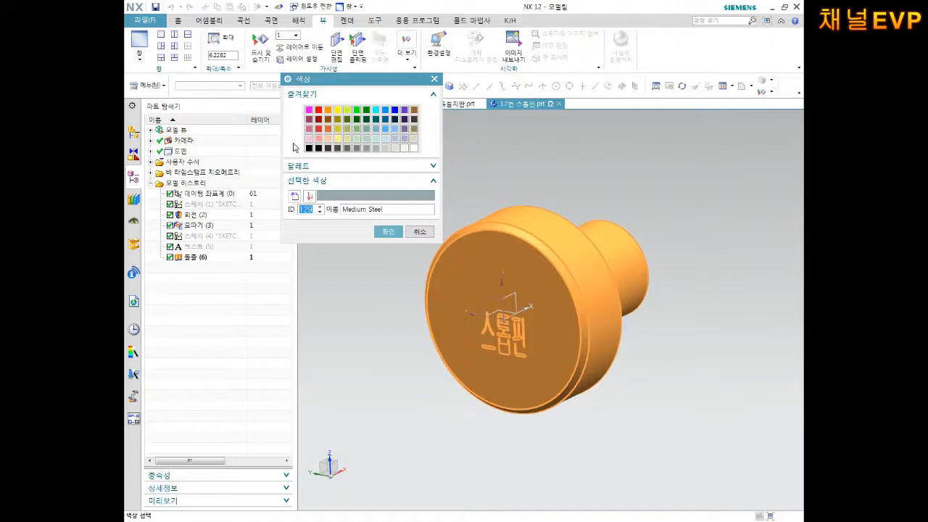
{"action": "left_click", "coordinate": [338, 110]}
{"action": "left_click", "coordinate": [386, 232]}
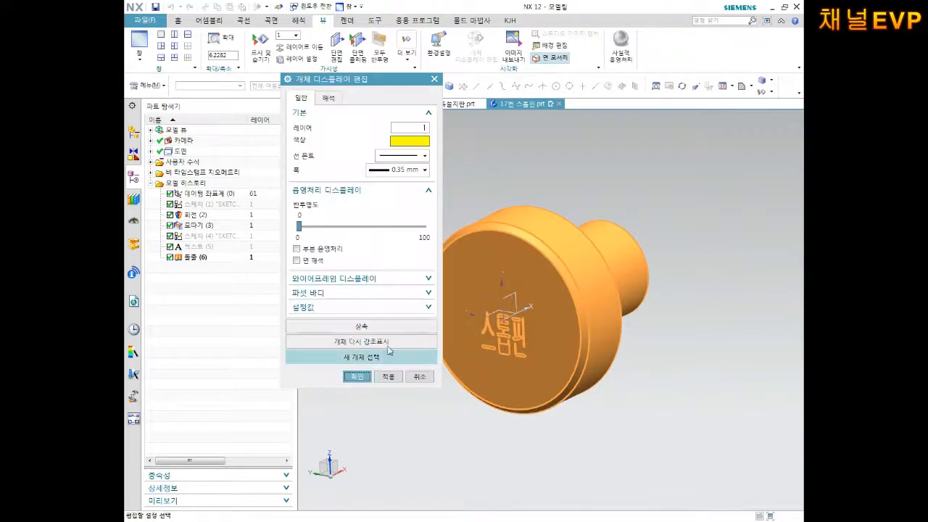
{"action": "left_click", "coordinate": [356, 379]}
Assign black as the feature color of the extrude that engraves 스톱핀 on the head face
{"action": "left_click", "coordinate": [197, 257]}
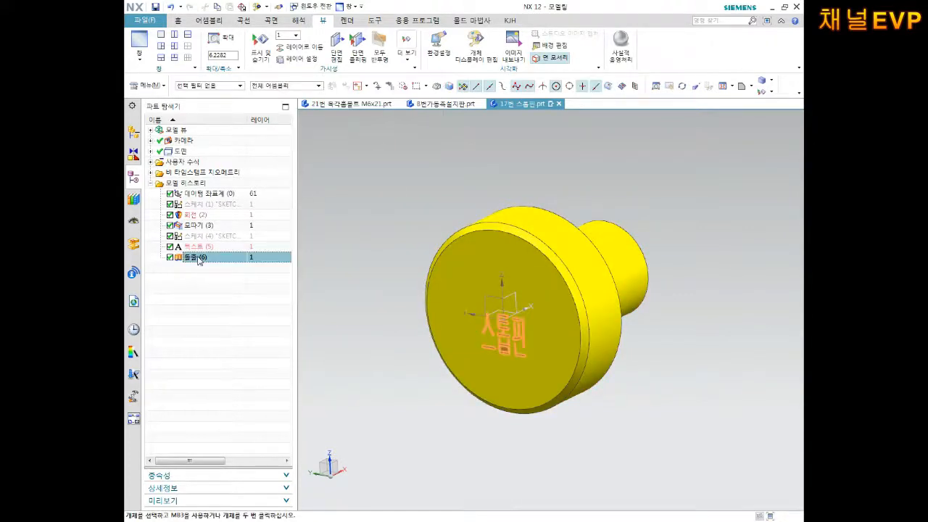
{"action": "right_click", "coordinate": [199, 257]}
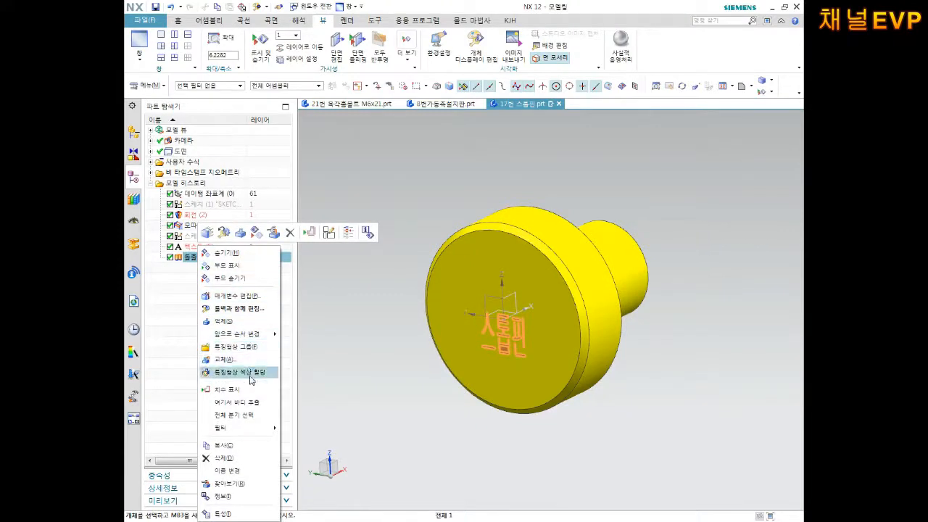
{"action": "left_click", "coordinate": [245, 371]}
{"action": "left_click", "coordinate": [309, 167]}
{"action": "left_click", "coordinate": [362, 227]}
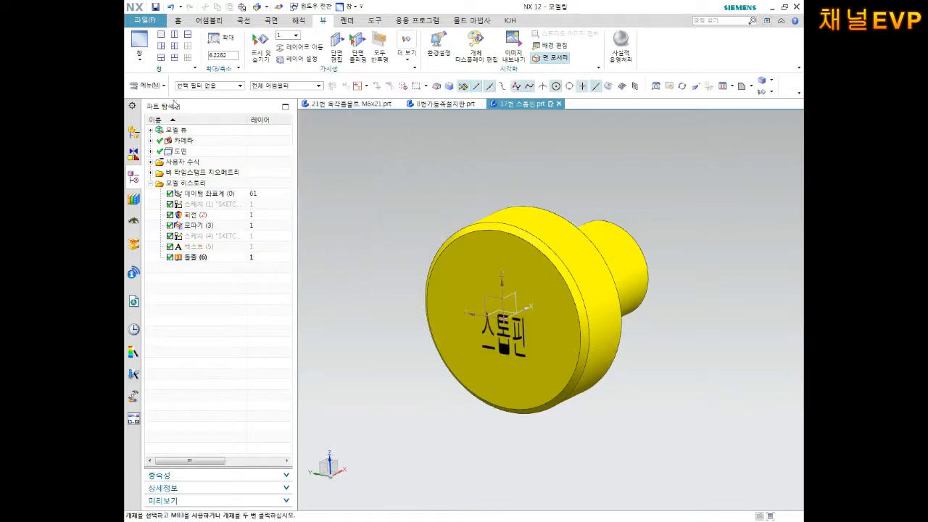
Check the colored pin and its lettering from several angles and save the part
{"action": "middle_click_drag", "start_coordinate": [499, 258], "coordinate": [534, 273]}
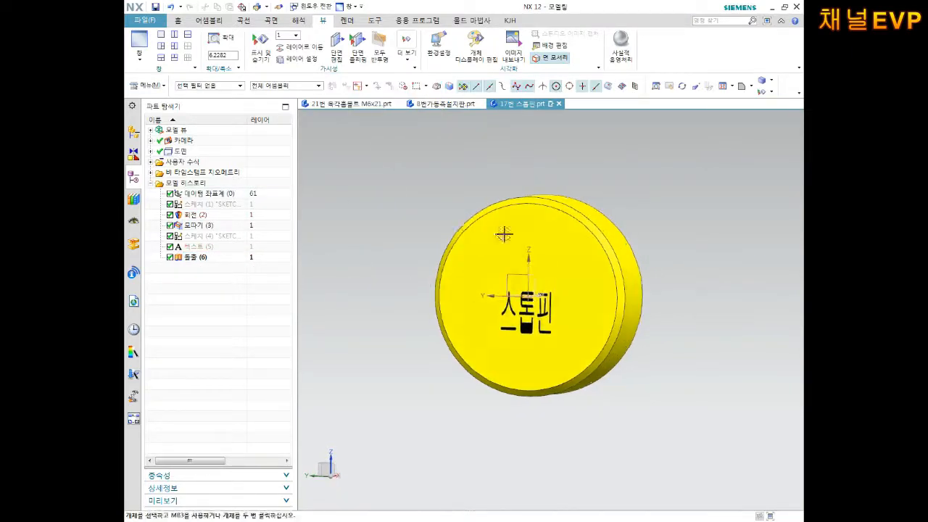
{"action": "middle_click_drag", "start_coordinate": [503, 234], "coordinate": [451, 271]}
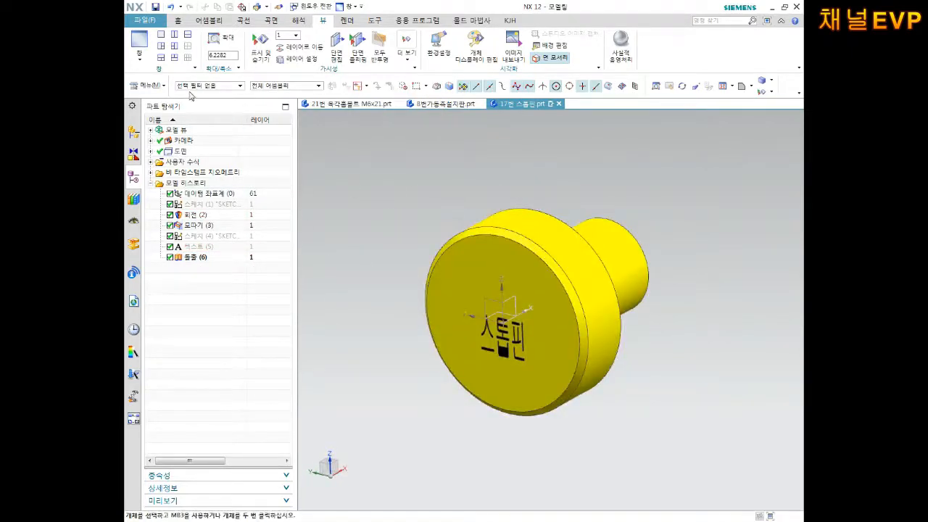
{"action": "mouse_move", "coordinate": [441, 205]}
{"action": "middle_mouse_down"}
{"action": "mouse_move", "coordinate": [447, 218]}
{"action": "mouse_move", "coordinate": [438, 207]}
{"action": "middle_mouse_up"}
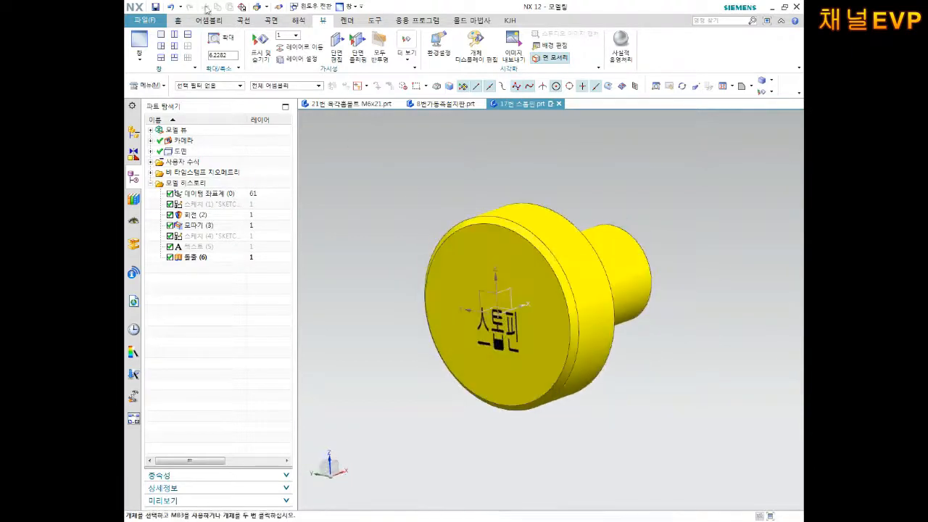
{"action": "left_click", "coordinate": [177, 19]}
{"action": "middle_click_drag", "start_coordinate": [441, 158], "coordinate": [458, 198]}
{"action": "middle_click_drag", "start_coordinate": [538, 229], "coordinate": [544, 232]}
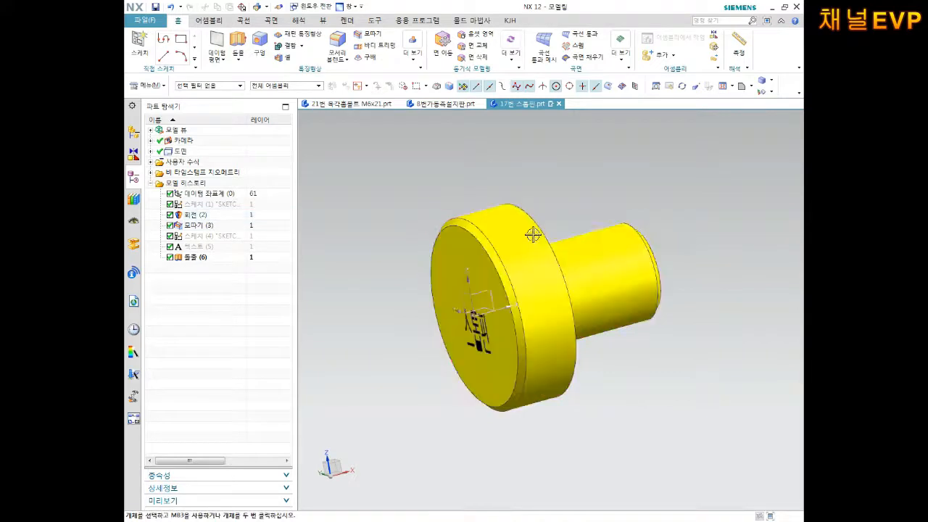
{"action": "key", "text": "ctrl+s"}
{"action": "left_click", "coordinate": [563, 250]}
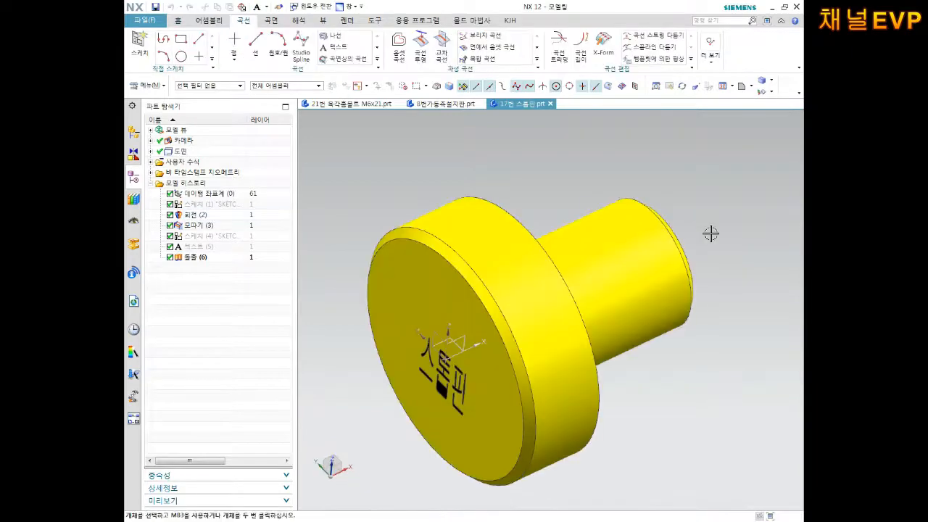
Start a 스톱핀 text of the on-curve type and place it along the outer edge of the head's chamfer
{"action": "middle_click_drag", "start_coordinate": [724, 250], "coordinate": [508, 276]}
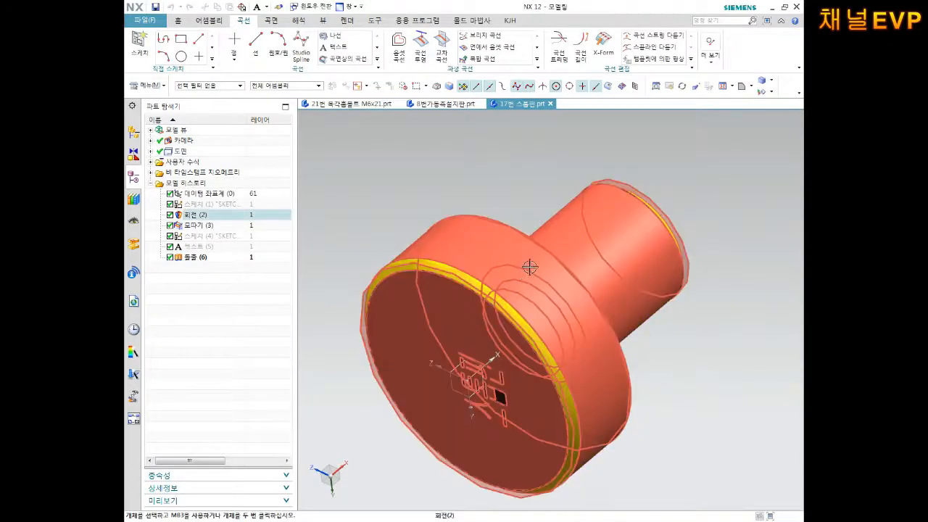
{"action": "middle_click_drag", "start_coordinate": [580, 244], "coordinate": [560, 239]}
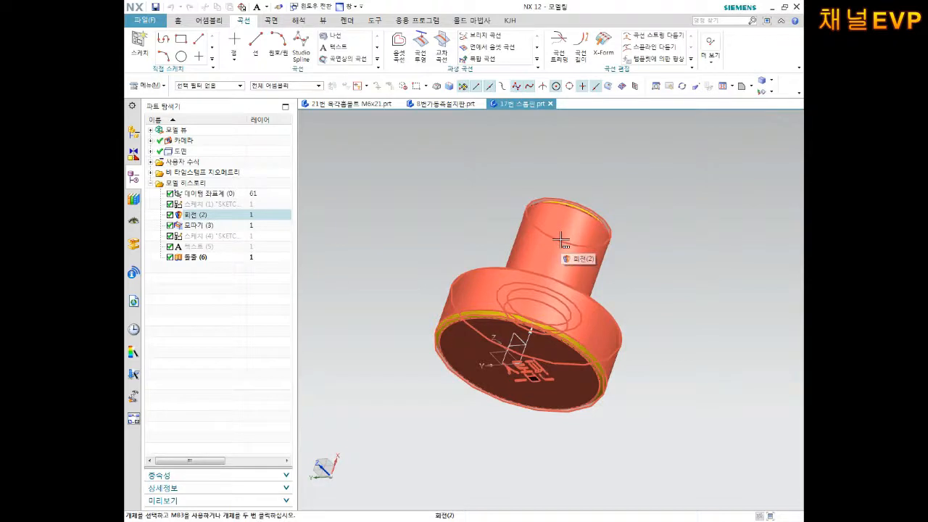
{"action": "middle_click_drag", "start_coordinate": [601, 315], "coordinate": [686, 274]}
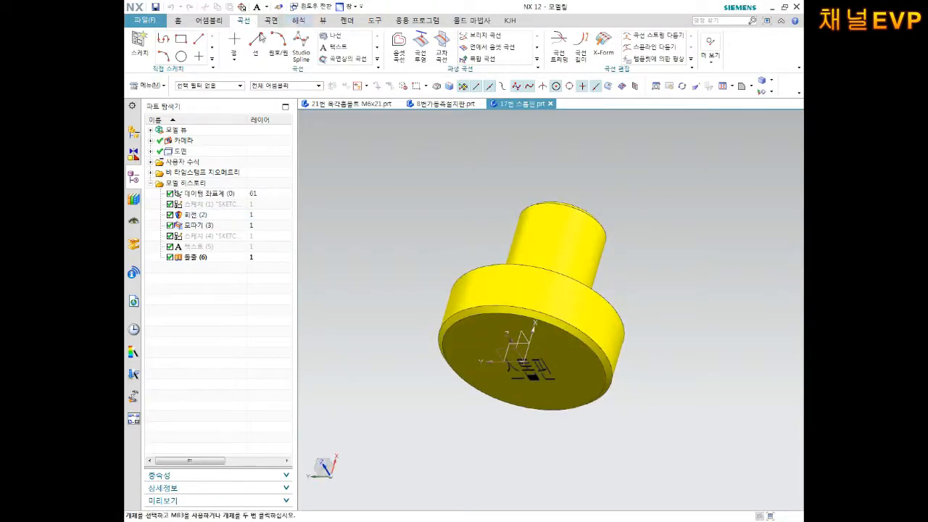
{"action": "left_click", "coordinate": [349, 49]}
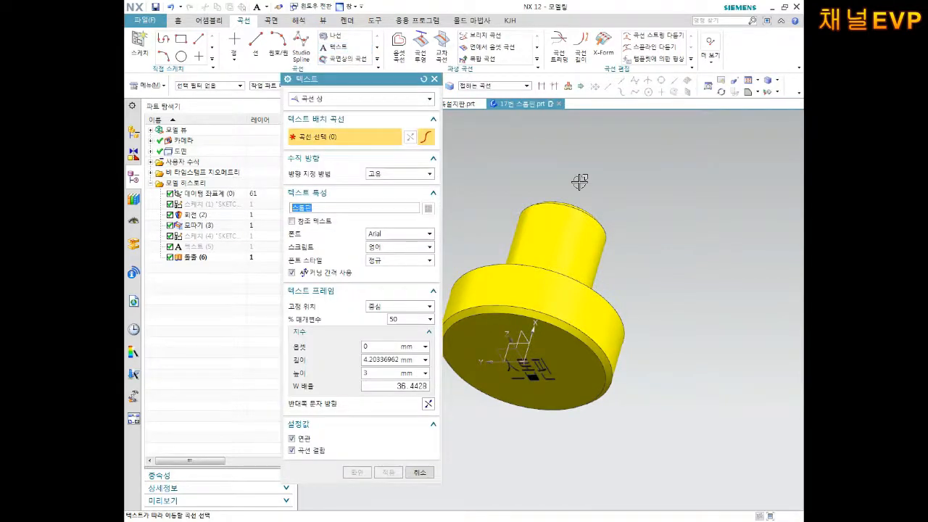
{"action": "left_click", "coordinate": [315, 100]}
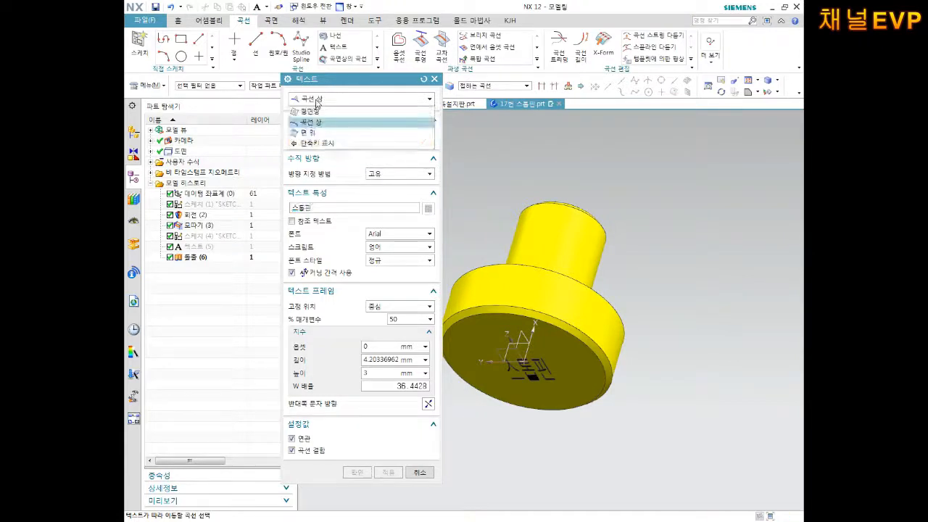
{"action": "left_click", "coordinate": [318, 120]}
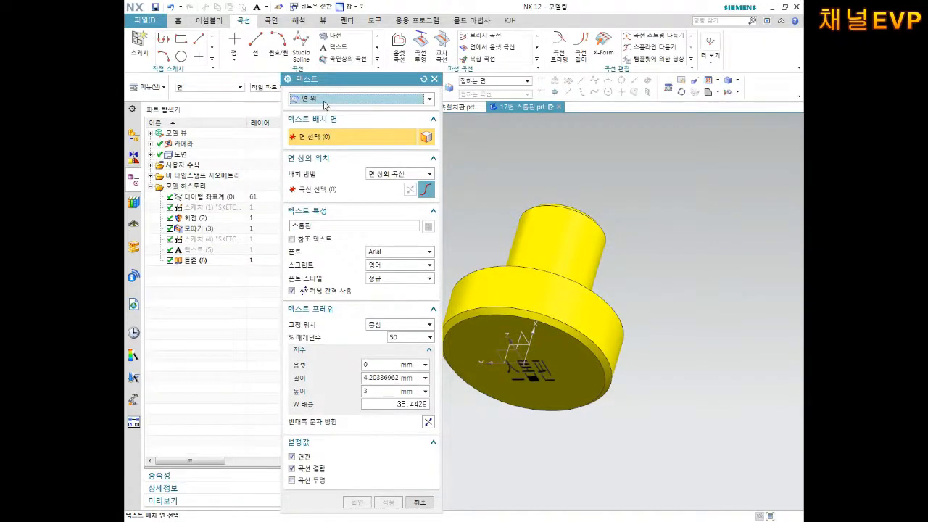
{"action": "left_click", "coordinate": [324, 102]}
{"action": "left_click", "coordinate": [320, 123]}
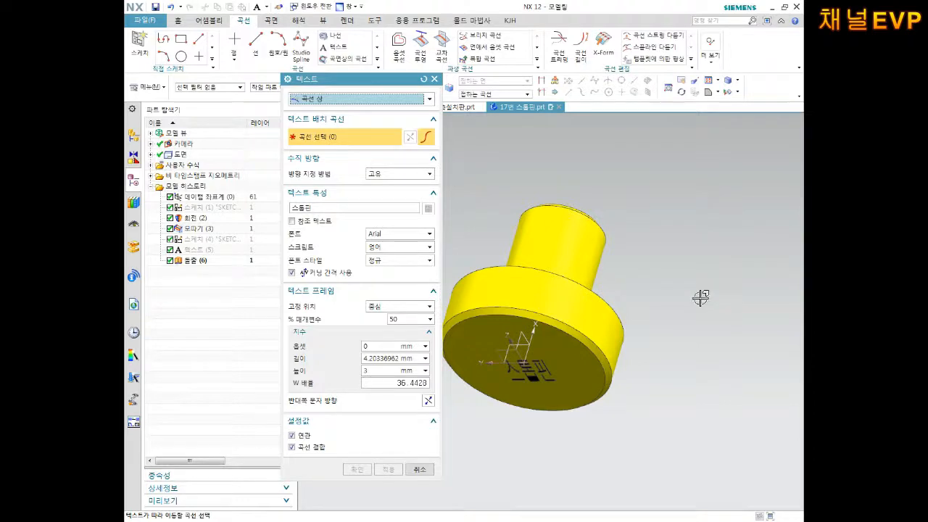
{"action": "middle_click_drag", "start_coordinate": [634, 327], "coordinate": [628, 310]}
{"action": "middle_click_drag", "start_coordinate": [589, 278], "coordinate": [591, 305]}
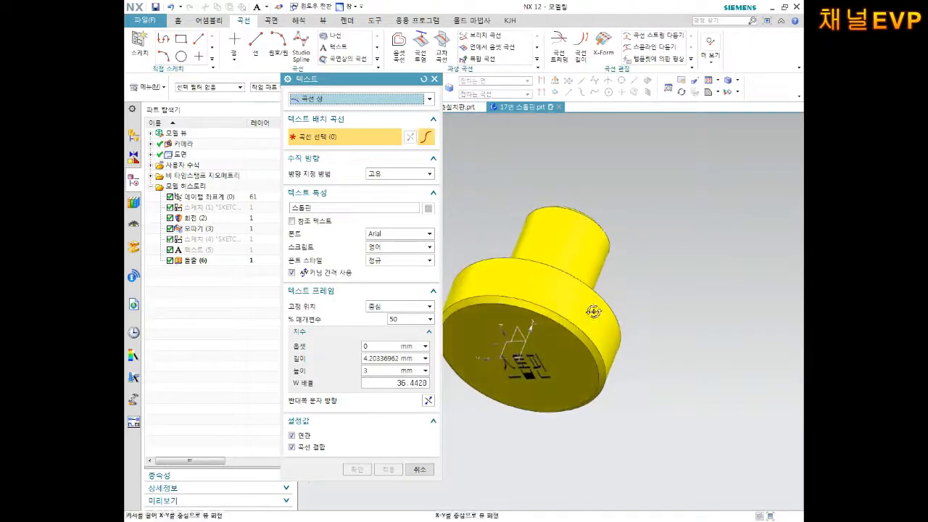
{"action": "left_click", "coordinate": [517, 296]}
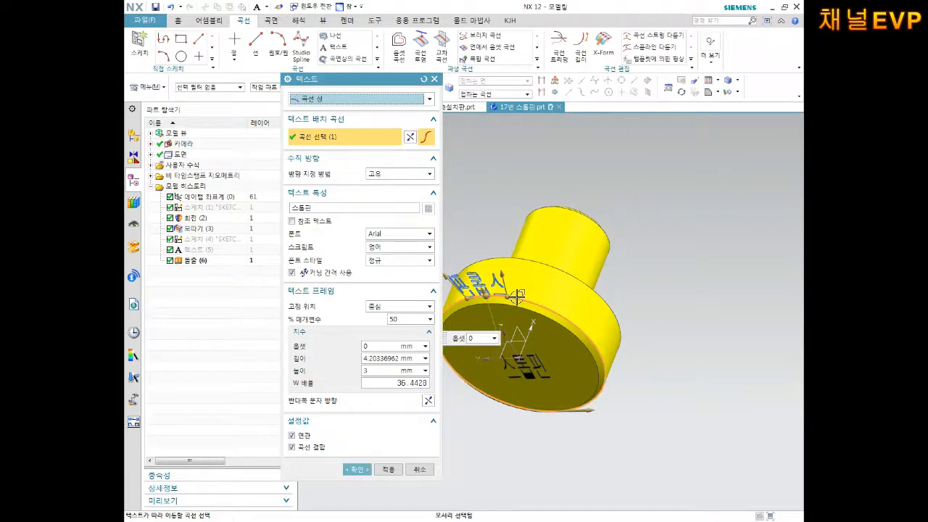
Check the text preview on the head's edge and reverse the direction of its placement curve
{"action": "scroll", "coordinate": [517, 297], "scroll_direction": "down", "scroll_amount": 3}
{"action": "middle_click_drag", "start_coordinate": [518, 297], "coordinate": [518, 277]}
{"action": "scroll", "coordinate": [518, 274], "scroll_direction": "up", "scroll_amount": 5}
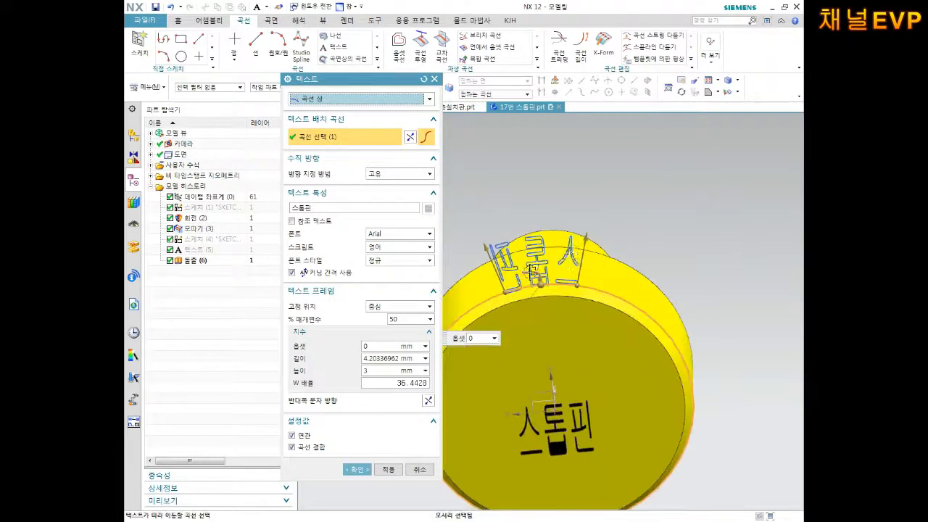
{"action": "middle_click_drag", "start_coordinate": [620, 267], "coordinate": [601, 290]}
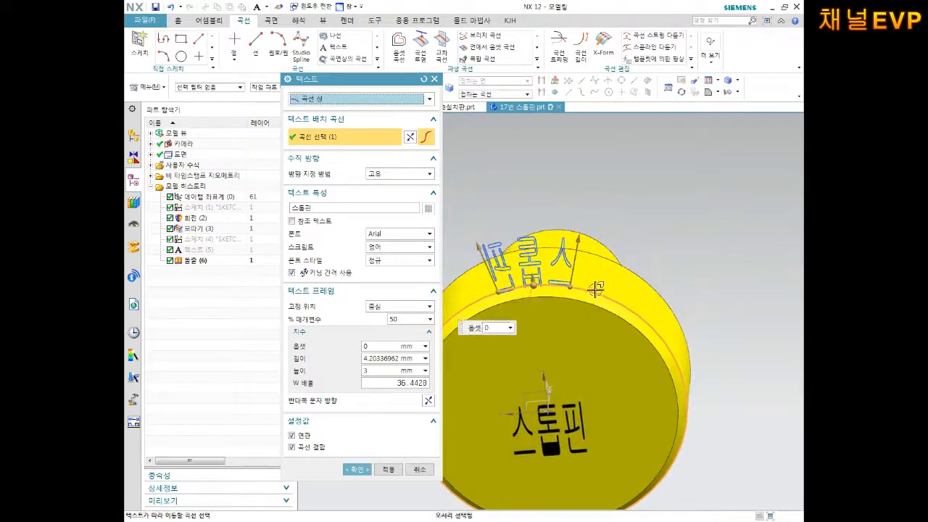
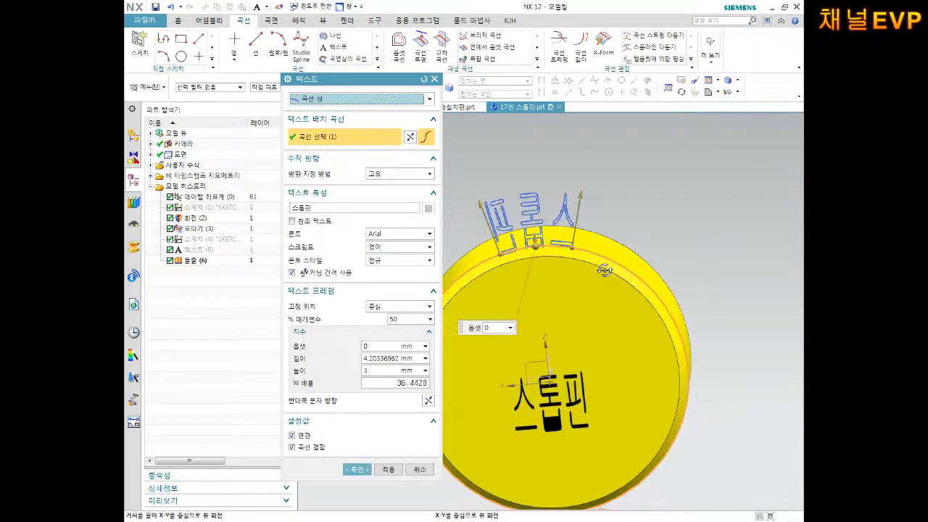
{"action": "middle_click_drag", "start_coordinate": [607, 265], "coordinate": [676, 295]}
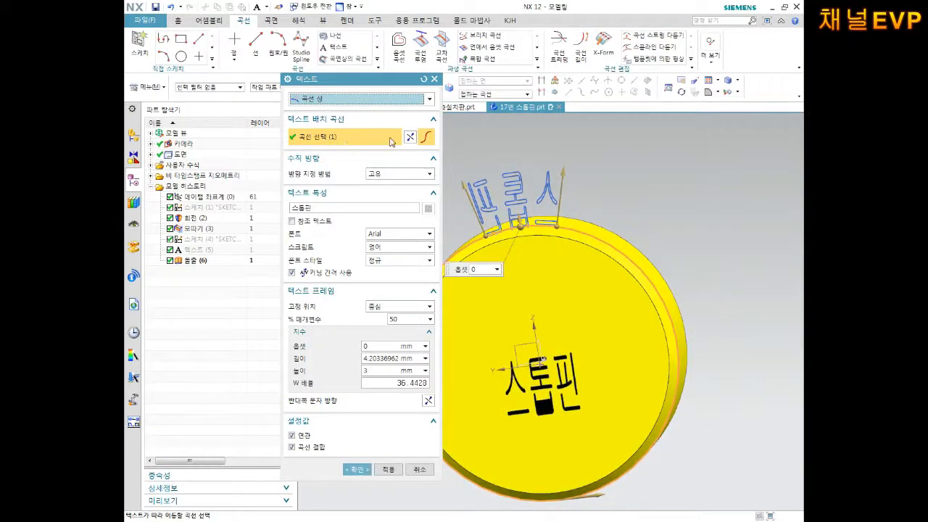
{"action": "left_click", "coordinate": [411, 137]}
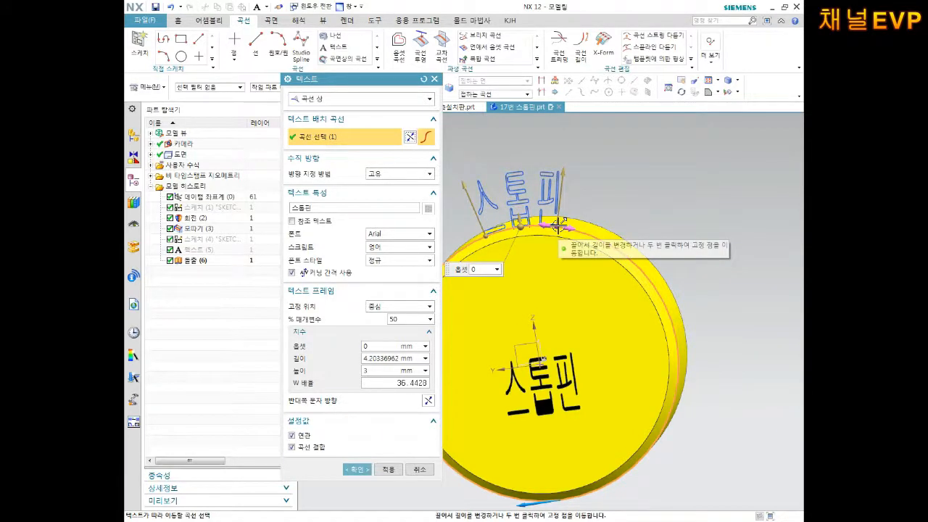
Define the text's vertical direction with a vector along the pin axis and create the text on the head's cylindrical side
{"action": "left_click", "coordinate": [388, 178]}
{"action": "left_click", "coordinate": [385, 197]}
{"action": "scroll", "coordinate": [564, 215], "scroll_direction": "down", "scroll_amount": 2}
{"action": "middle_click_drag", "start_coordinate": [564, 215], "coordinate": [576, 273]}
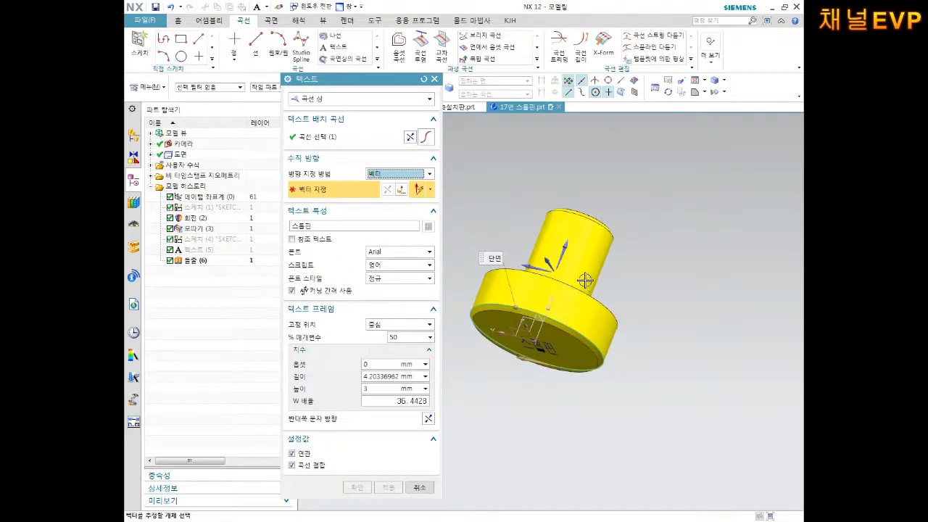
{"action": "middle_click_drag", "start_coordinate": [618, 251], "coordinate": [540, 158]}
{"action": "left_click", "coordinate": [573, 248]}
{"action": "scroll", "coordinate": [568, 243], "scroll_direction": "up", "scroll_amount": 5}
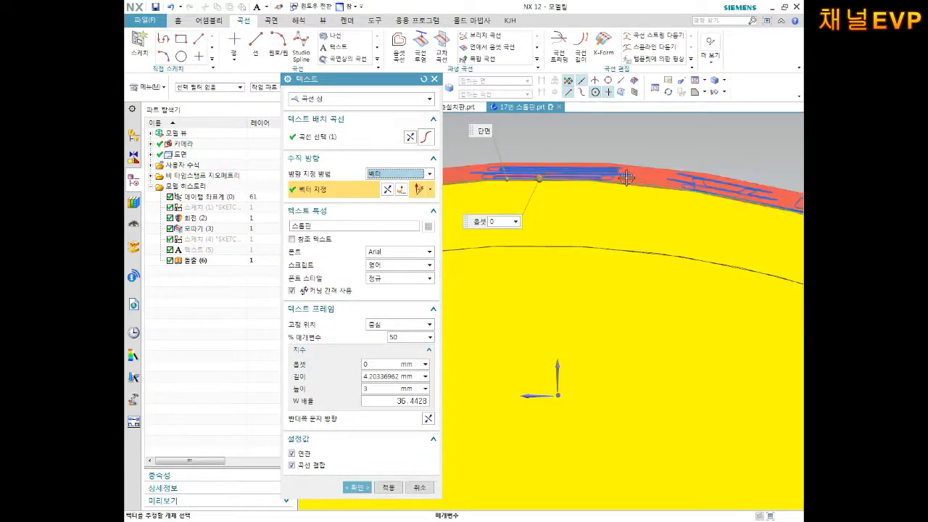
{"action": "middle_click_drag", "start_coordinate": [661, 180], "coordinate": [630, 245]}
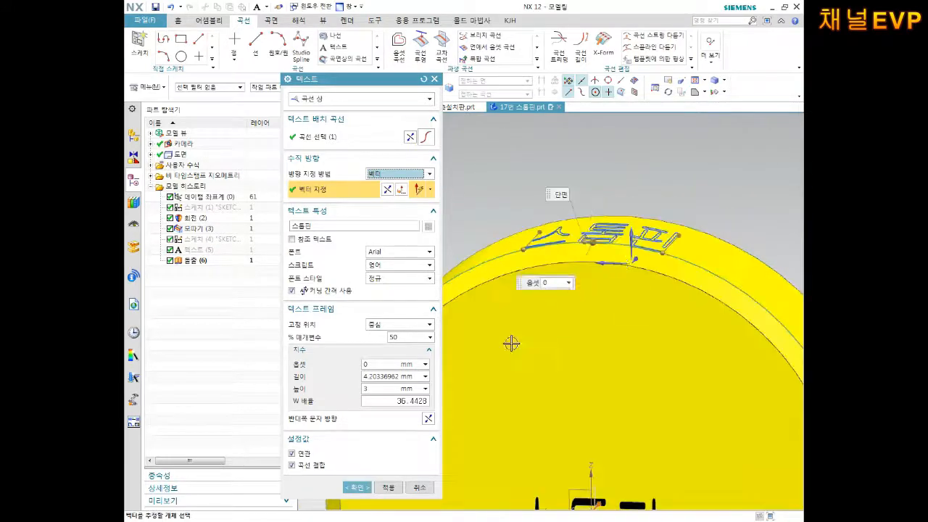
{"action": "left_click", "coordinate": [356, 487]}
Try to extrude the 스톱핀 text curves on the head's cylindrical side by 0.01 mm as a subtraction from the pin body
{"action": "middle_click_drag", "start_coordinate": [555, 325], "coordinate": [558, 377]}
{"action": "scroll", "coordinate": [558, 378], "scroll_direction": "up", "scroll_amount": 5}
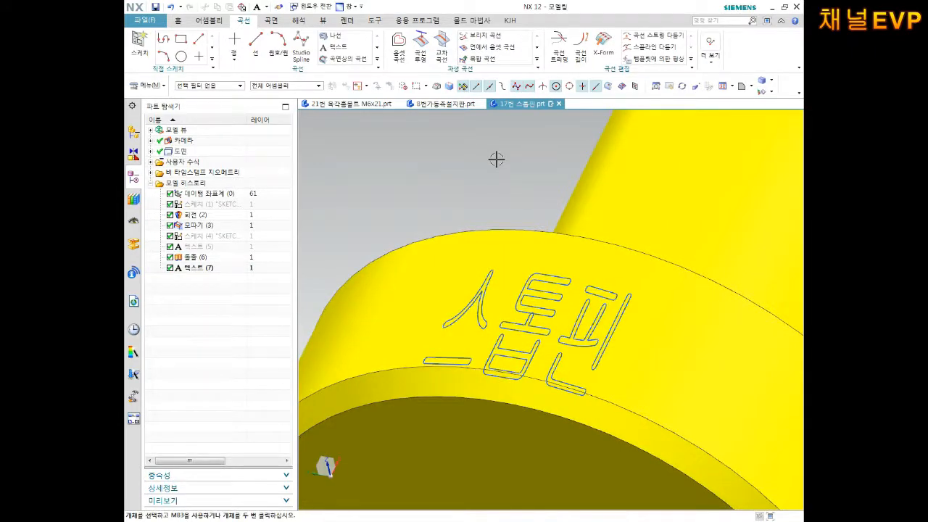
{"action": "left_click", "coordinate": [180, 22]}
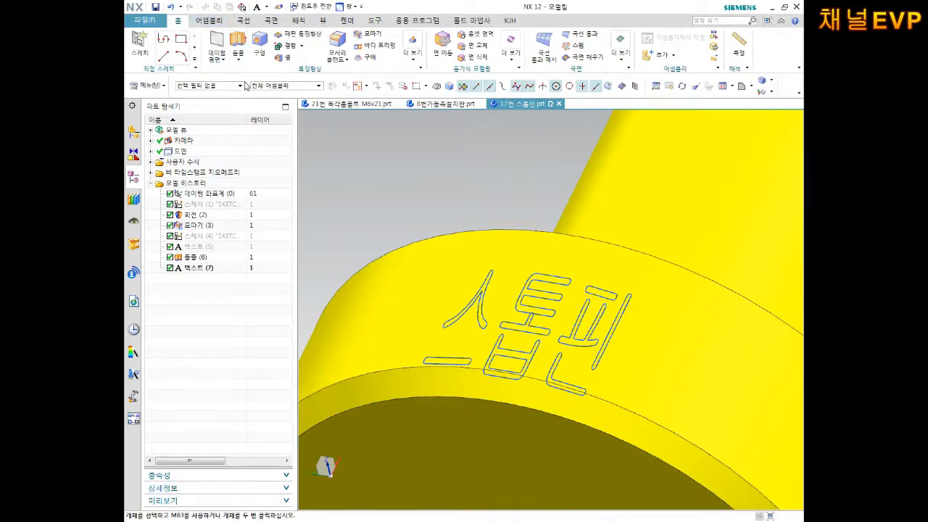
{"action": "left_click", "coordinate": [238, 42]}
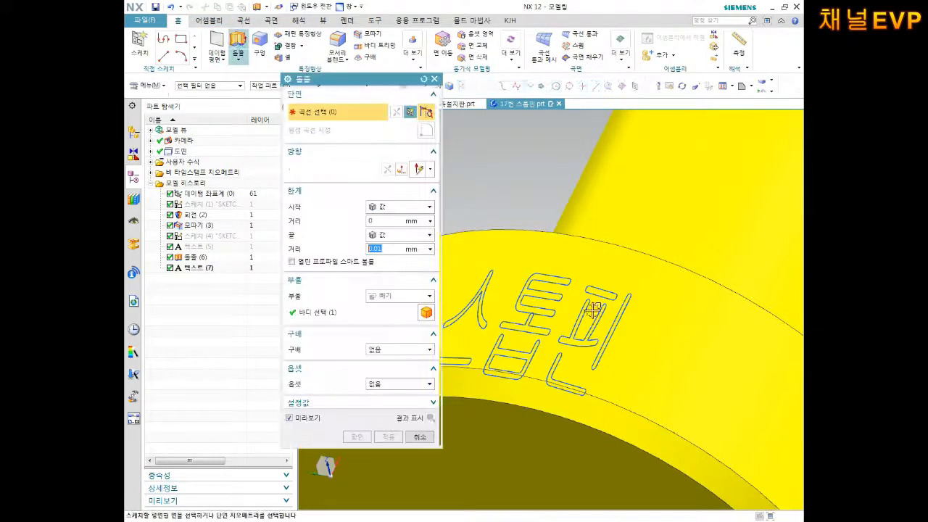
{"action": "left_click", "coordinate": [196, 269]}
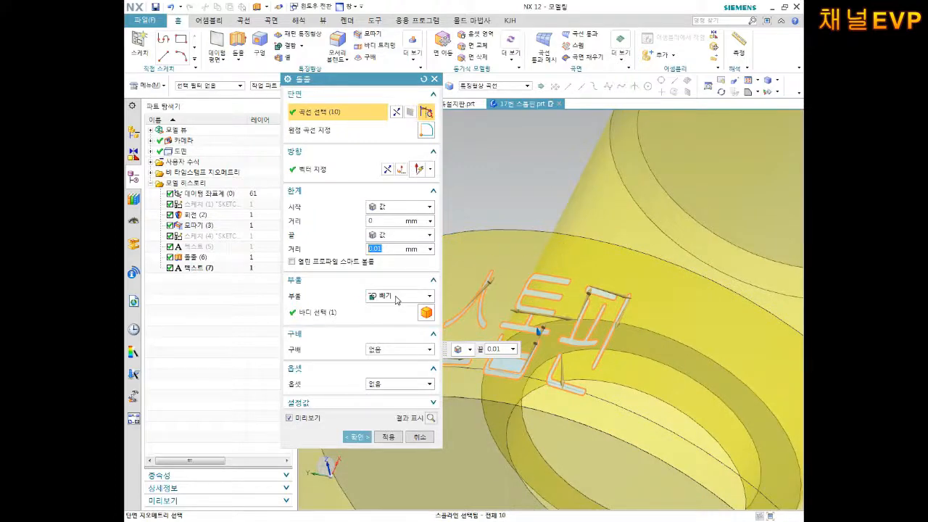
{"action": "left_click", "coordinate": [356, 437]}
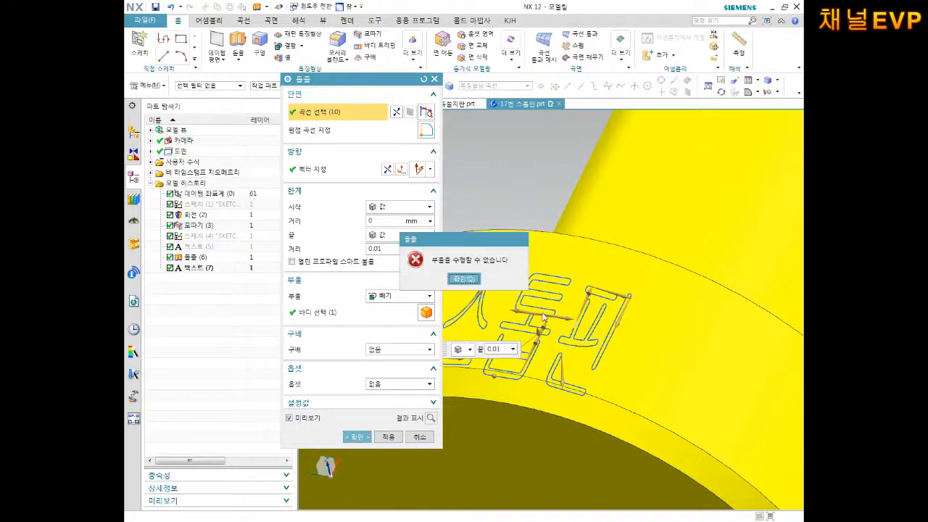
{"action": "left_click", "coordinate": [464, 279]}
Reverse the text extrusion's direction and retry the 0.01 mm subtraction from the pin head
{"action": "scroll", "coordinate": [566, 316], "scroll_direction": "up", "scroll_amount": 6}
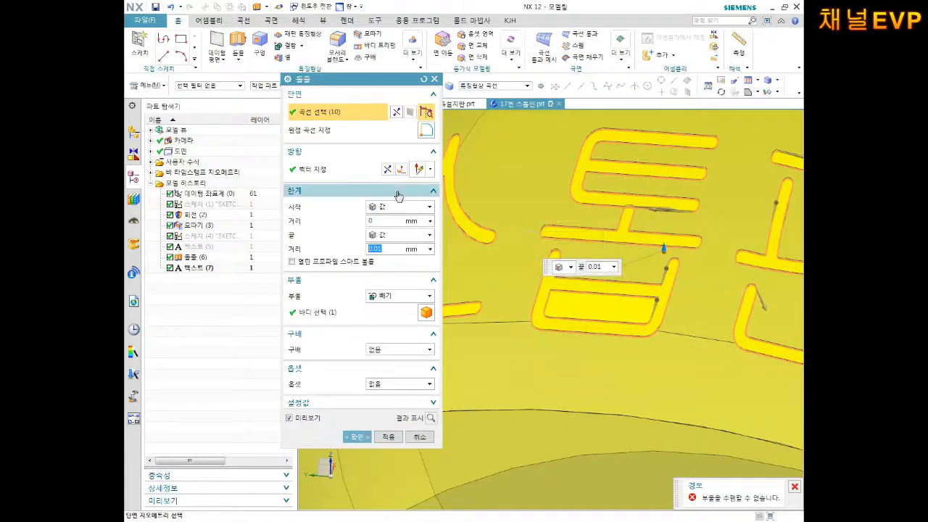
{"action": "left_click", "coordinate": [387, 170]}
{"action": "scroll", "coordinate": [666, 279], "scroll_direction": "down", "scroll_amount": 3}
{"action": "middle_click_drag", "start_coordinate": [684, 266], "coordinate": [601, 291]}
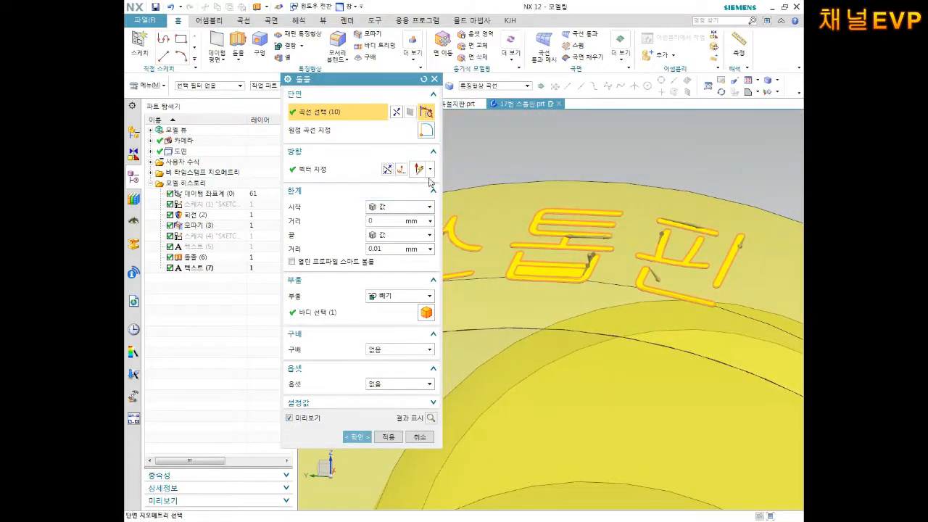
{"action": "left_click", "coordinate": [380, 435]}
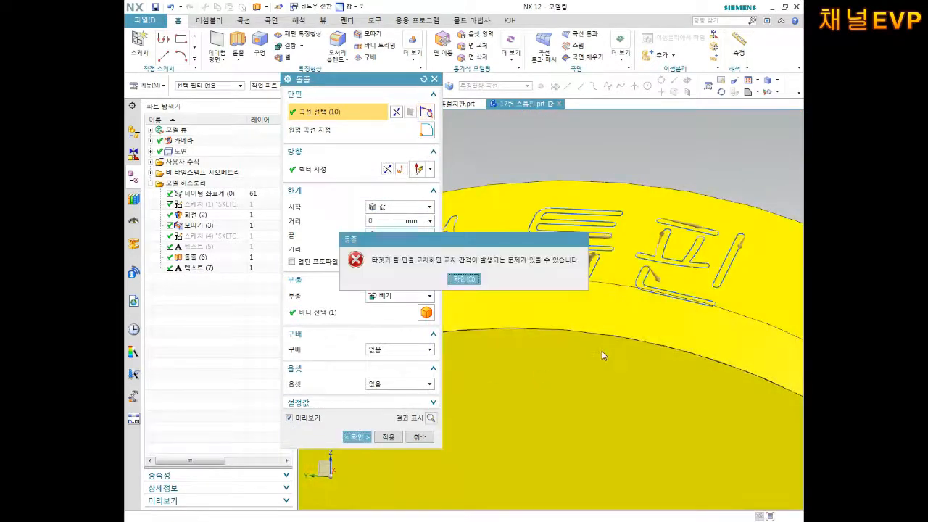
{"action": "left_click", "coordinate": [465, 279]}
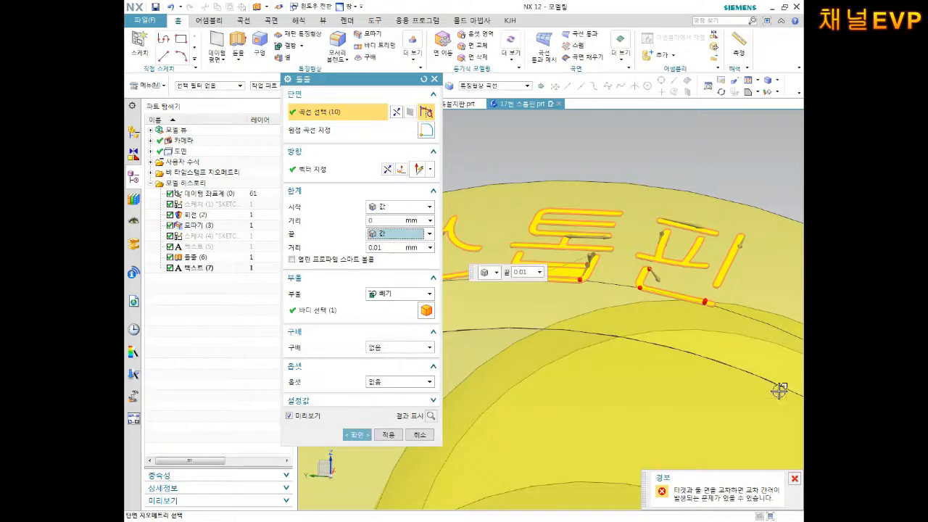
{"action": "left_click", "coordinate": [794, 480]}
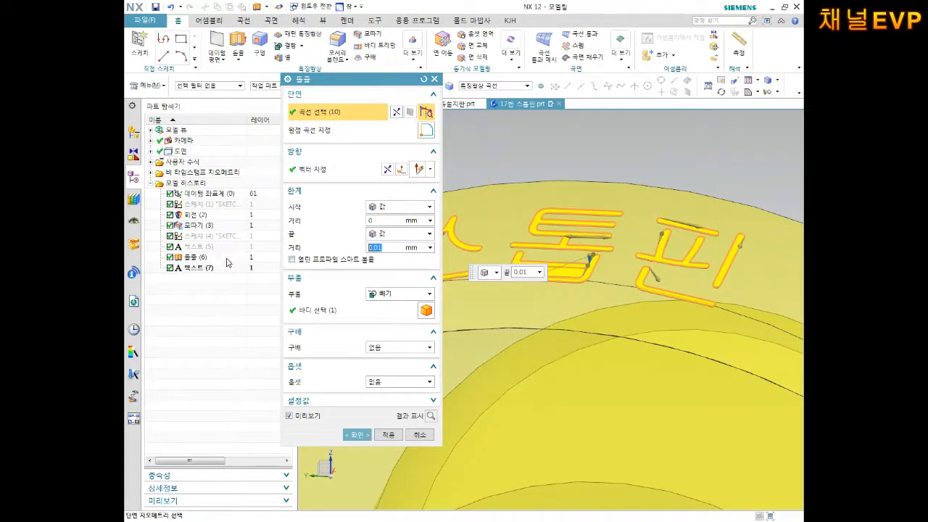
Set the text extrusion's end distance to 0.1 mm and create the subtraction in the head's side
{"action": "type", "text": "1"}
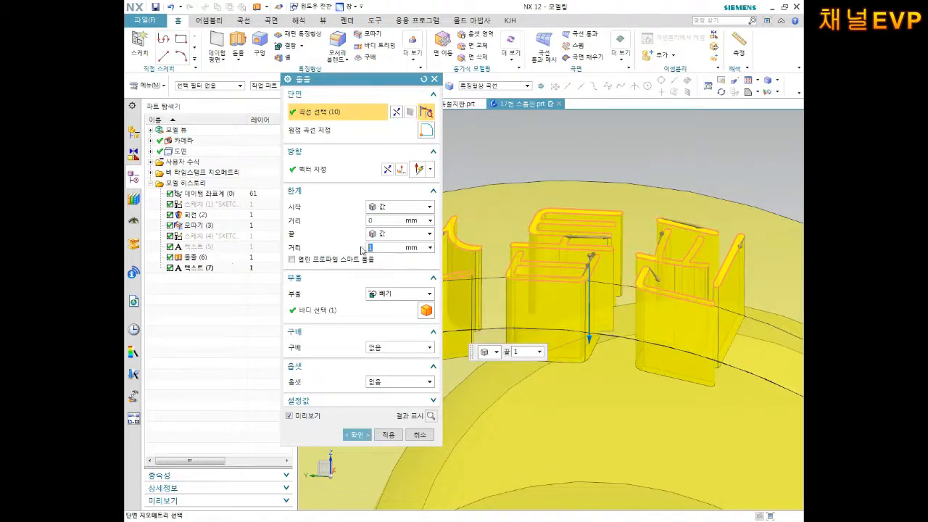
{"action": "type", "text": "0.1"}
{"action": "key", "text": "Return"}
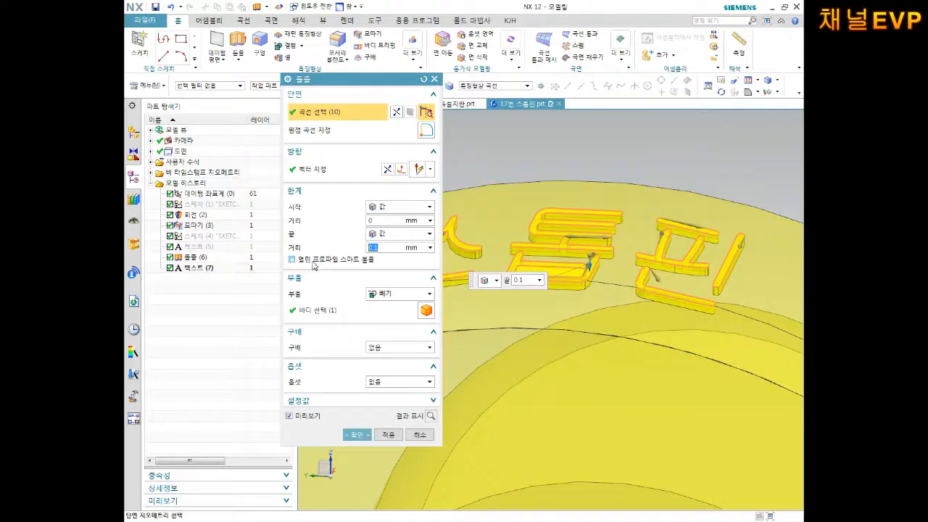
{"action": "left_click", "coordinate": [356, 435]}
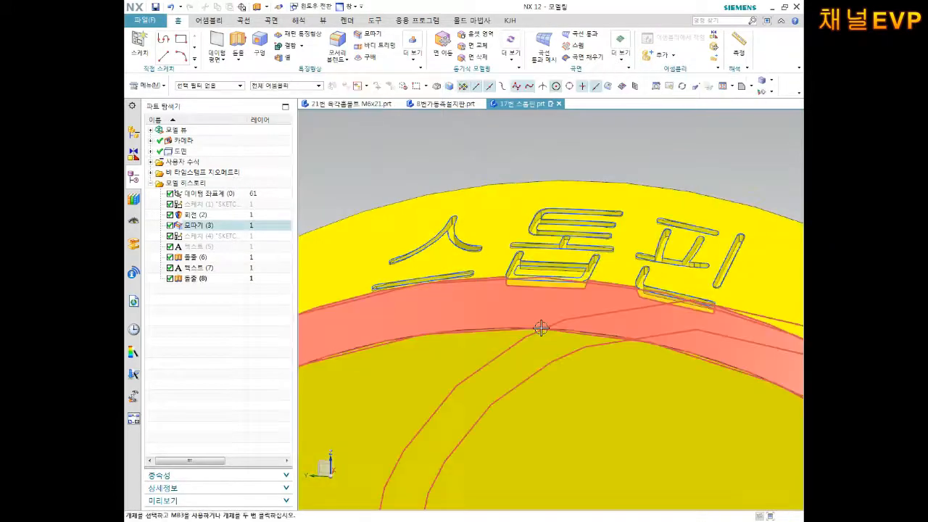
Edit the side lettering's extrusion and set its end distance to 0.05 mm
{"action": "middle_click_drag", "start_coordinate": [542, 326], "coordinate": [617, 276]}
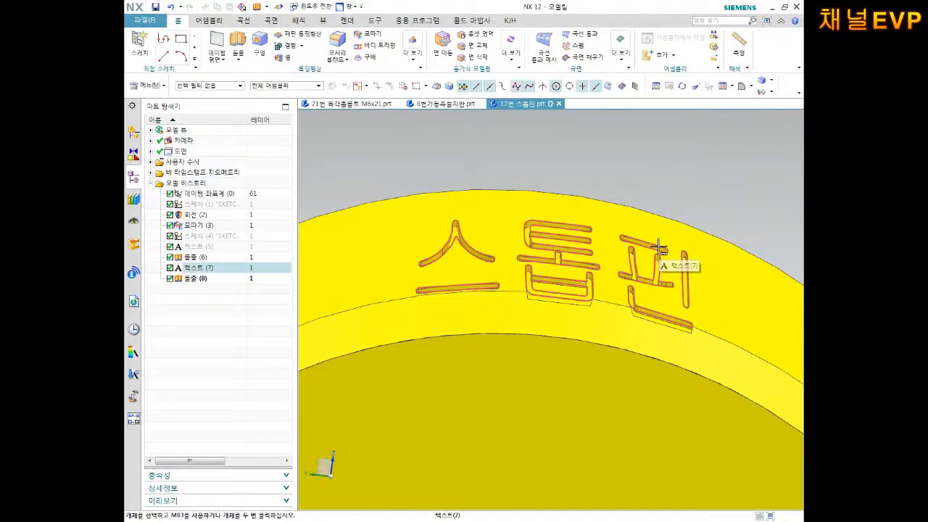
{"action": "scroll", "coordinate": [658, 247], "scroll_direction": "down", "scroll_amount": 3}
{"action": "scroll", "coordinate": [389, 244], "scroll_direction": "up", "scroll_amount": 1}
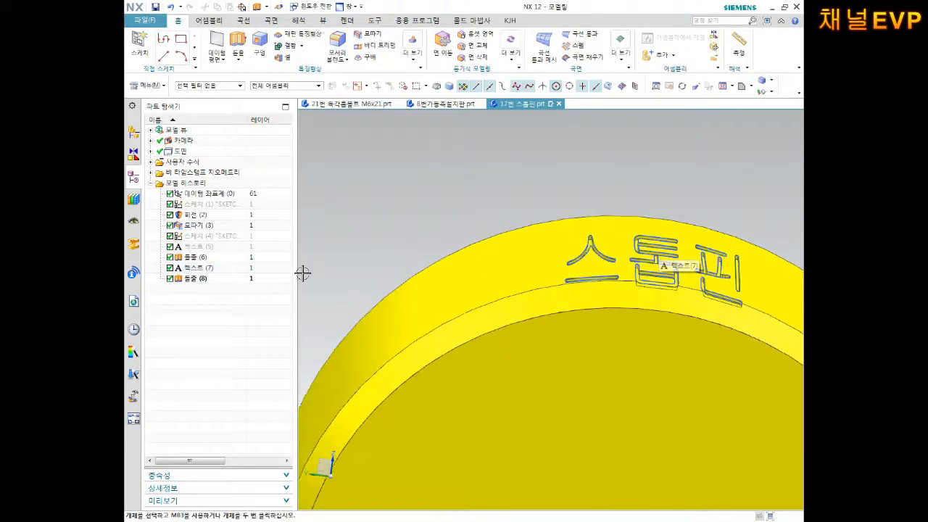
{"action": "right_click", "coordinate": [206, 282]}
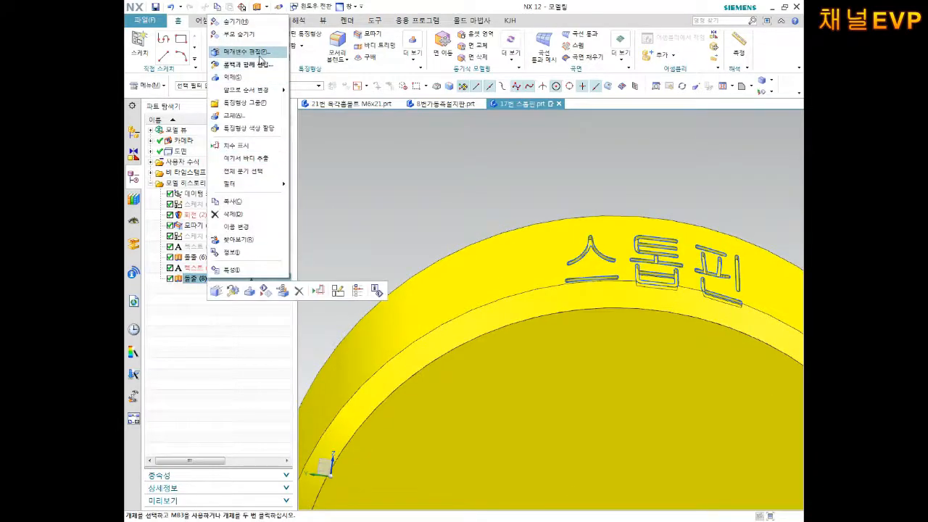
{"action": "left_click", "coordinate": [239, 54]}
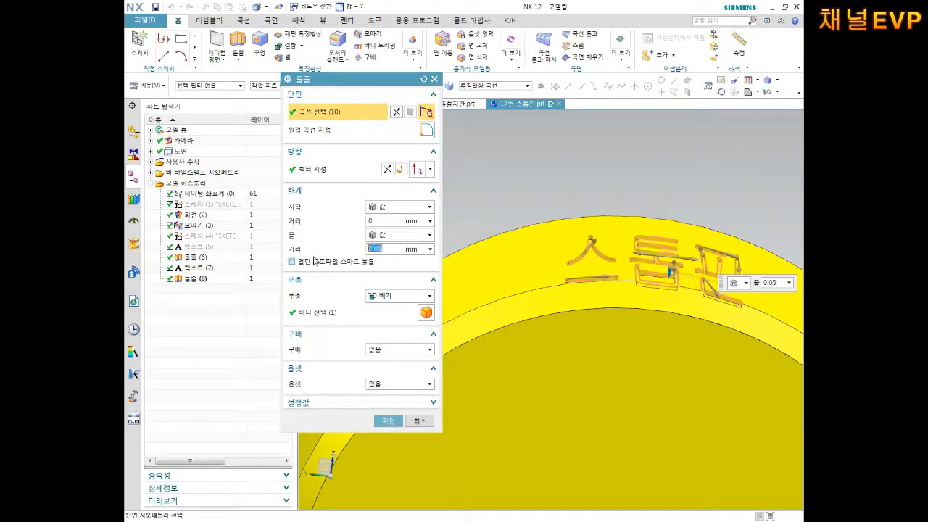
{"action": "left_click", "coordinate": [388, 422]}
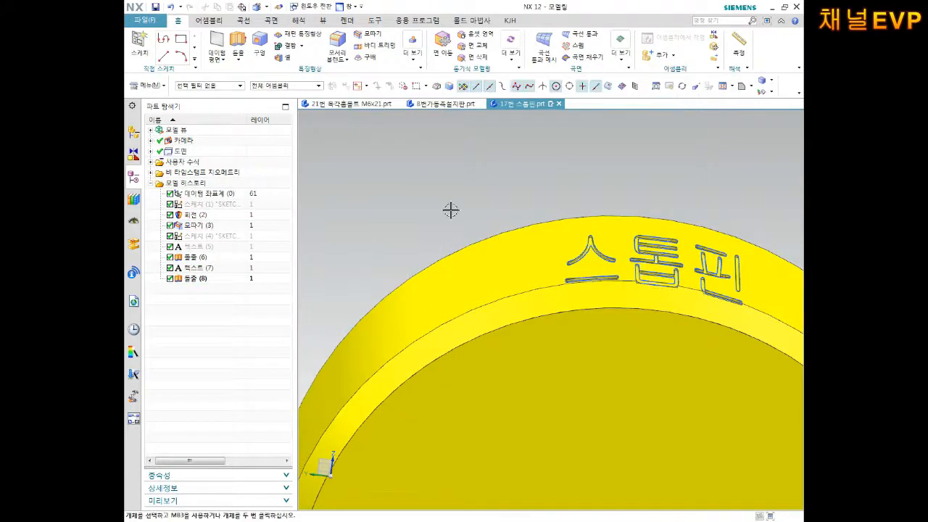
Check the engraved lettering on the head's side and hide the text curves it was made from
{"action": "scroll", "coordinate": [723, 278], "scroll_direction": "up", "scroll_amount": 5}
{"action": "scroll", "coordinate": [623, 266], "scroll_direction": "down", "scroll_amount": 4}
{"action": "middle_click_drag", "start_coordinate": [624, 266], "coordinate": [611, 305]}
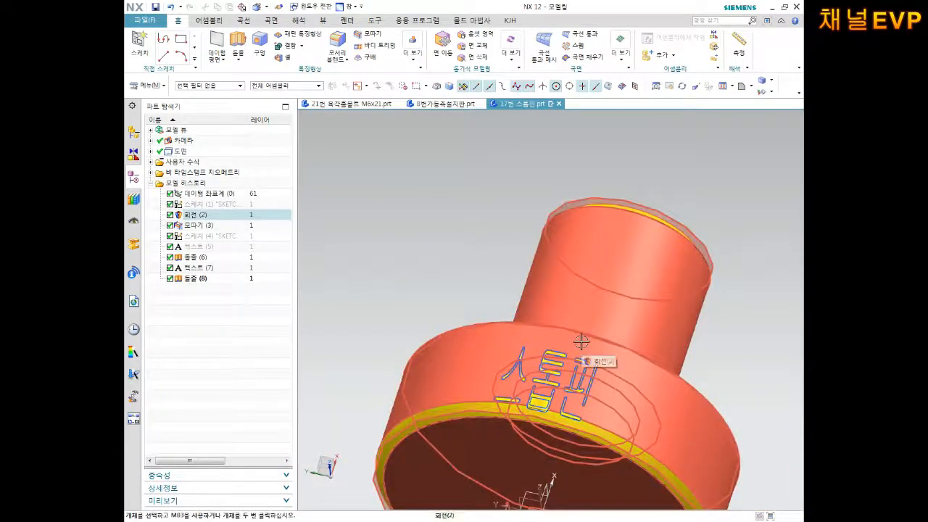
{"action": "middle_click_drag", "start_coordinate": [596, 348], "coordinate": [562, 322]}
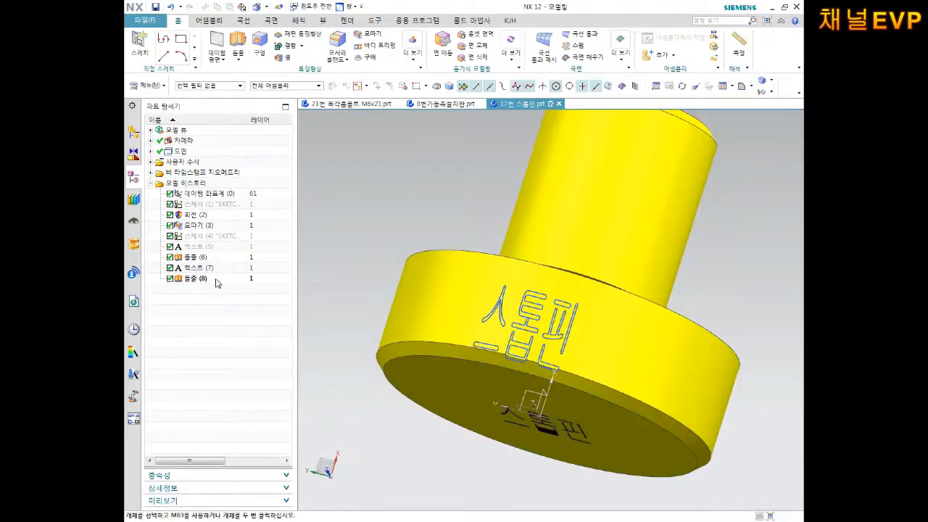
{"action": "right_click", "coordinate": [210, 269]}
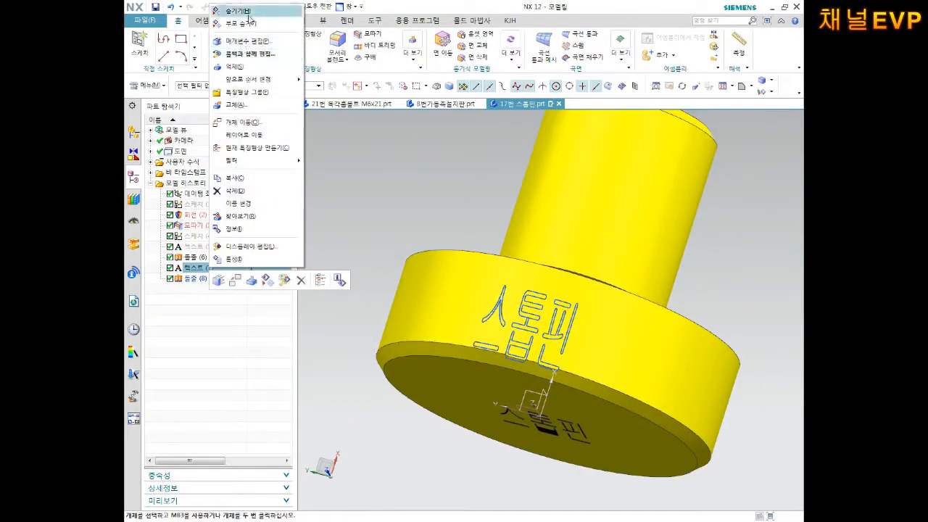
{"action": "left_click", "coordinate": [250, 10]}
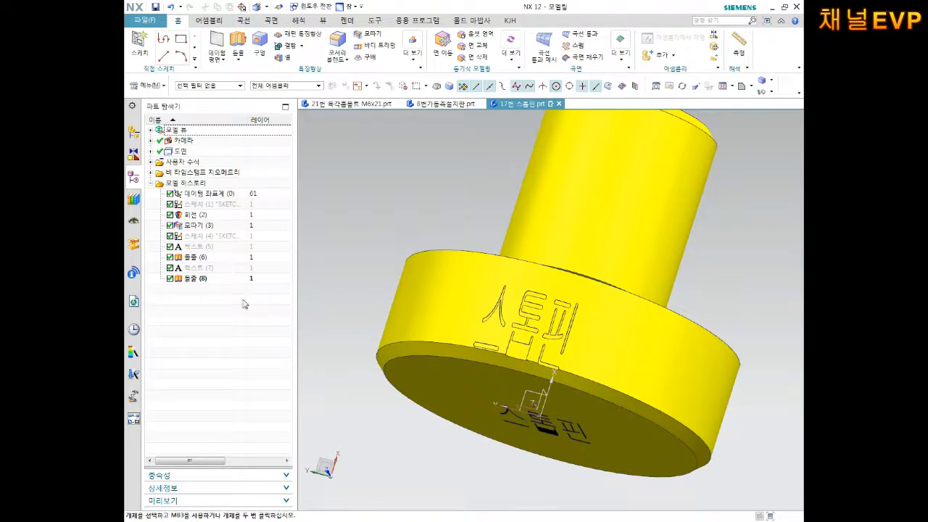
Assign a black face color to the engraved 스톱핀 extrusion on the head's cylindrical side
{"action": "right_click", "coordinate": [202, 281]}
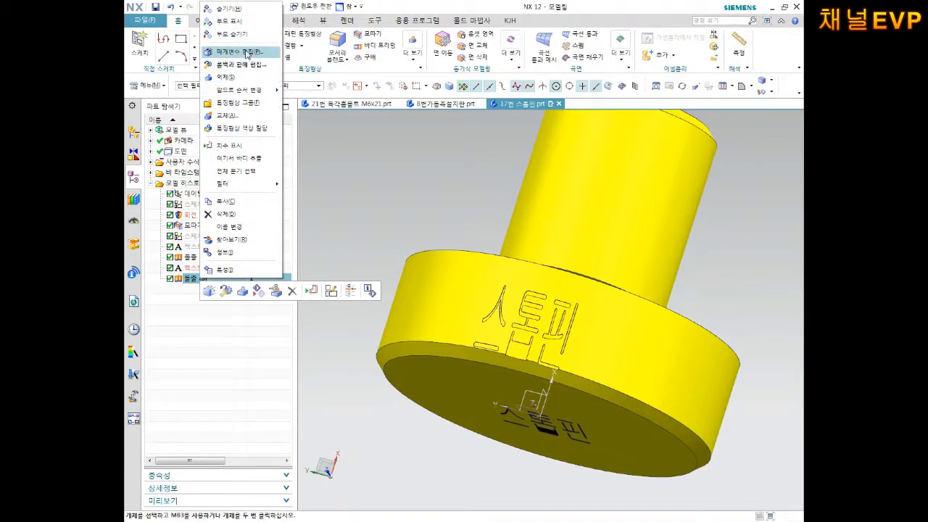
{"action": "left_click", "coordinate": [259, 131]}
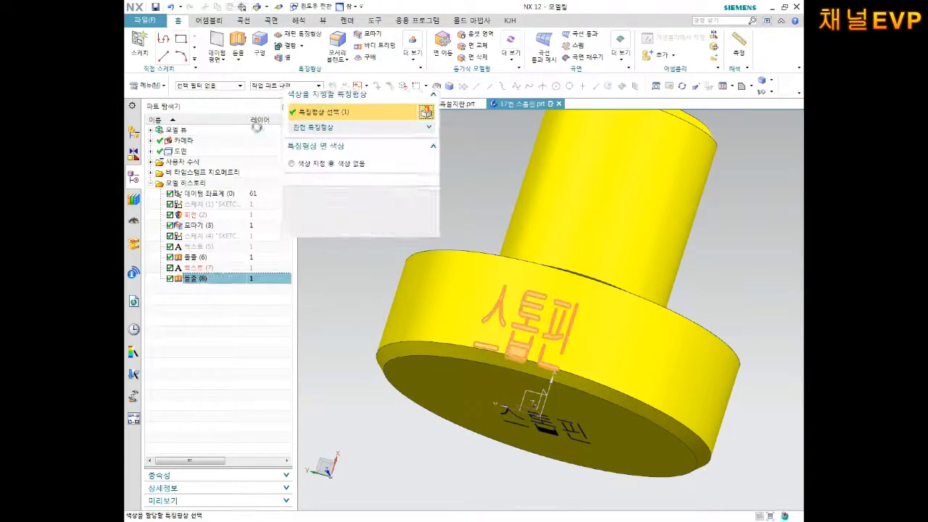
{"action": "left_click", "coordinate": [314, 162]}
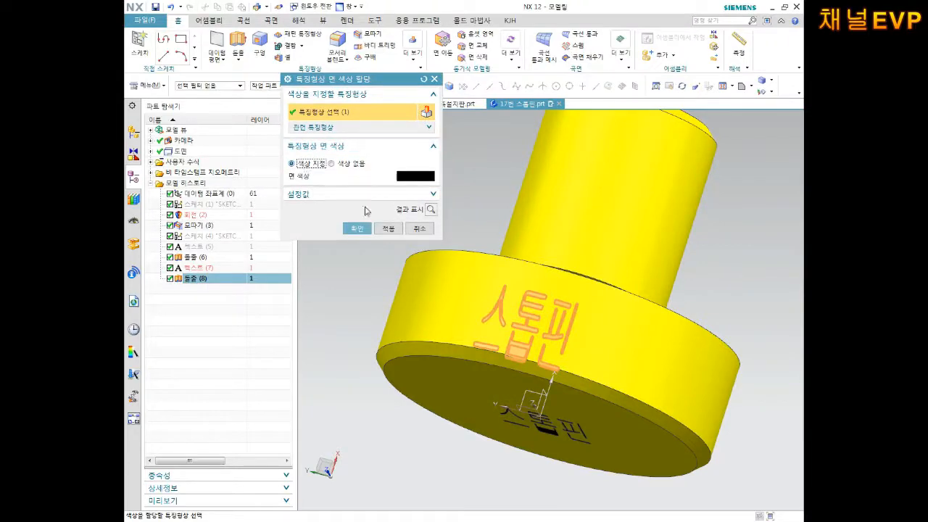
{"action": "left_click", "coordinate": [359, 231]}
Check the black lettering on the pin head's side and end face from several angles and save the part
{"action": "mouse_move", "coordinate": [560, 280]}
{"action": "middle_mouse_down"}
{"action": "mouse_move", "coordinate": [529, 300]}
{"action": "mouse_move", "coordinate": [590, 290]}
{"action": "mouse_move", "coordinate": [572, 265]}
{"action": "mouse_move", "coordinate": [611, 239]}
{"action": "mouse_move", "coordinate": [602, 333]}
{"action": "mouse_move", "coordinate": [560, 288]}
{"action": "mouse_move", "coordinate": [541, 297]}
{"action": "mouse_move", "coordinate": [563, 285]}
{"action": "middle_mouse_up"}
{"action": "scroll", "coordinate": [587, 281], "scroll_direction": "down", "scroll_amount": 1}
{"action": "middle_click_drag", "start_coordinate": [618, 264], "coordinate": [592, 276]}
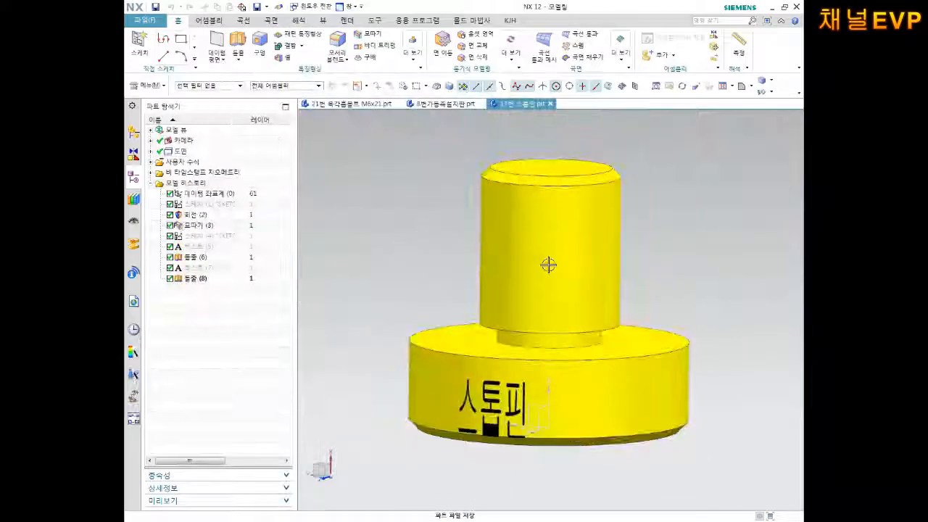
{"action": "middle_click_drag", "start_coordinate": [549, 265], "coordinate": [544, 240]}
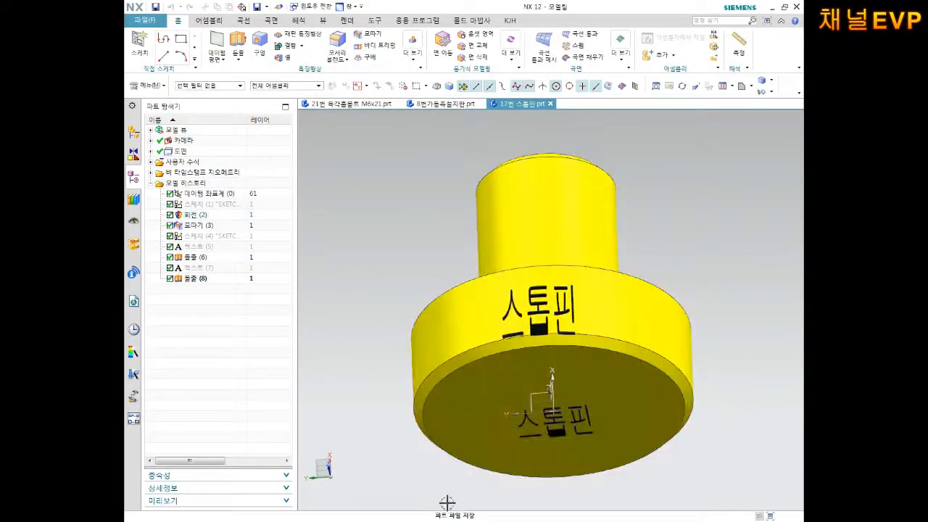
Switch to the AutoCAD drawing 조립분해 연습도면.dwg and examine the ejector plates, pins and bolts in the moving-half section view
{"action": "left_click", "coordinate": [500, 456]}
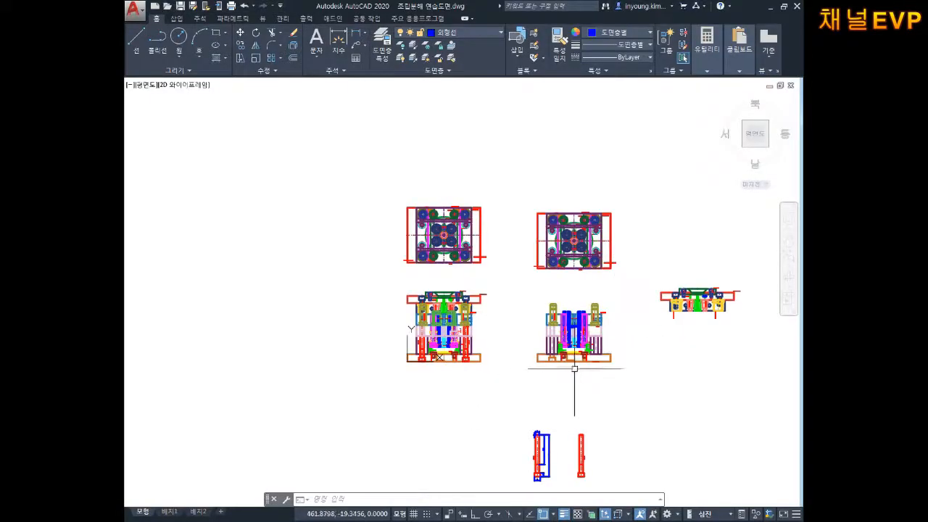
{"action": "scroll", "coordinate": [597, 334], "scroll_direction": "up", "scroll_amount": 6}
{"action": "middle_click_drag", "start_coordinate": [593, 343], "coordinate": [577, 310]}
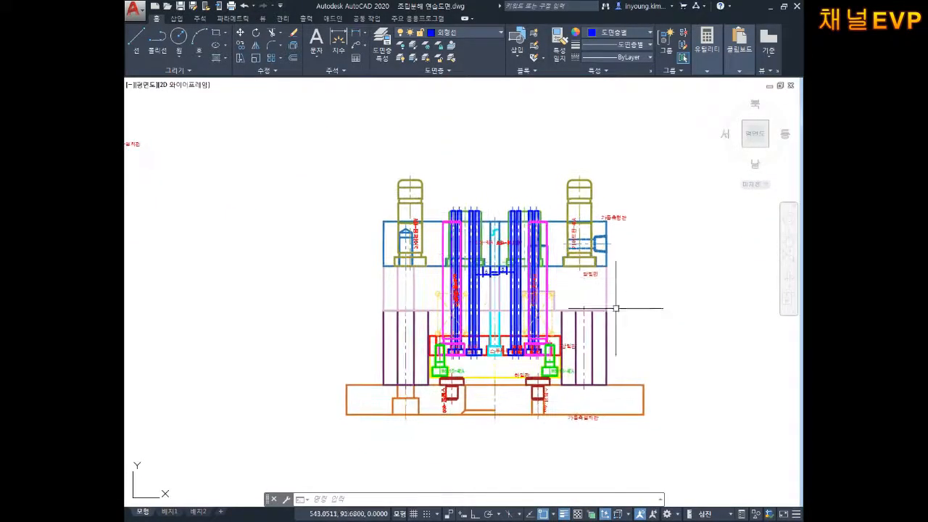
{"action": "mouse_move", "coordinate": [588, 243]}
{"action": "middle_mouse_down"}
{"action": "mouse_move", "coordinate": [579, 286]}
{"action": "mouse_move", "coordinate": [575, 231]}
{"action": "middle_mouse_up"}
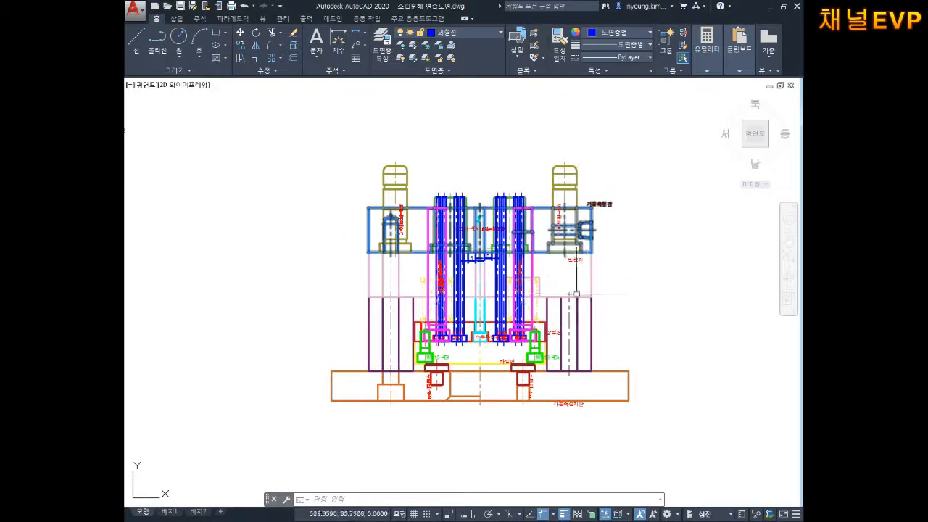
{"action": "scroll", "coordinate": [549, 324], "scroll_direction": "up", "scroll_amount": 4}
{"action": "scroll", "coordinate": [559, 326], "scroll_direction": "down", "scroll_amount": 1}
{"action": "scroll", "coordinate": [584, 326], "scroll_direction": "up", "scroll_amount": 2}
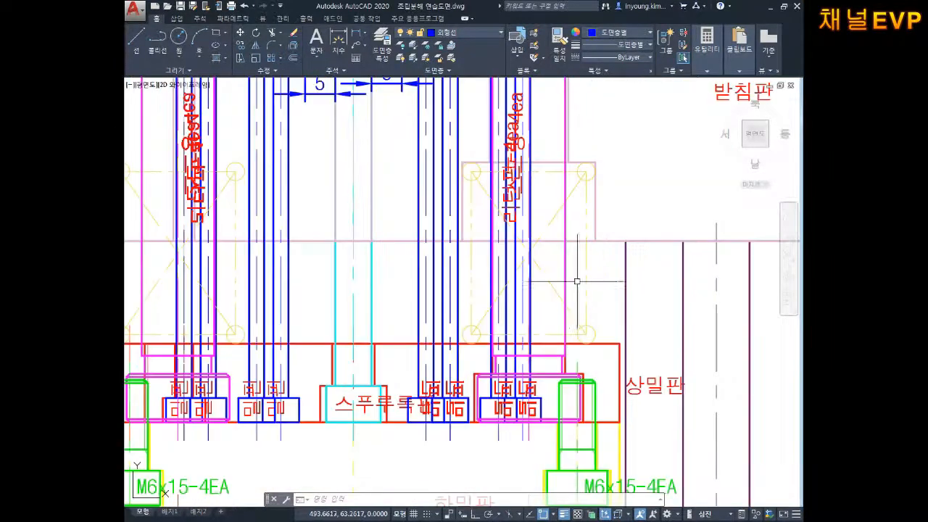
{"action": "scroll", "coordinate": [573, 294], "scroll_direction": "down", "scroll_amount": 2}
Move the ejector plates with their pins, sprue lock pin and M6x15 bolts out of the moving-half section into empty space beside it
{"action": "type", "text": "m"}
{"action": "key", "text": "space"}
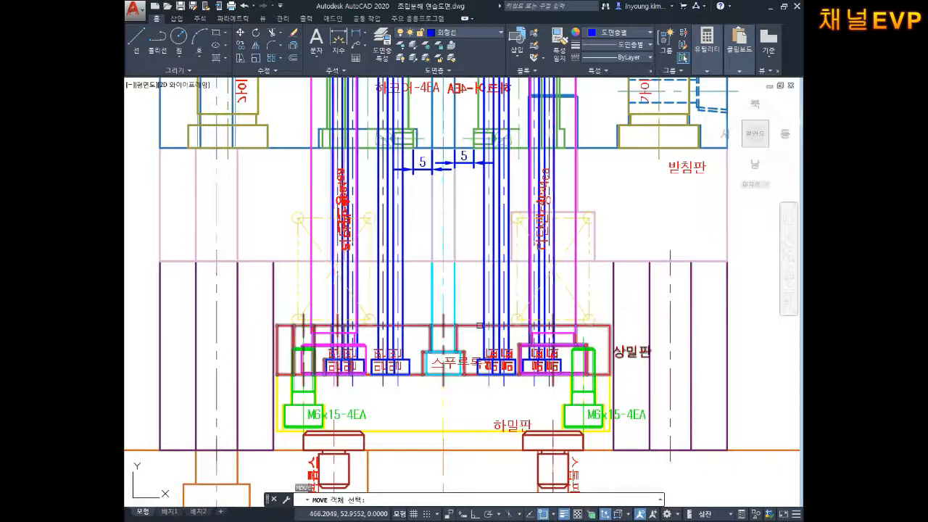
{"action": "left_click", "coordinate": [491, 300]}
{"action": "left_click", "coordinate": [491, 301]}
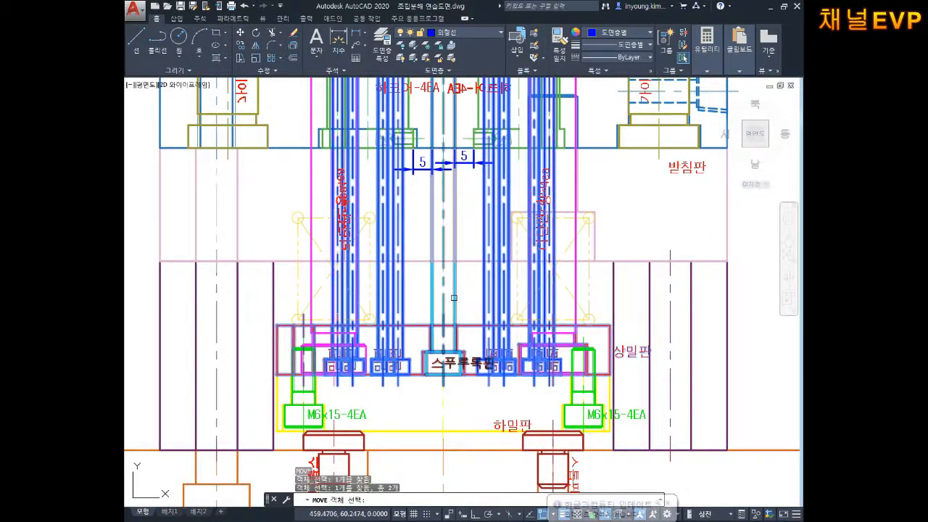
{"action": "left_click", "coordinate": [455, 298]}
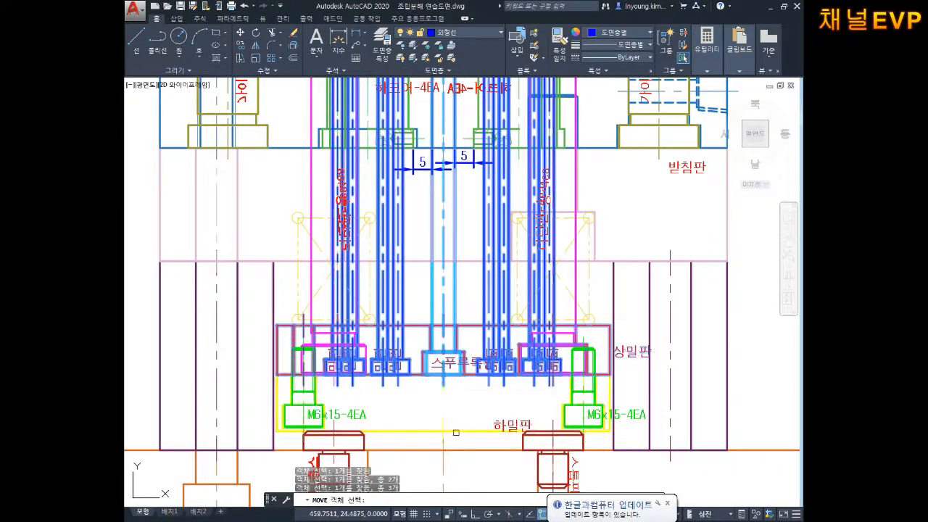
{"action": "key", "text": "Return"}
{"action": "left_click", "coordinate": [569, 411]}
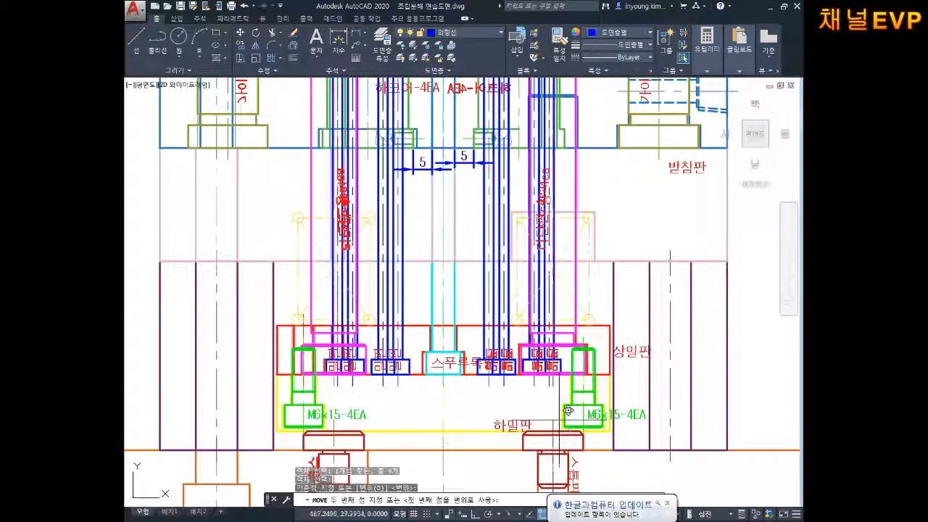
{"action": "scroll", "coordinate": [569, 411], "scroll_direction": "down", "scroll_amount": 6}
{"action": "left_click", "coordinate": [688, 404]}
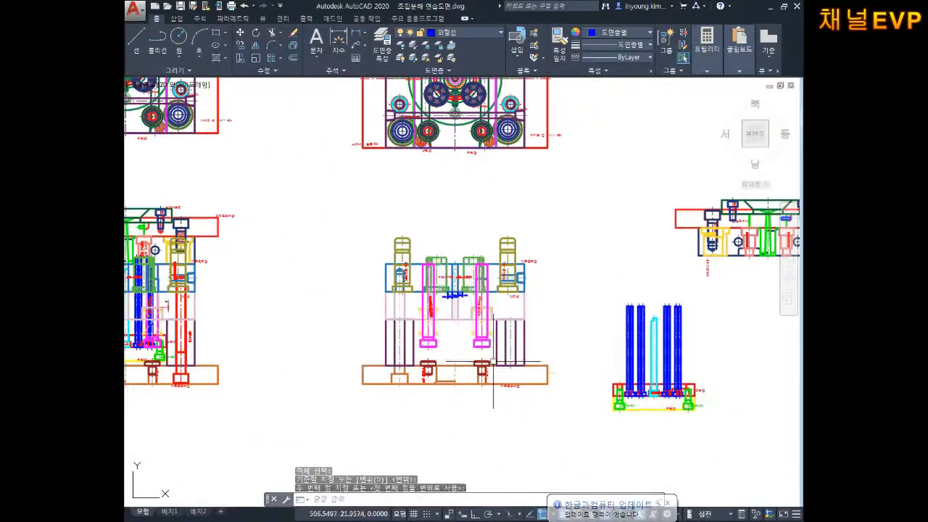
{"action": "key", "text": "Escape"}
{"action": "key", "text": "Escape"}
Examine the return pins in the moving-half section and the separated ejector plate assembly beside it
{"action": "scroll", "coordinate": [472, 333], "scroll_direction": "up", "scroll_amount": 7}
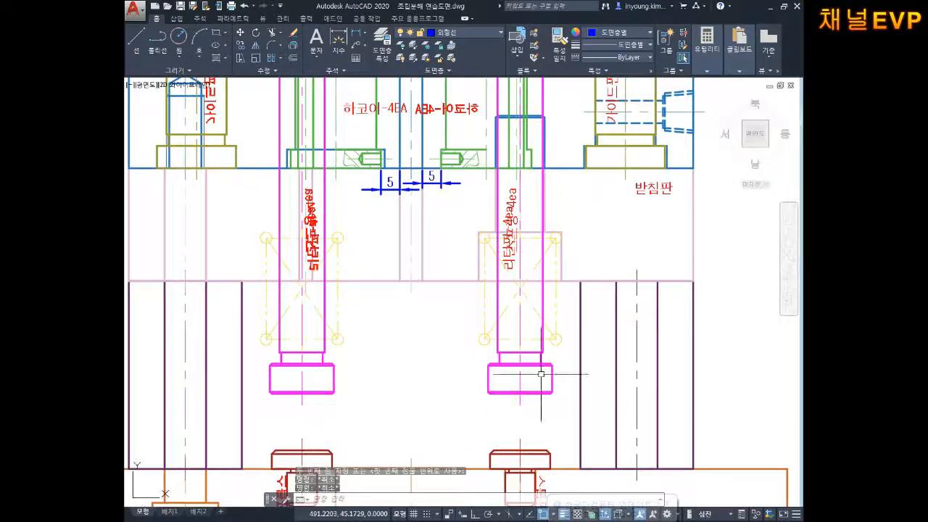
{"action": "middle_click_drag", "start_coordinate": [543, 367], "coordinate": [547, 385]}
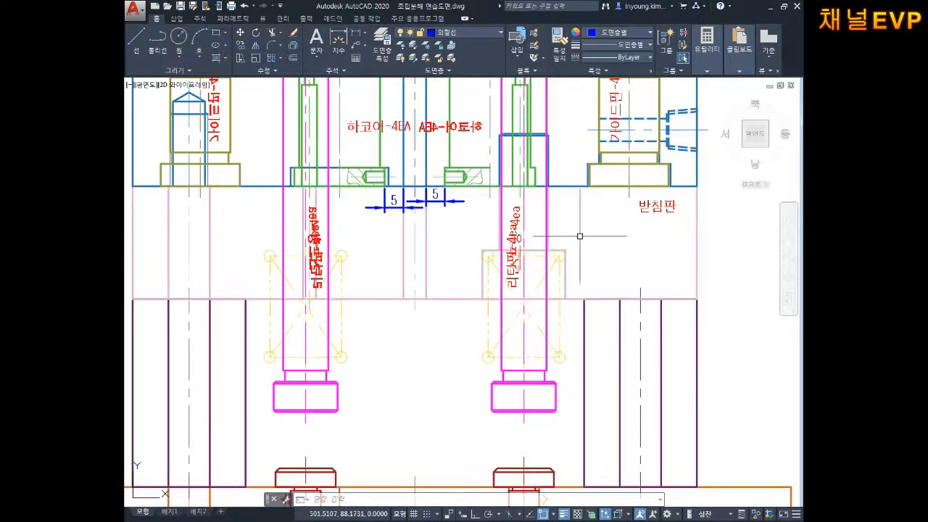
{"action": "scroll", "coordinate": [557, 301], "scroll_direction": "down", "scroll_amount": 5}
{"action": "scroll", "coordinate": [631, 269], "scroll_direction": "up", "scroll_amount": 5}
{"action": "middle_click_drag", "start_coordinate": [765, 236], "coordinate": [562, 231]}
{"action": "scroll", "coordinate": [617, 312], "scroll_direction": "down", "scroll_amount": 2}
{"action": "key", "text": "Escape"}
{"action": "key", "text": "Escape"}
{"action": "key", "text": "Escape"}
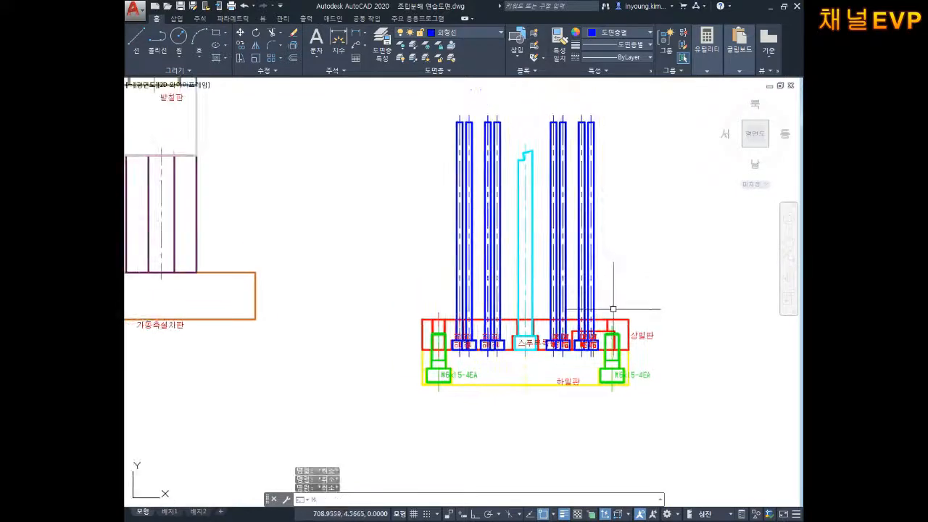
{"action": "type", "text": "m"}
{"action": "key", "text": "Return"}
{"action": "left_click", "coordinate": [693, 255]}
{"action": "left_click", "coordinate": [353, 433]}
{"action": "key", "text": "Return"}
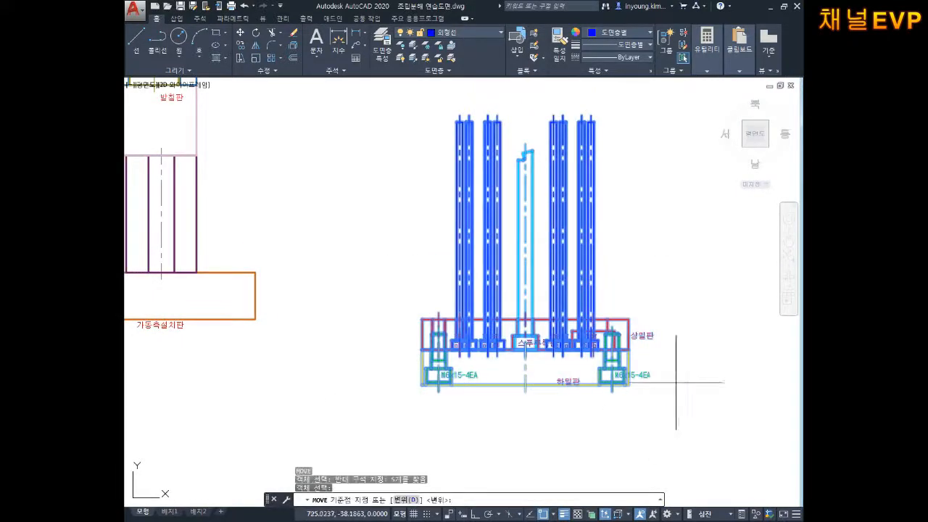
{"action": "left_click", "coordinate": [661, 277]}
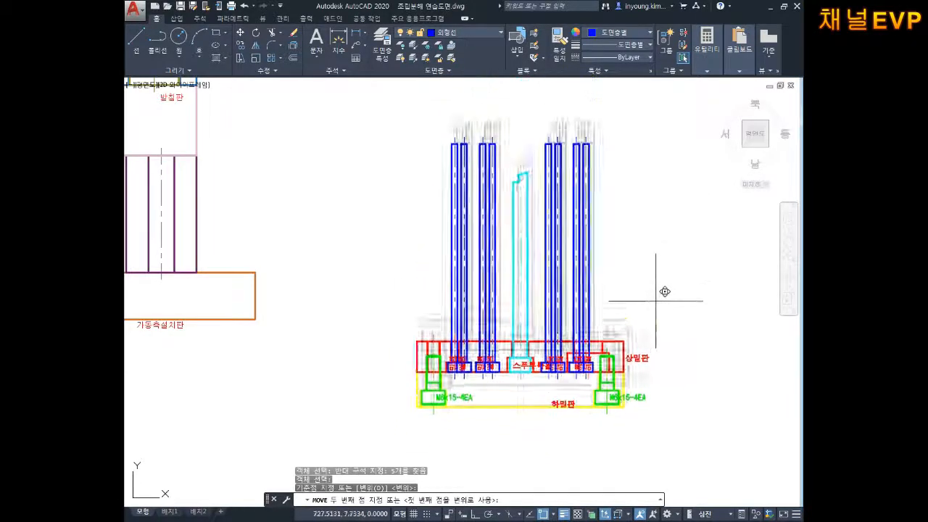
{"action": "key", "text": "Escape"}
Examine the return pins, springs and stop pins between the support plate and the moving-side clamp plate
{"action": "scroll", "coordinate": [417, 210], "scroll_direction": "up", "scroll_amount": 5}
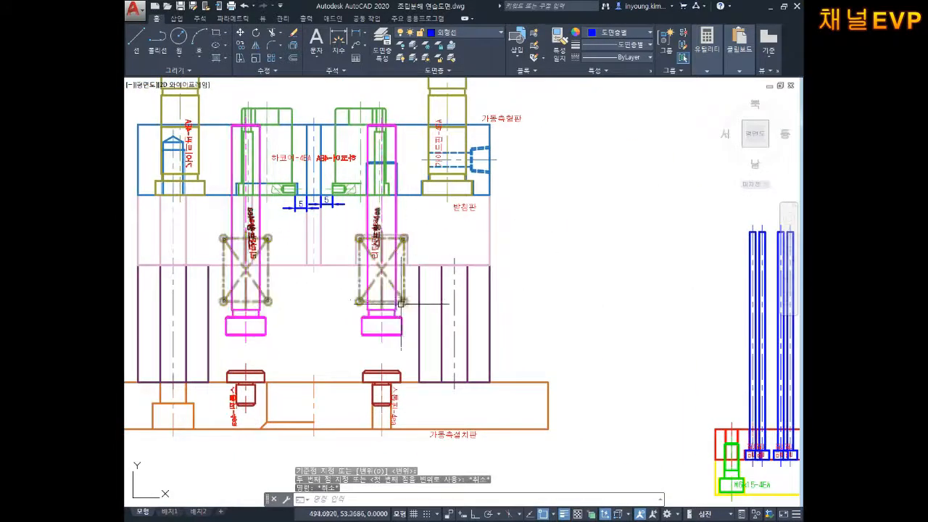
{"action": "scroll", "coordinate": [467, 182], "scroll_direction": "up", "scroll_amount": 4}
{"action": "scroll", "coordinate": [489, 248], "scroll_direction": "down", "scroll_amount": 2}
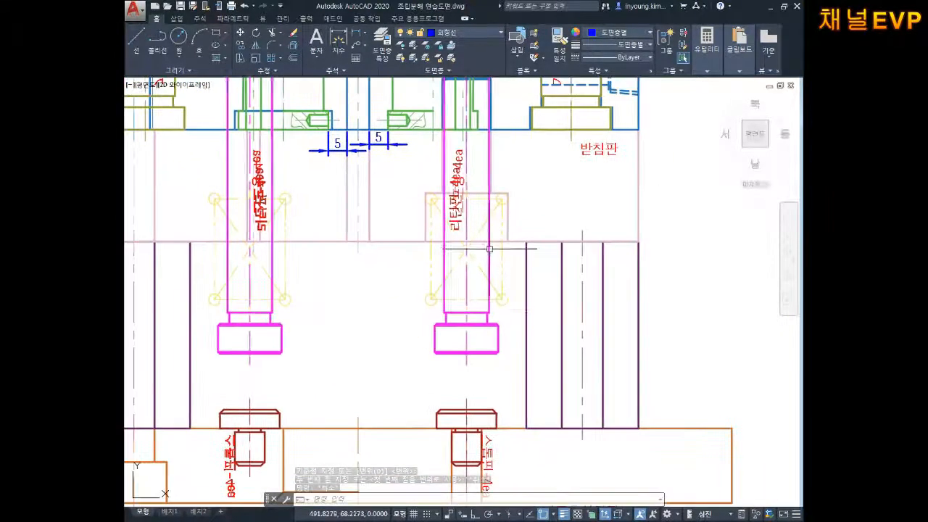
{"action": "scroll", "coordinate": [453, 278], "scroll_direction": "down", "scroll_amount": 4}
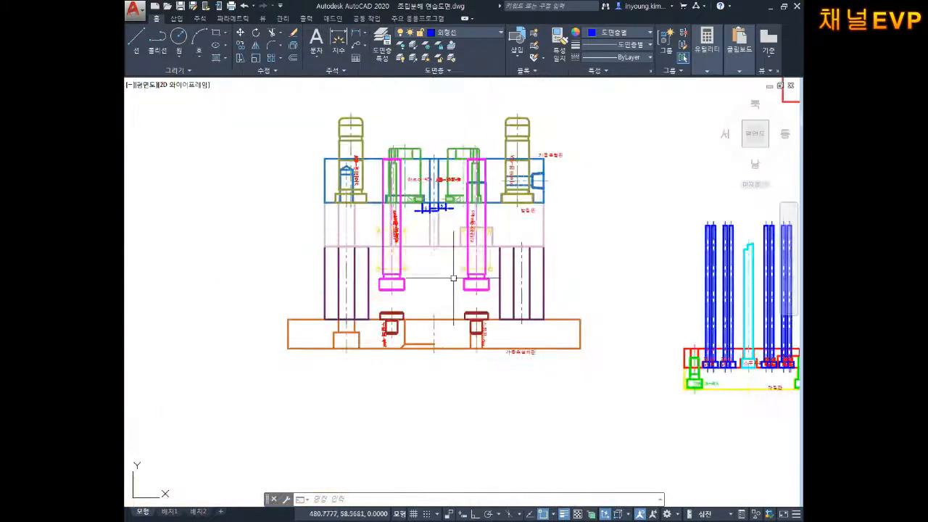
{"action": "middle_click_drag", "start_coordinate": [453, 277], "coordinate": [498, 264]}
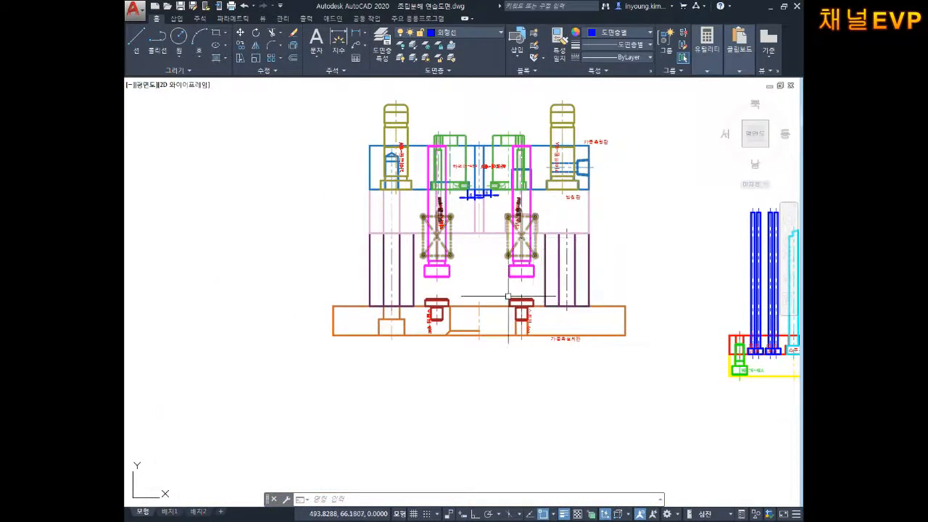
{"action": "key", "text": "Escape"}
{"action": "key", "text": "Escape"}
{"action": "key", "text": "Escape"}
{"action": "middle_click_drag", "start_coordinate": [484, 372], "coordinate": [485, 313]}
Switch to NX and close the stop pin, 8번가동측설치판 and 21번 M6x21 bolt parts
{"action": "left_click", "coordinate": [395, 520]}
{"action": "middle_click_drag", "start_coordinate": [531, 333], "coordinate": [479, 354]}
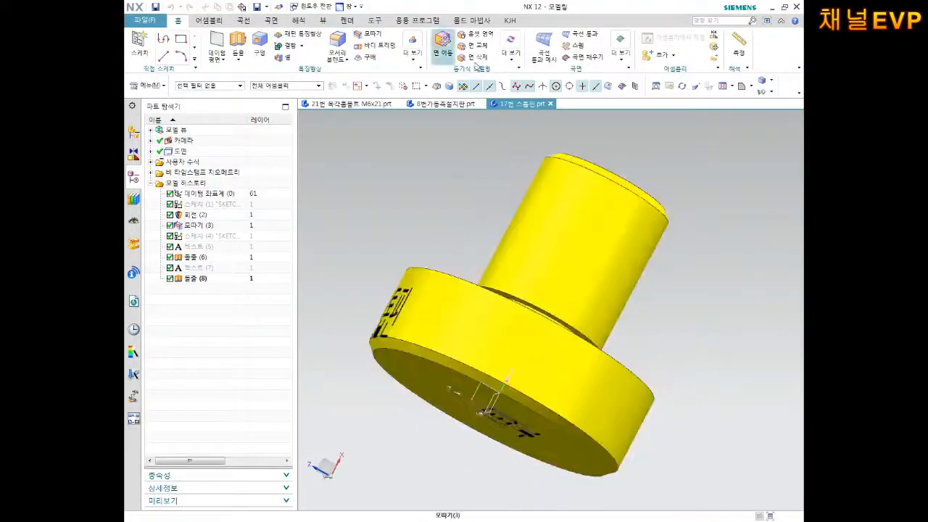
{"action": "left_click", "coordinate": [550, 105]}
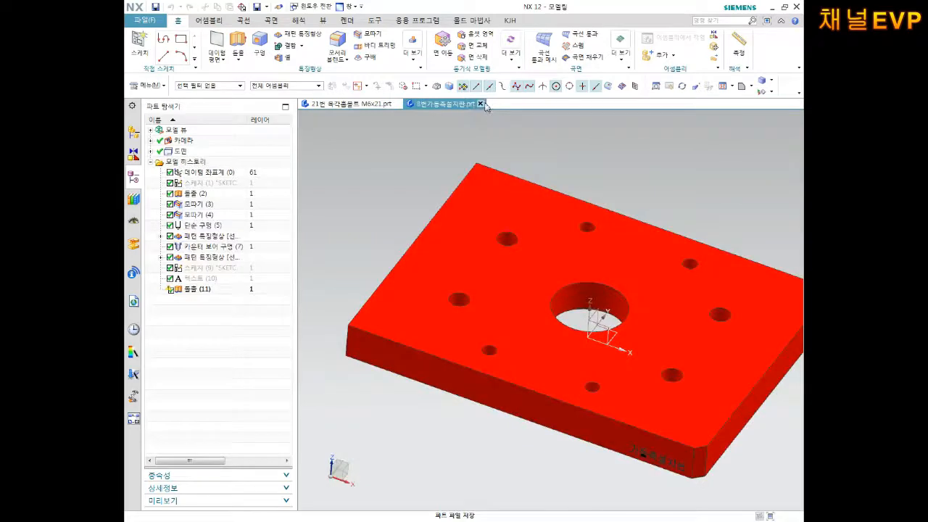
{"action": "left_click", "coordinate": [478, 103]}
{"action": "left_click", "coordinate": [397, 104]}
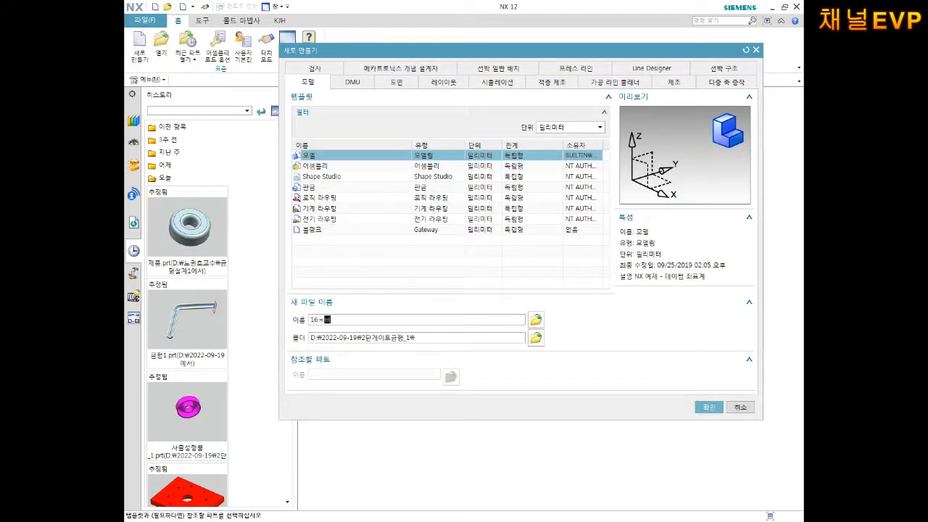
Create a new millimetre model part named 16번 리턴핀 and start a sketch on the XZ plane
{"action": "type", "text": "번 리텐판"}
{"action": "key", "text": "Return"}
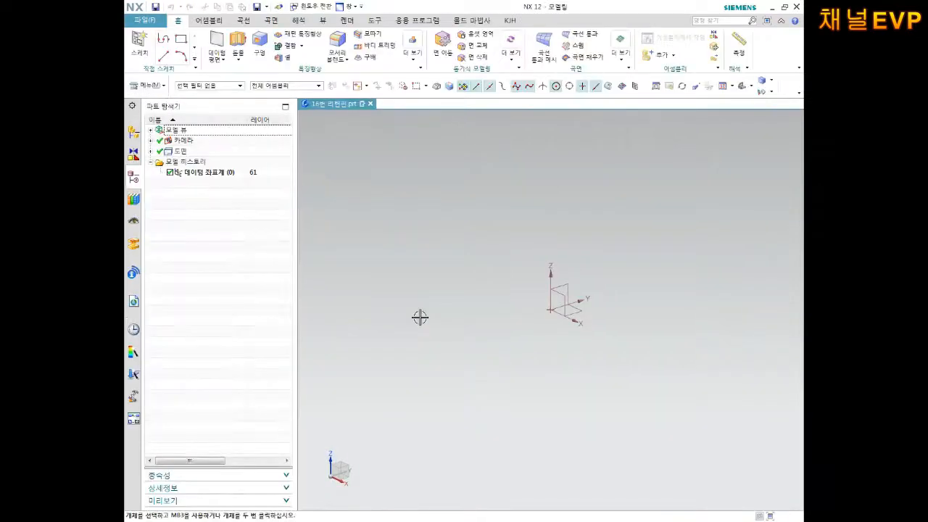
{"action": "left_click", "coordinate": [139, 45]}
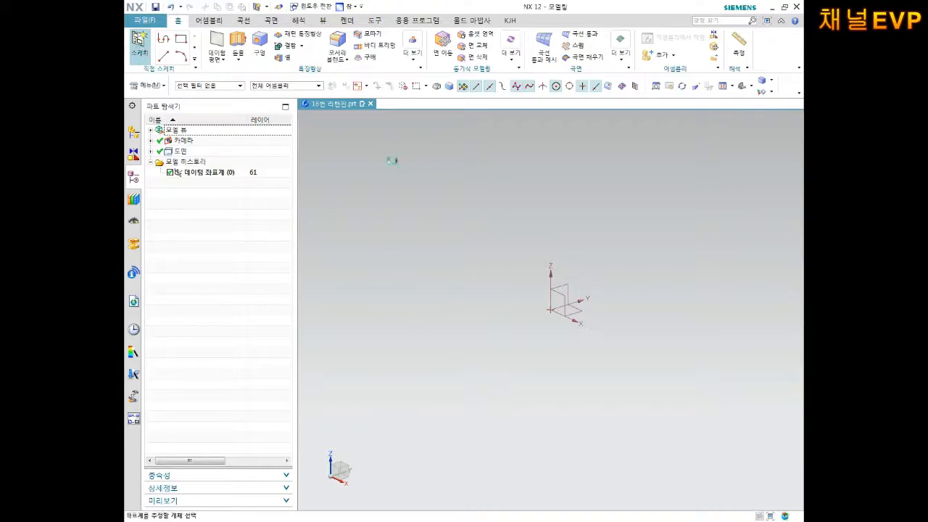
{"action": "left_click", "coordinate": [565, 288]}
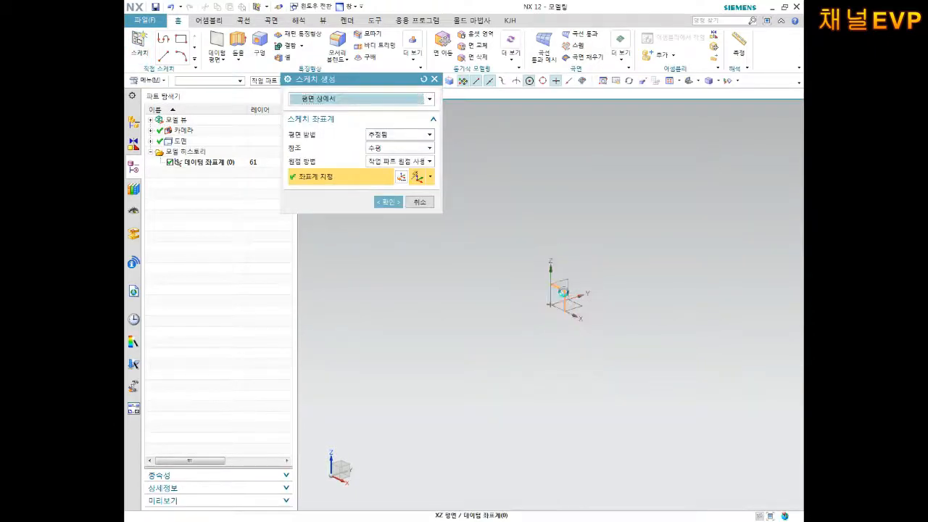
{"action": "left_click", "coordinate": [388, 203]}
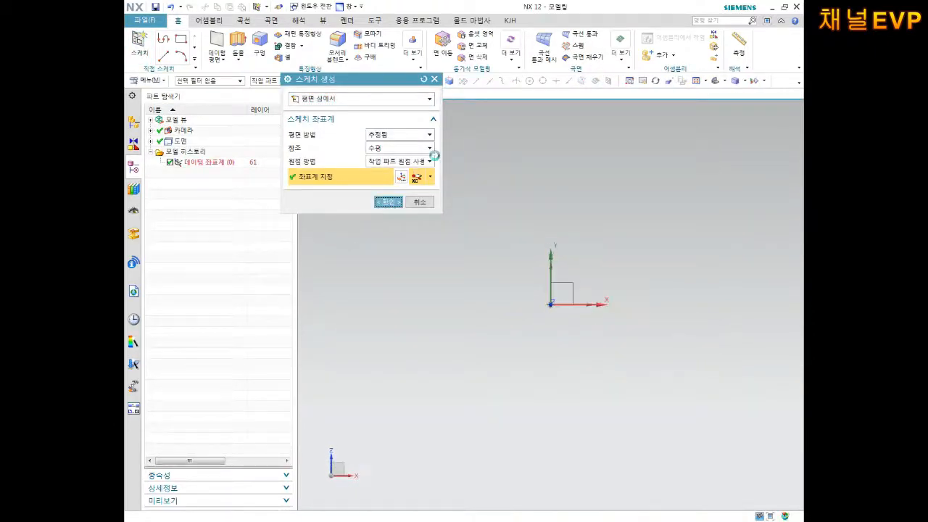
Sketch a closed, stepped L-shaped half profile of the return pin from the origin, with a tall head and a lower shank along X
{"action": "left_click", "coordinate": [194, 39]}
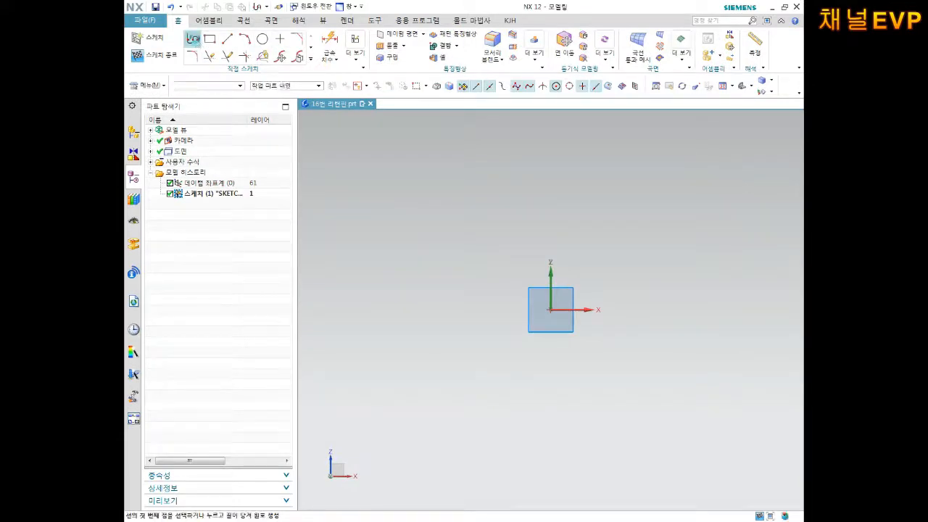
{"action": "left_click", "coordinate": [551, 305]}
{"action": "left_click", "coordinate": [551, 180]}
{"action": "left_click", "coordinate": [624, 180]}
{"action": "left_click", "coordinate": [625, 242]}
{"action": "left_click", "coordinate": [728, 243]}
{"action": "left_click", "coordinate": [729, 304]}
{"action": "left_click", "coordinate": [554, 306]}
{"action": "key", "text": "Escape"}
{"action": "mouse_move", "coordinate": [691, 306]}
{"action": "middle_mouse_down", "text": "shift"}
{"action": "mouse_move", "coordinate": [534, 333]}
{"action": "mouse_move", "coordinate": [555, 361]}
{"action": "middle_mouse_up", "text": "shift"}
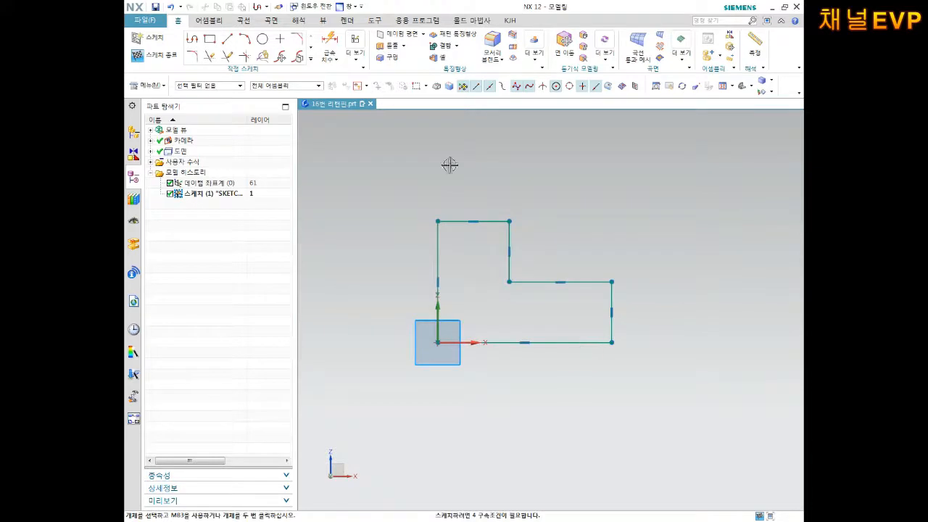
Dimension the profile's overall length along the X axis as 90 mm
{"action": "key", "text": "d"}
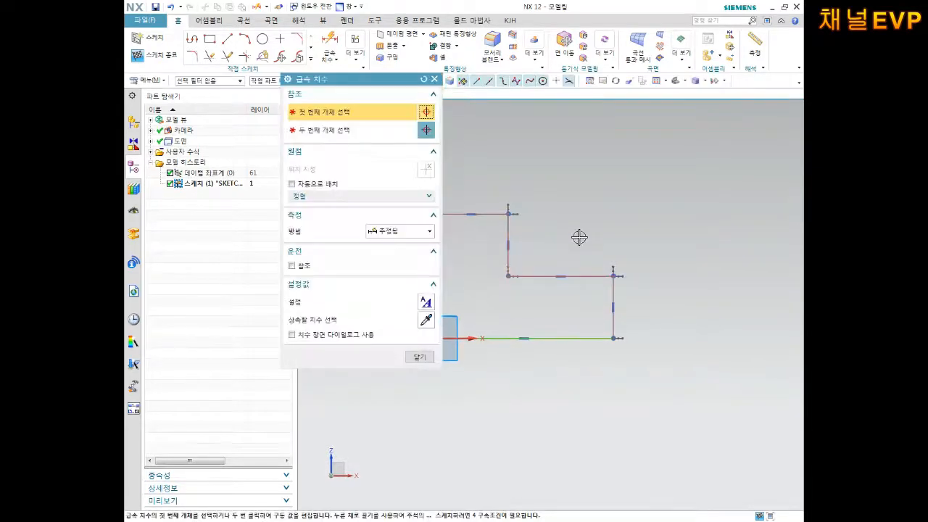
{"action": "left_click", "coordinate": [566, 338]}
{"action": "left_click", "coordinate": [554, 433]}
{"action": "type", "text": "90"}
{"action": "key", "text": "Return"}
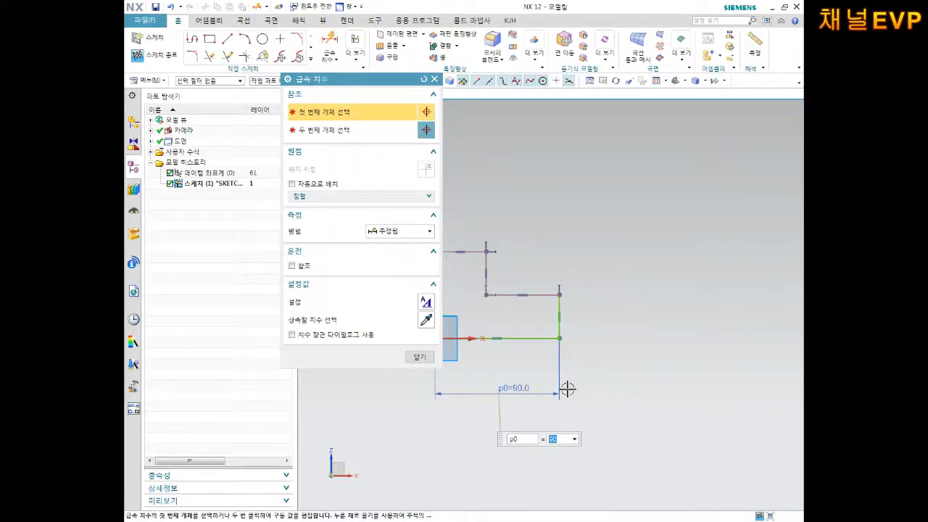
{"action": "key", "text": "Escape"}
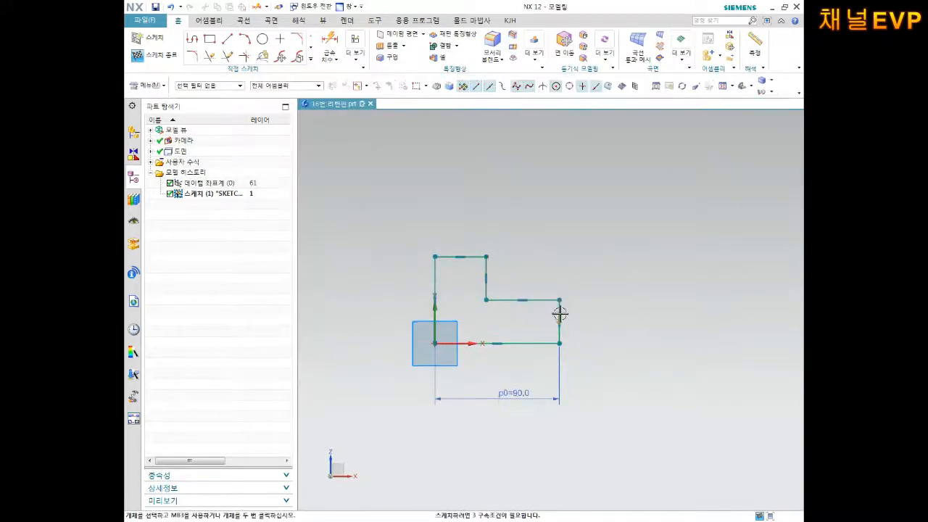
Dimension the height of the shank's end edge as 6 mm
{"action": "key", "text": "d"}
{"action": "left_click", "coordinate": [561, 314]}
{"action": "left_click", "coordinate": [604, 310]}
{"action": "left_click", "coordinate": [605, 309]}
{"action": "type", "text": "6"}
{"action": "key", "text": "Return"}
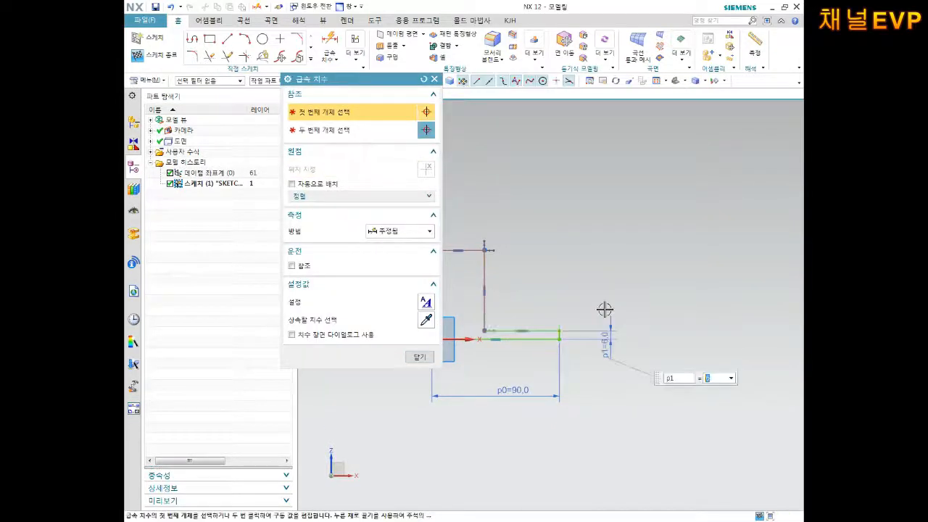
{"action": "key", "text": "Escape"}
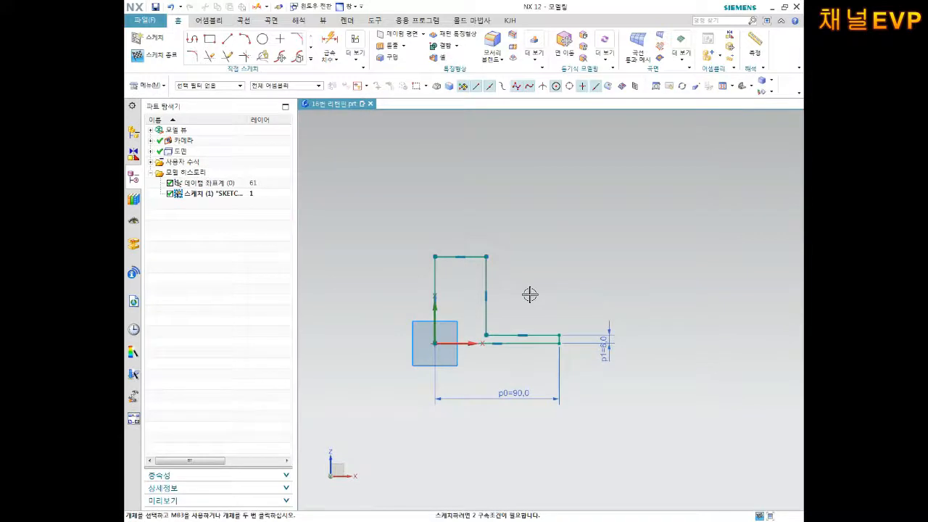
Dimension the height of the head's edge on the vertical axis as 8.5 mm
{"action": "scroll", "coordinate": [524, 298], "scroll_direction": "up", "scroll_amount": 3}
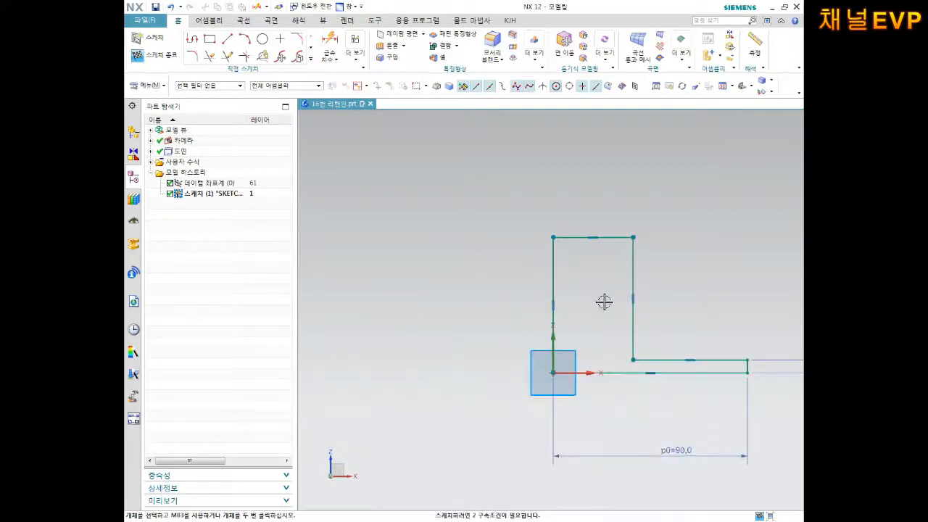
{"action": "key", "text": "d"}
{"action": "left_click", "coordinate": [552, 265]}
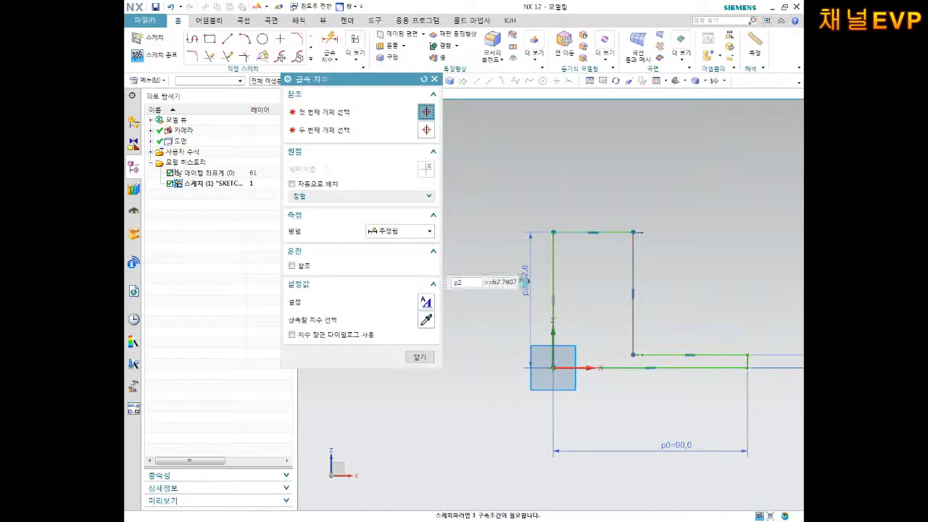
{"action": "left_click", "coordinate": [524, 280]}
{"action": "type", "text": "8.5"}
{"action": "key", "text": "Return"}
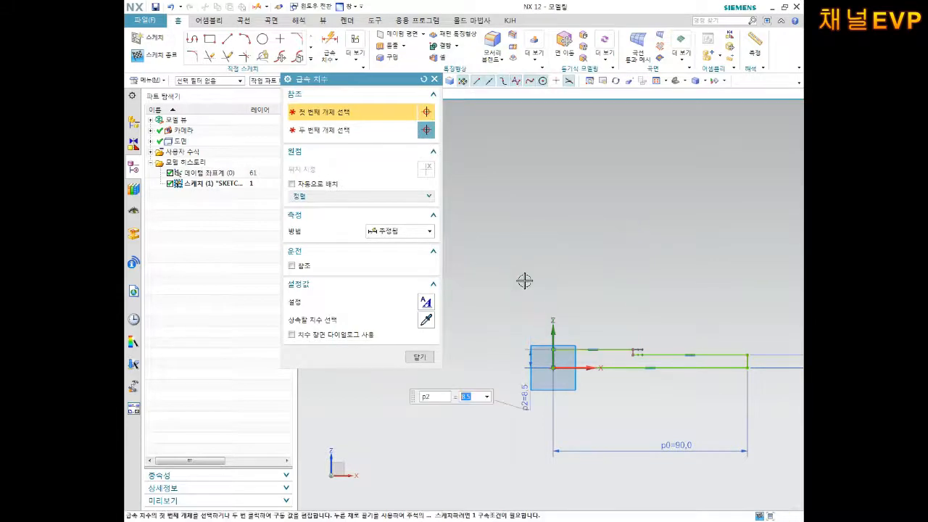